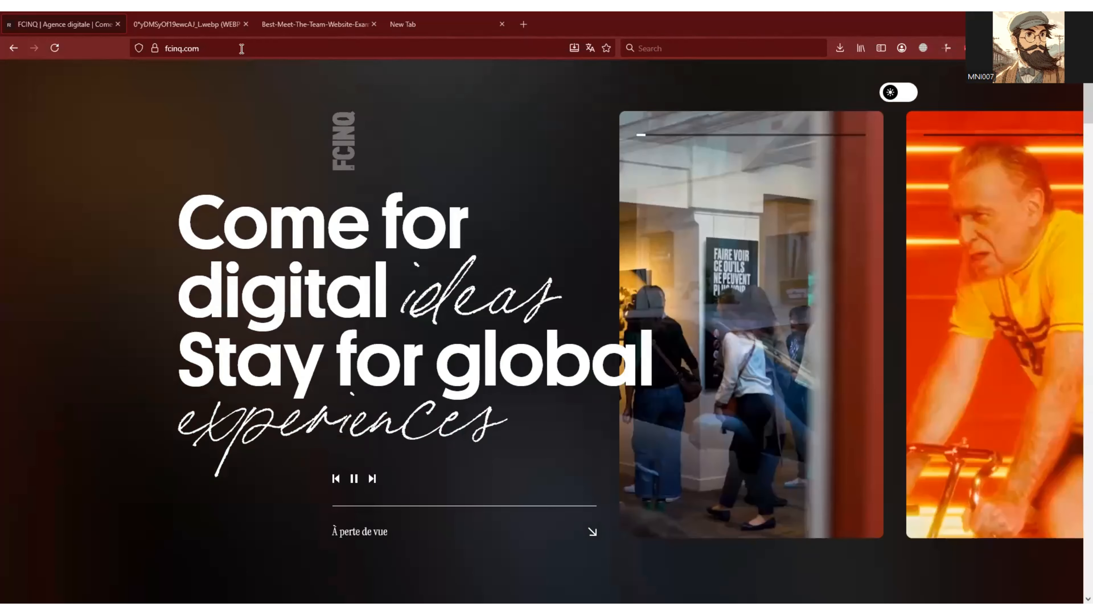
# Step: Look through the FCINQ home page, from the hero banner past the projects and expertise sections to the team section
pyautogui.click(243, 48)
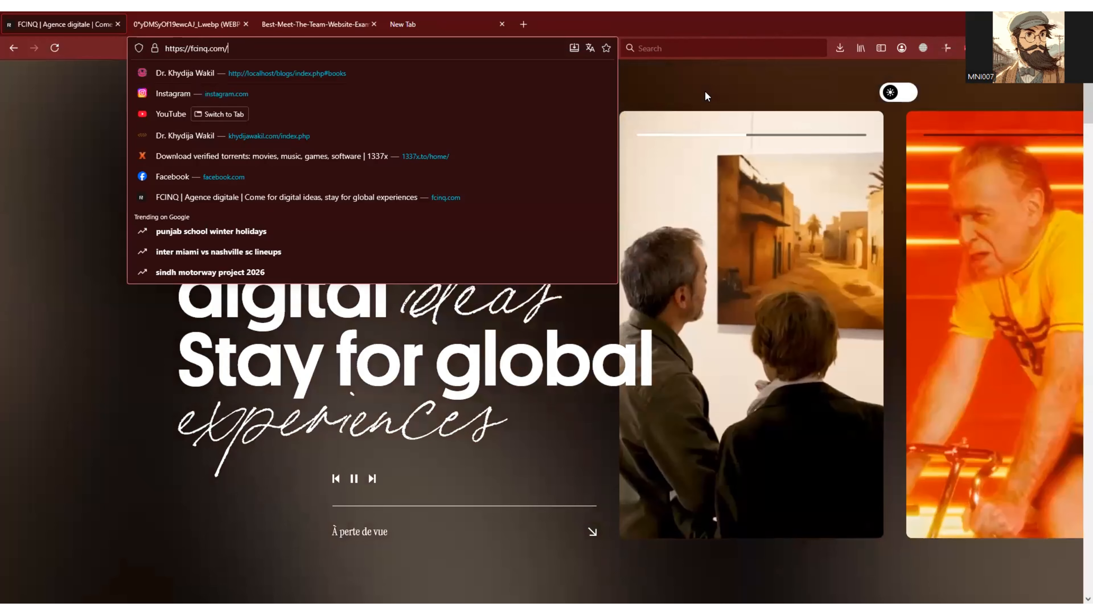
pyautogui.click(705, 91)
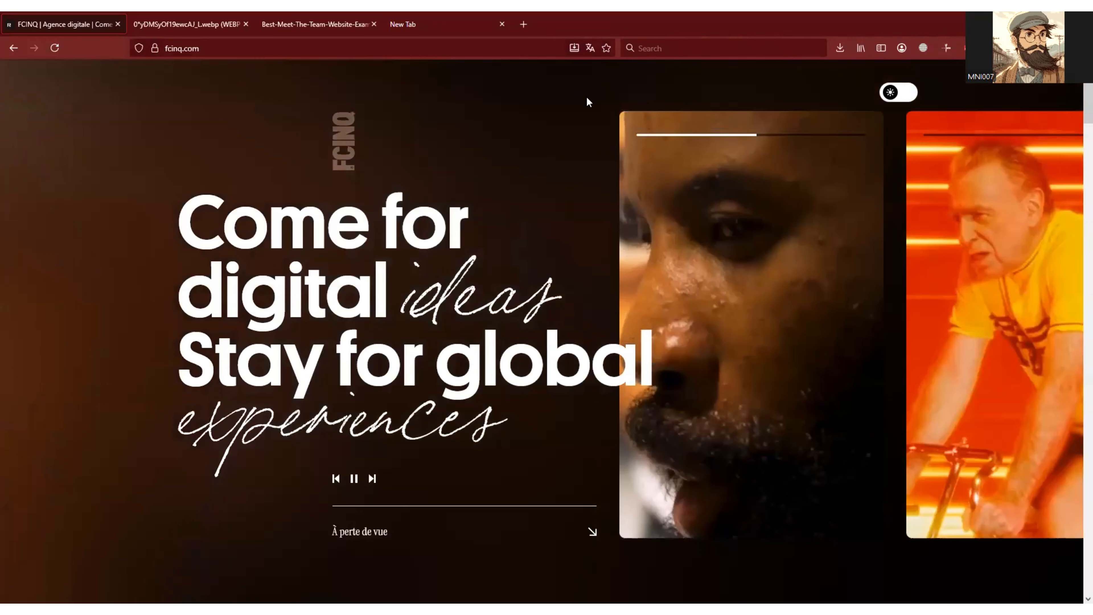
pyautogui.scroll(-10, 445, 223)
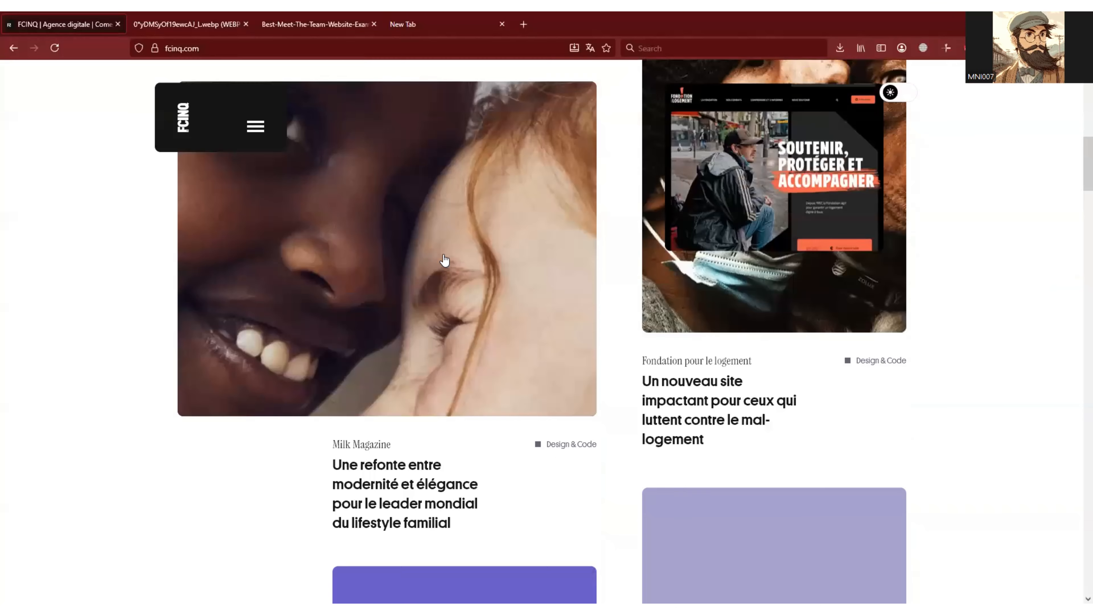
pyautogui.scroll(-10, 445, 261)
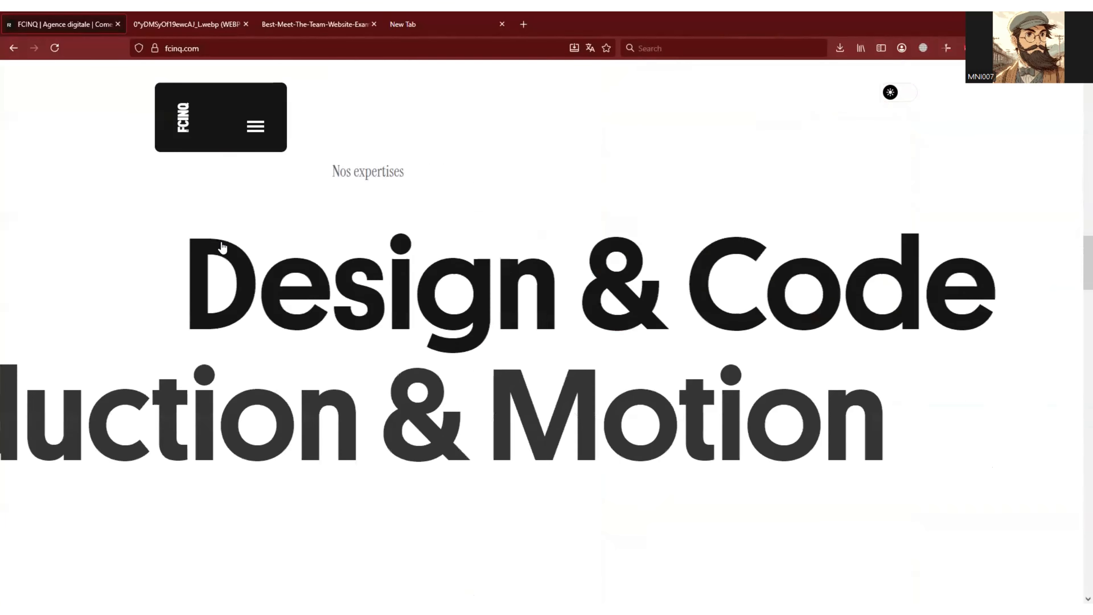
pyautogui.scroll(-15, 221, 245)
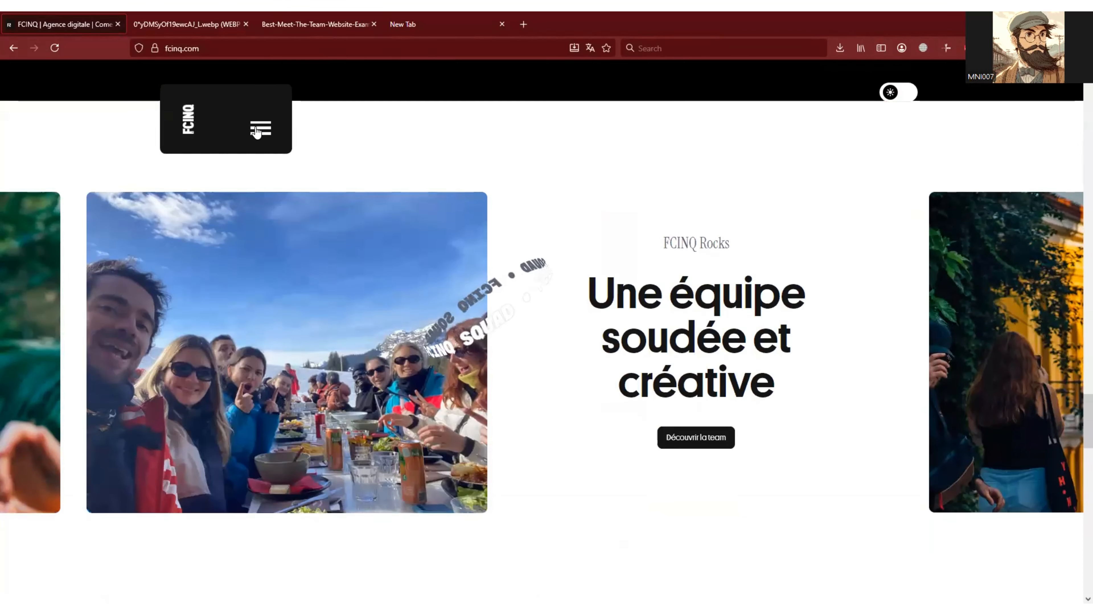
# Step: Open the FCINQ site's équipe page and examine how the team members' portraits, names and roles are laid out
pyautogui.click(256, 127)
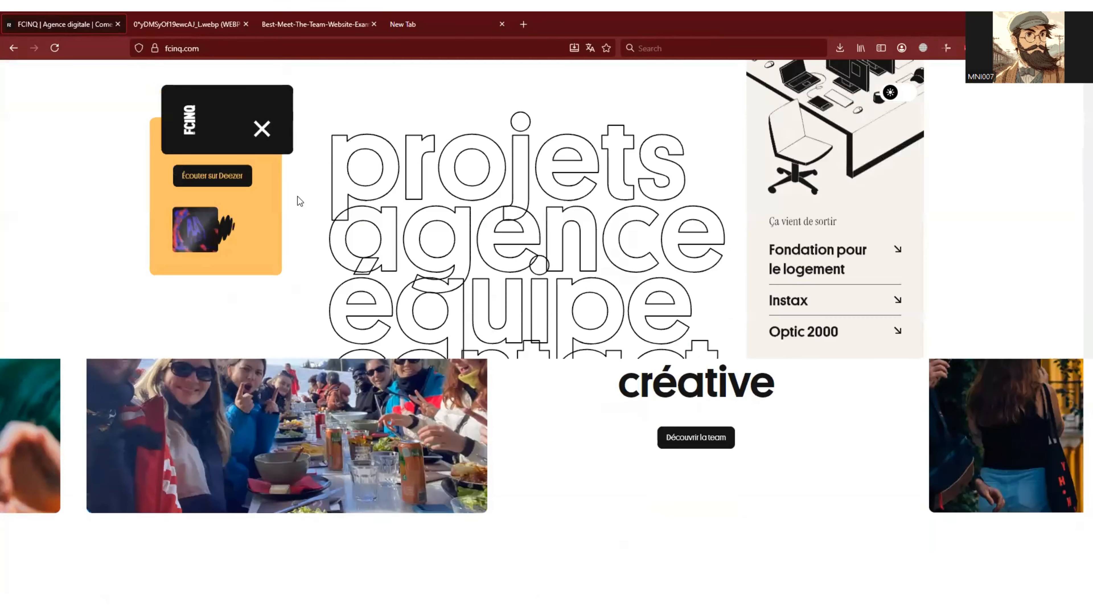
pyautogui.click(520, 353)
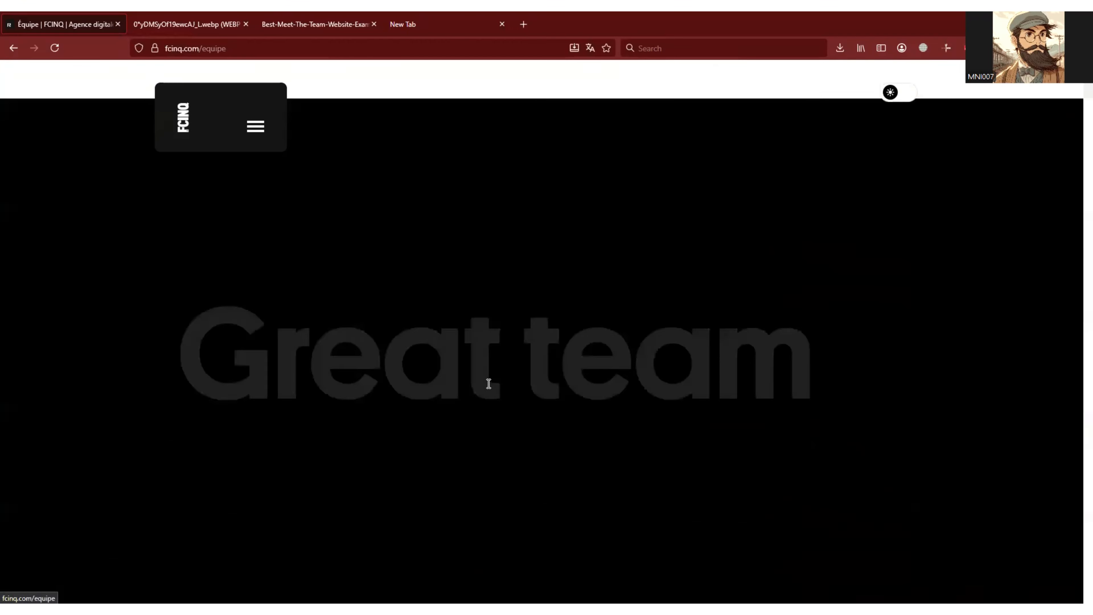
pyautogui.scroll(-10, 430, 323)
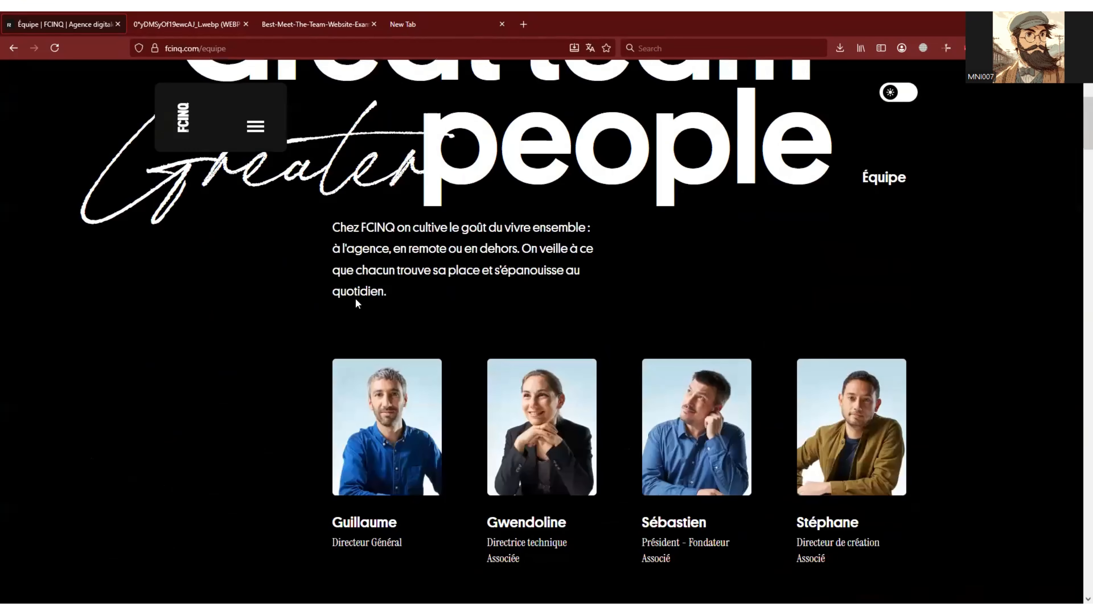
pyautogui.scroll(-7, 319, 383)
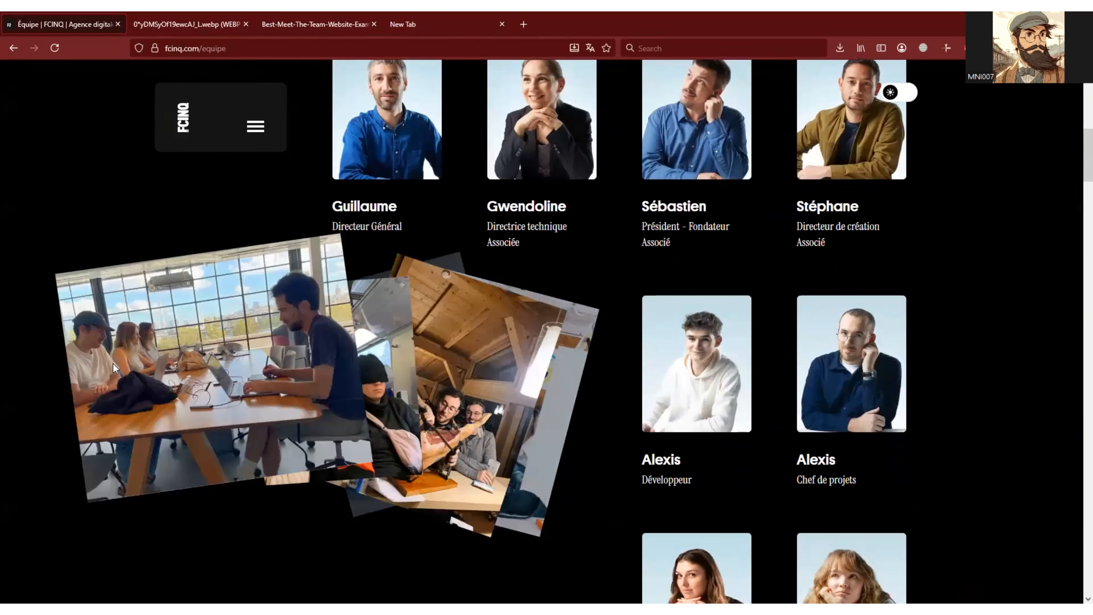
pyautogui.scroll(-5, 510, 183)
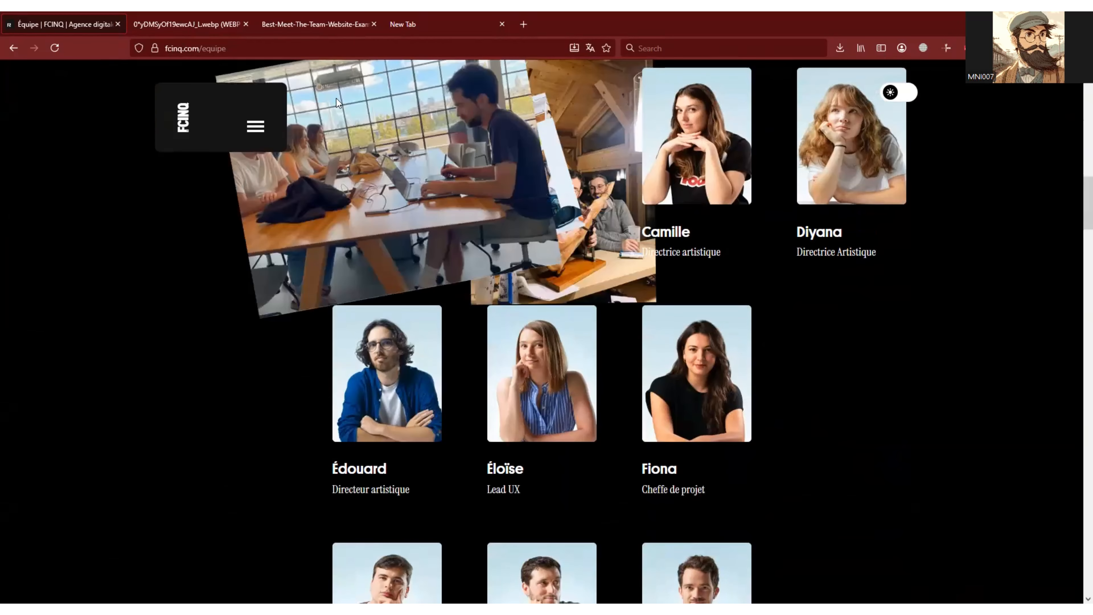
# Step: Compare the htmlburger and Medium reference images showing team portraits arranged as coloured bubbles
pyautogui.click(320, 24)
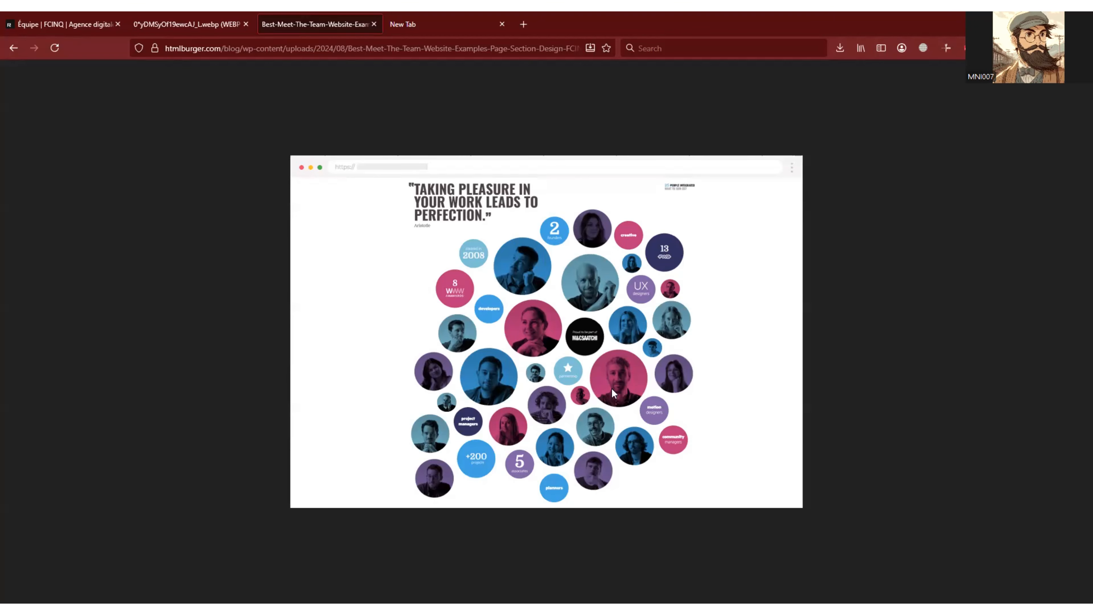
pyautogui.click(162, 22)
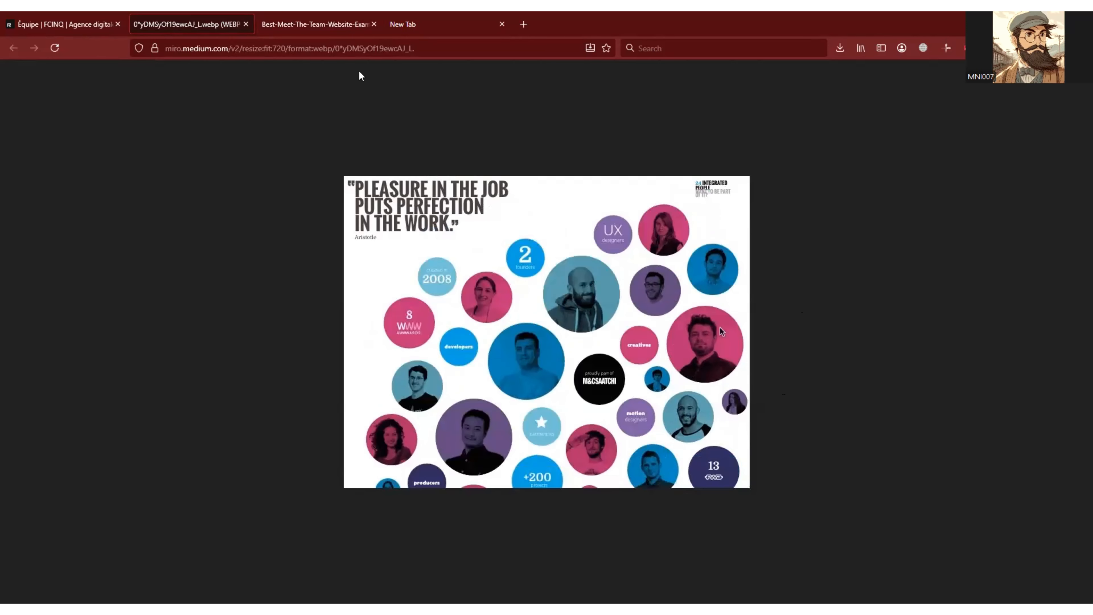
pyautogui.click(316, 24)
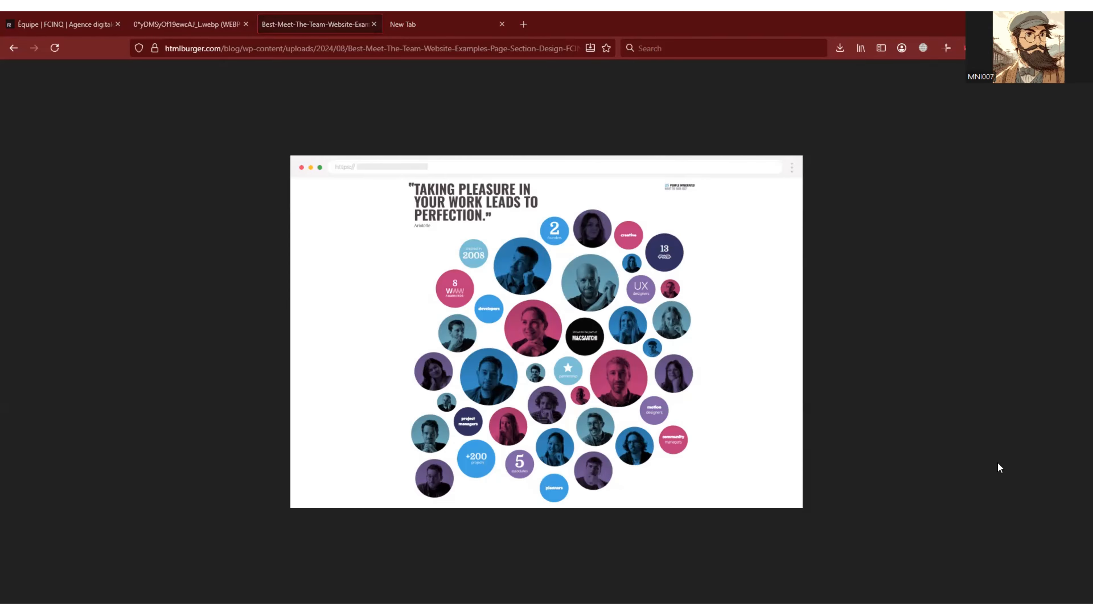
# Step: Switch to Adobe XD and save the design document containing the blank Meet-the-Team artboard
pyautogui.hotkey('alt', 'Tab')
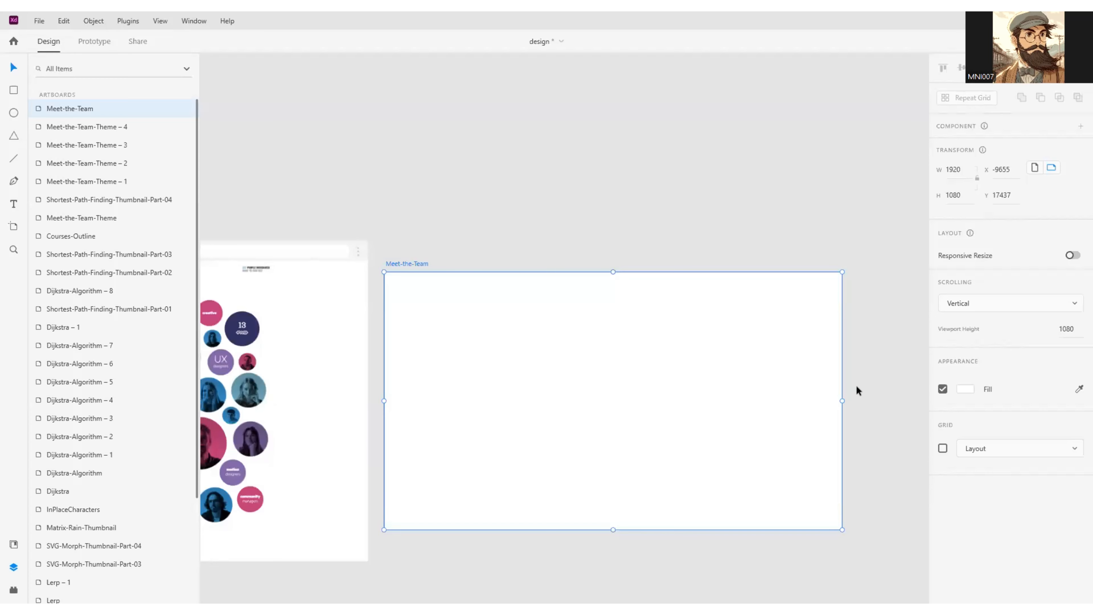
pyautogui.scroll(2, 854, 384)
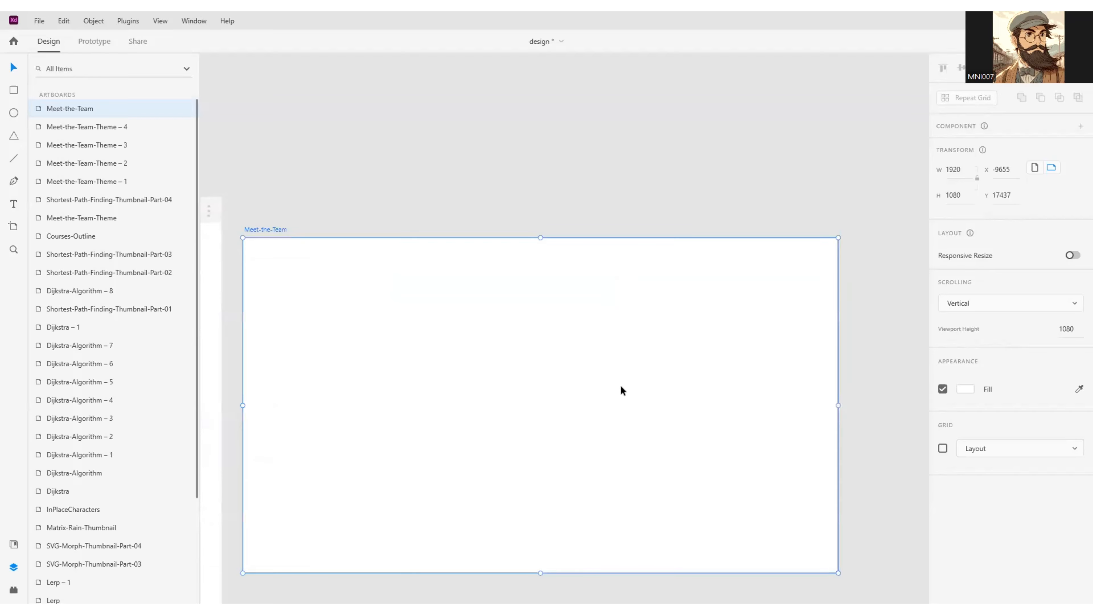
pyautogui.scroll(-2, 678, 288)
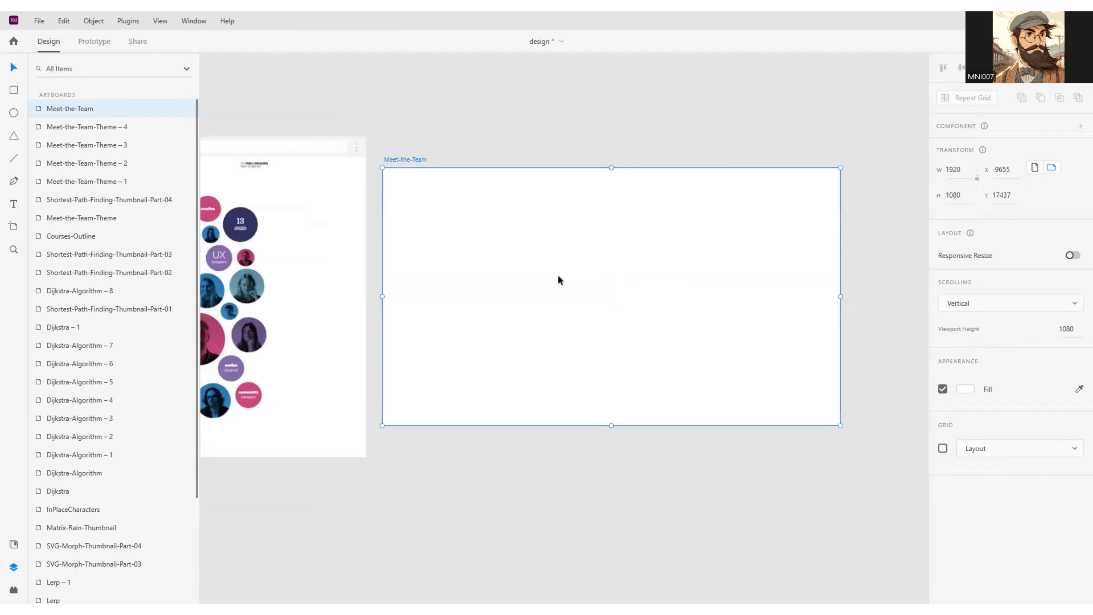
pyautogui.hotkey('ctrl', 's')
# Step: Draw a circle about 141 px in diameter near the Meet-the-Team artboard's upper-left corner, at about X 115, Y 45
pyautogui.scroll(2, 511, 289)
pyautogui.moveTo(580, 313); pyautogui.dragTo(1059, 378)
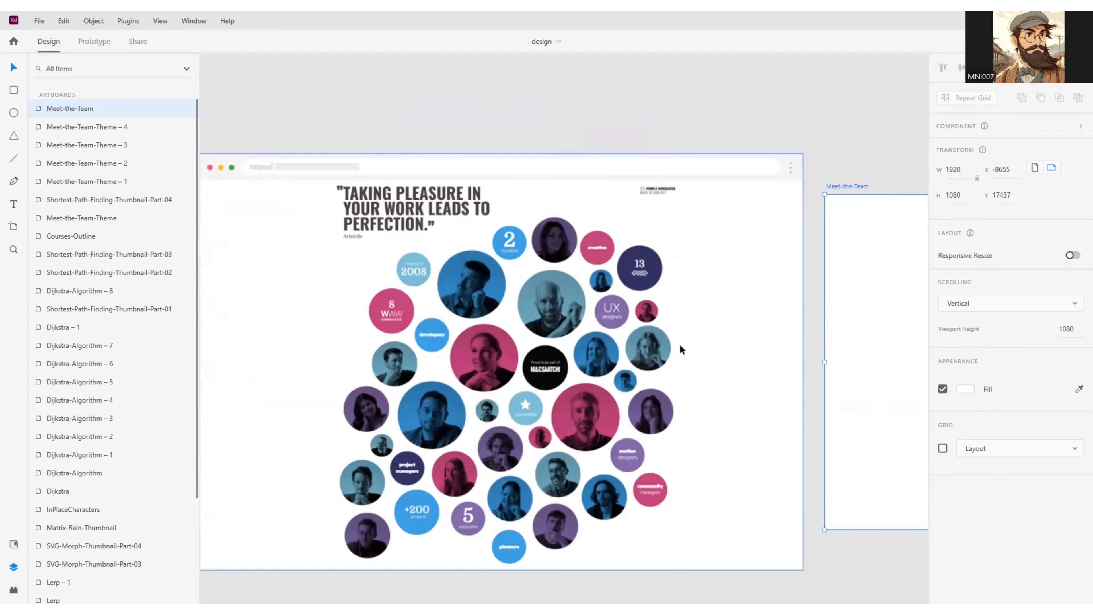
pyautogui.moveTo(680, 334); pyautogui.dragTo(296, 298)
pyautogui.scroll(1, 645, 227)
pyautogui.scroll(-1, 646, 226)
pyautogui.moveTo(581, 237); pyautogui.dragTo(507, 340)
pyautogui.scroll(3, 524, 303)
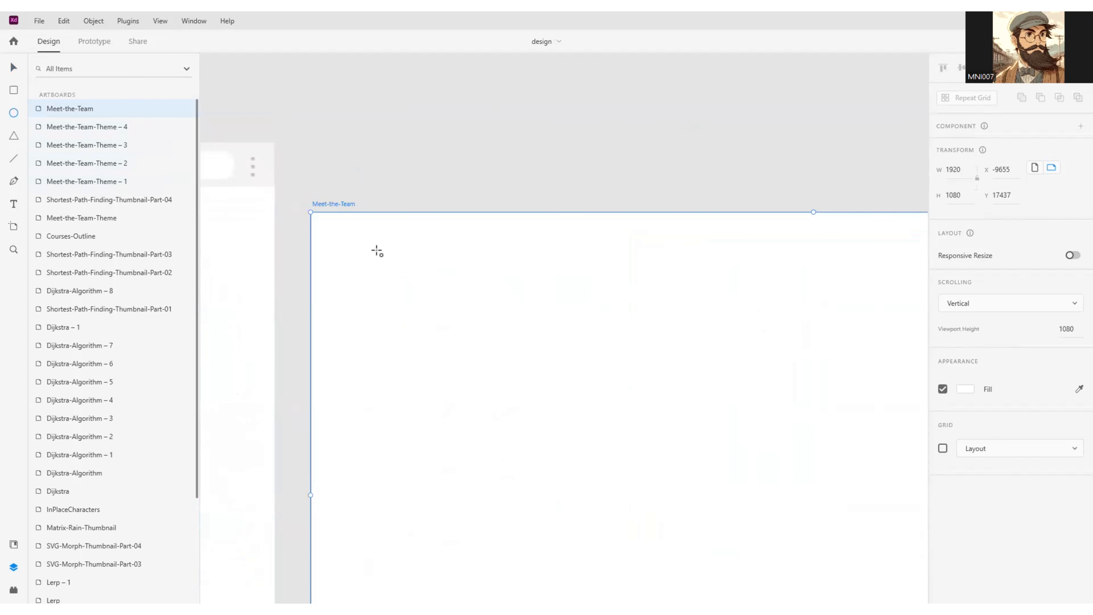
pyautogui.moveTo(377, 250); pyautogui.dragTo(450, 326)
pyautogui.click(14, 69)
pyautogui.moveTo(400, 299); pyautogui.dragTo(398, 281)
pyautogui.scroll(2, 415, 295)
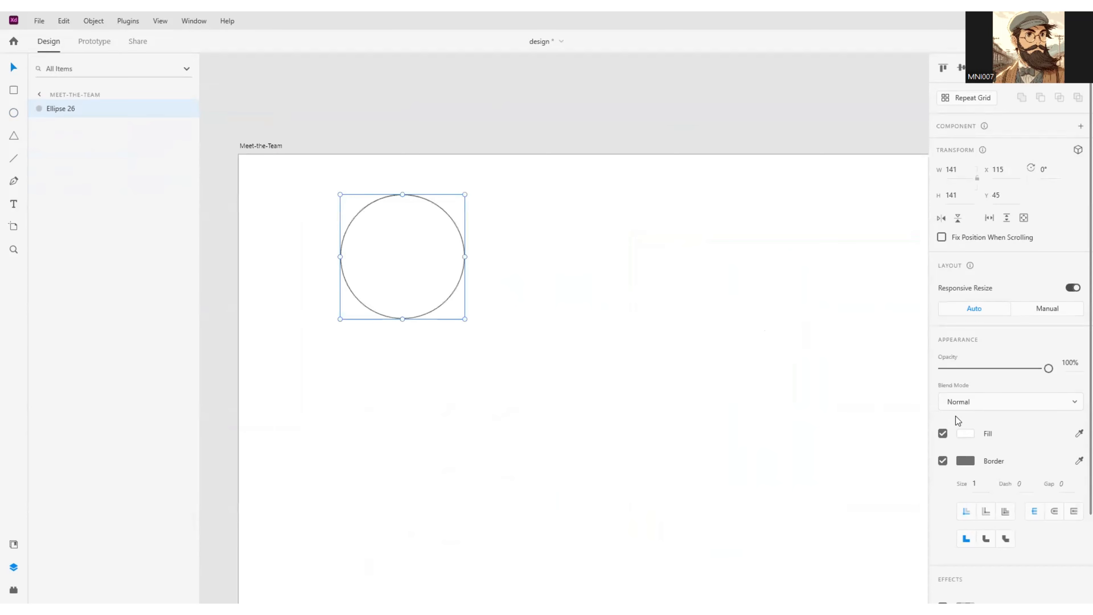
# Step: Fill the circle with solid black #000000 and remove its border
pyautogui.click(965, 434)
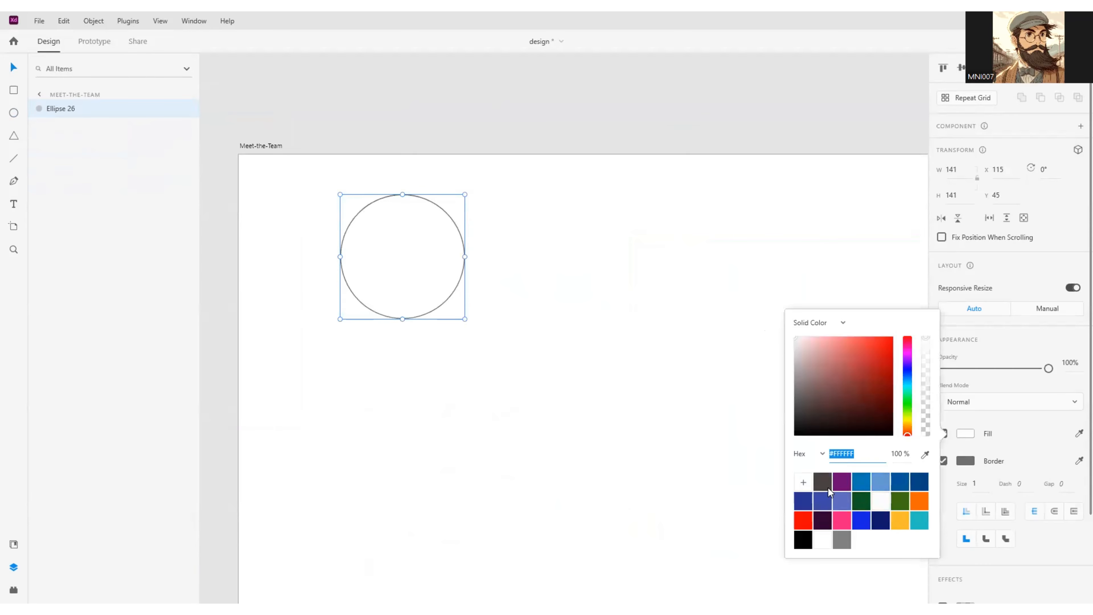
pyautogui.click(803, 539)
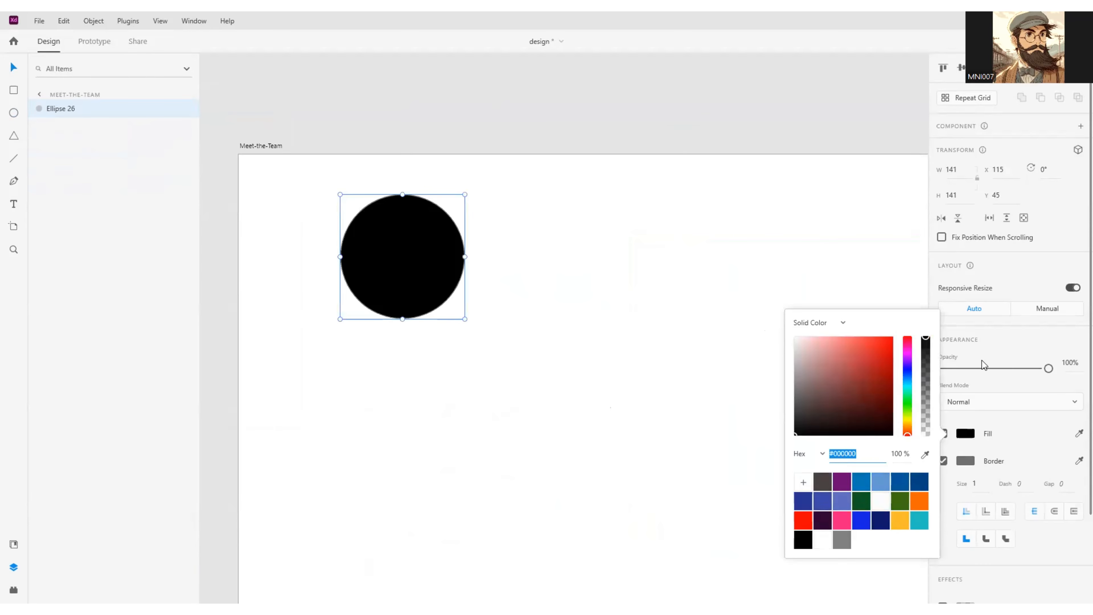
pyautogui.click(987, 416)
pyautogui.click(942, 460)
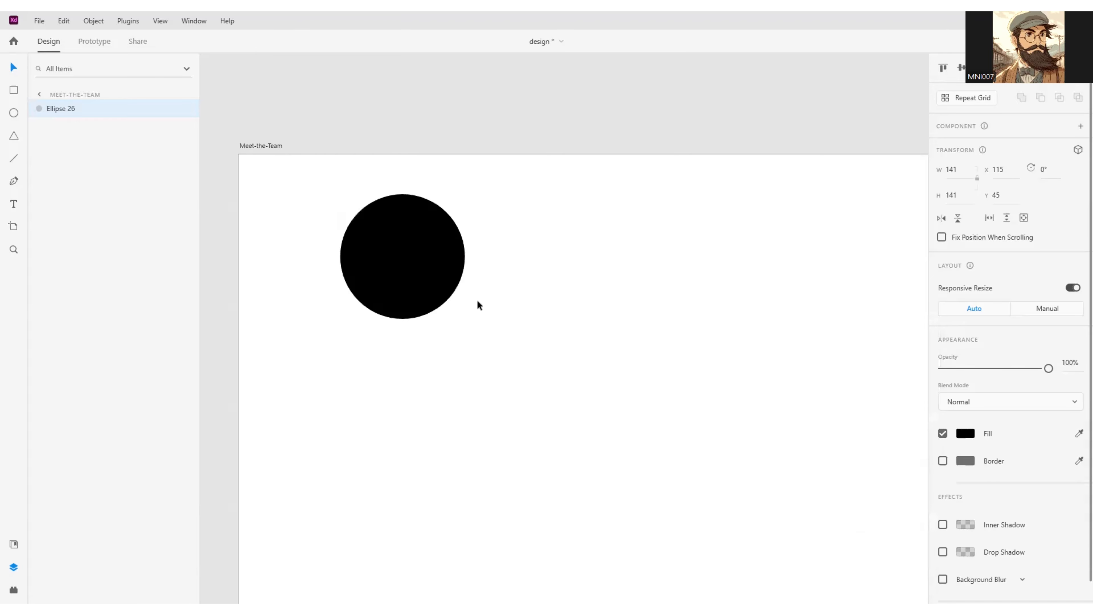
# Step: Rename the black circle's layer as profile-image
pyautogui.click(416, 280)
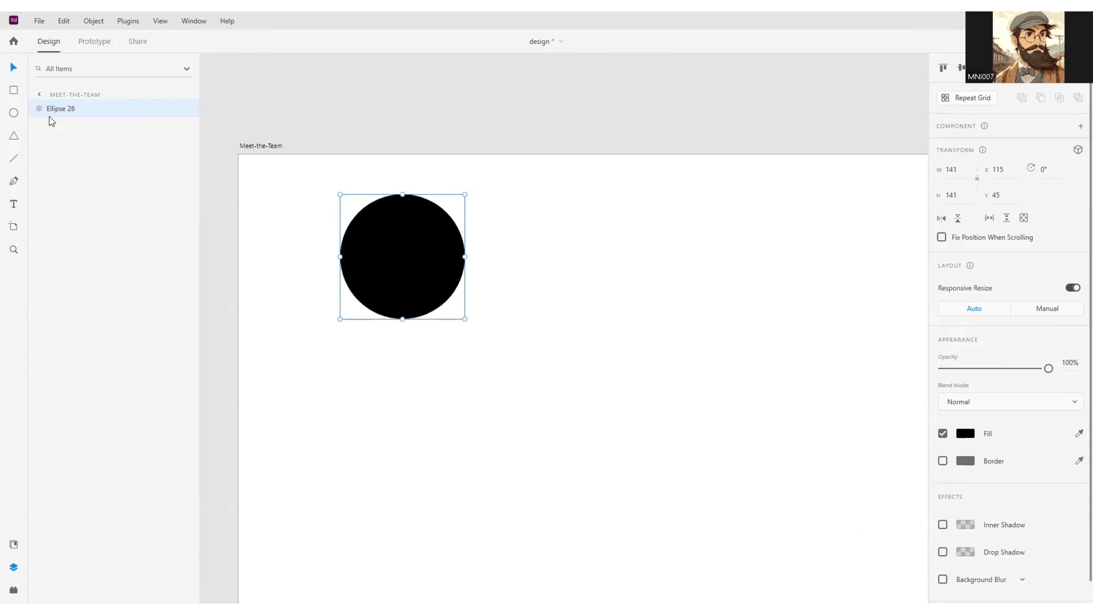
pyautogui.rightClick(60, 110)
pyautogui.click(113, 221)
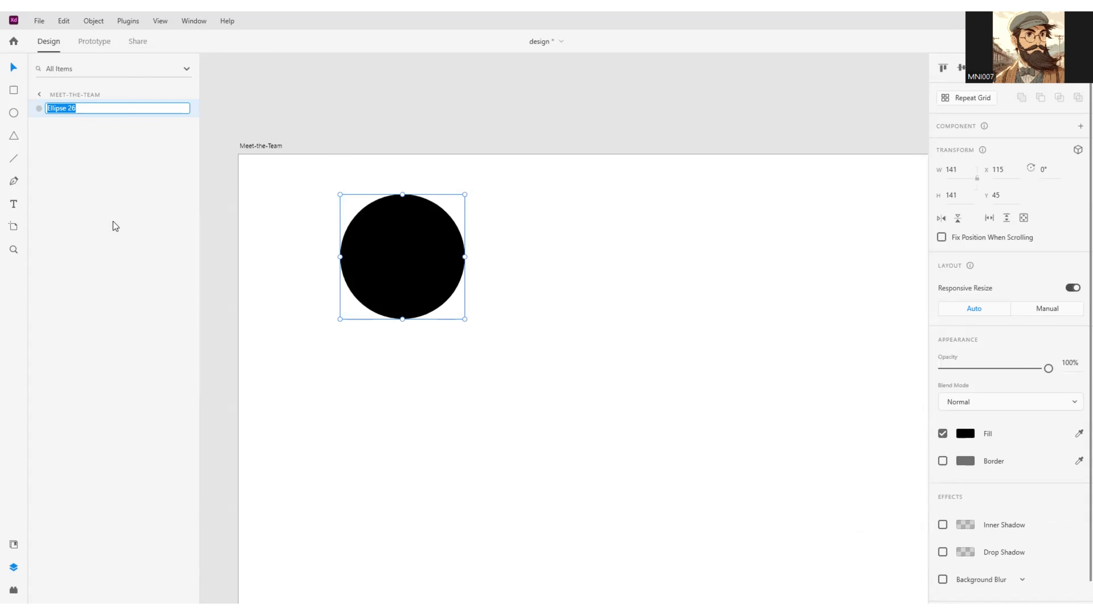
pyautogui.write('profile-image')
pyautogui.press('Return')
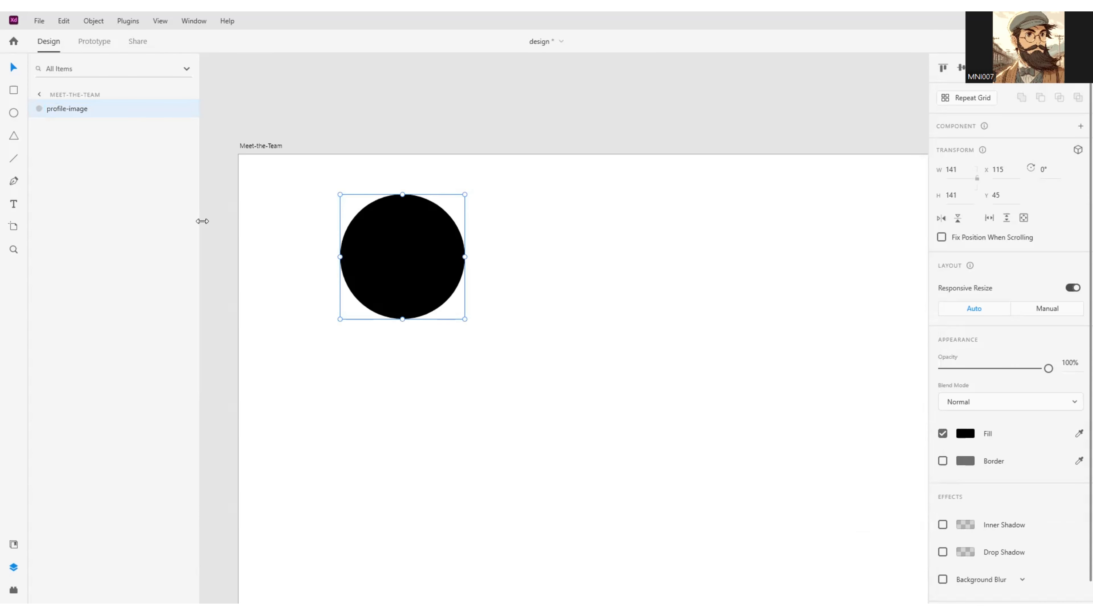
# Step: Duplicate the profile-image circle in place and rename the copy's layer as tint
pyautogui.click(542, 279)
pyautogui.click(433, 284)
pyautogui.hotkey('ctrl', 'd')
pyautogui.rightClick(70, 108)
pyautogui.click(121, 221)
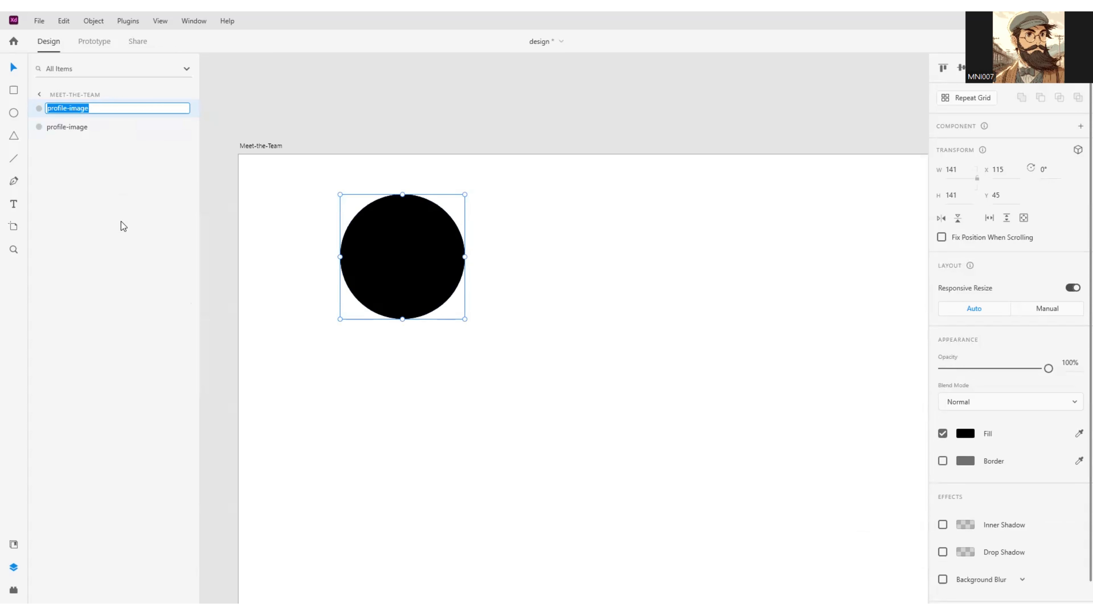
pyautogui.write('tit')
pyautogui.write('tint')
pyautogui.press('Return')
# Step: Set the tint circle's fill opacity to 50% and place its layer beneath profile-image
pyautogui.click(438, 258)
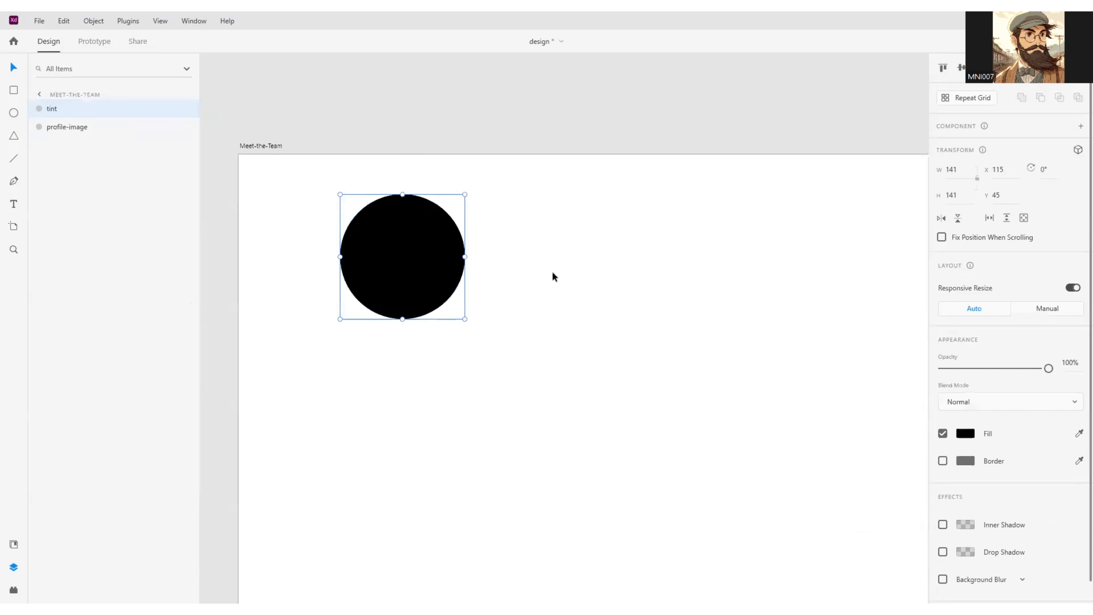
pyautogui.click(972, 433)
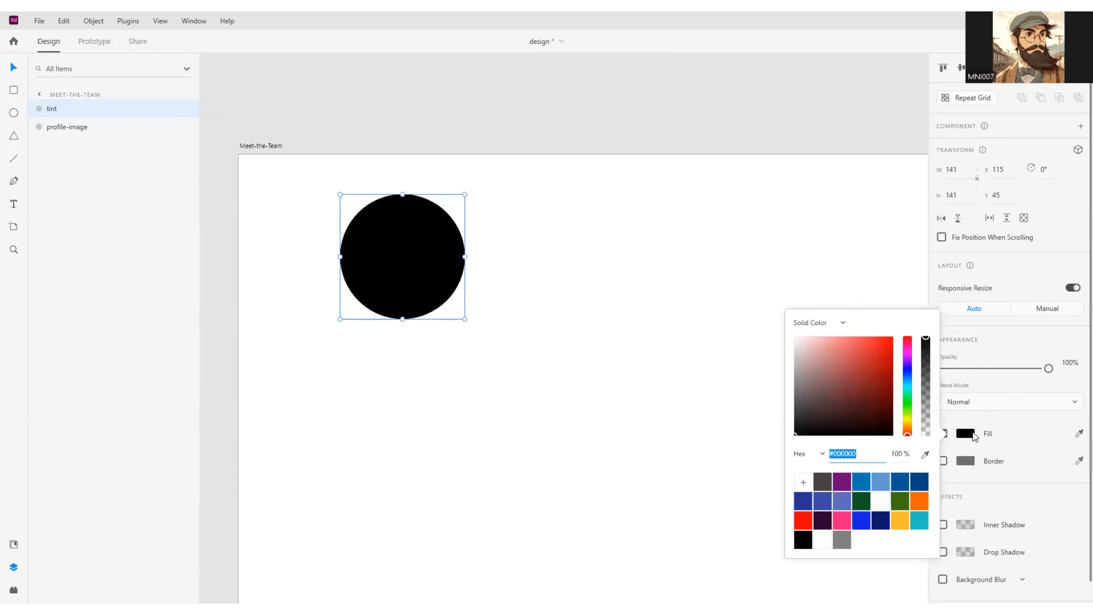
pyautogui.click(900, 455)
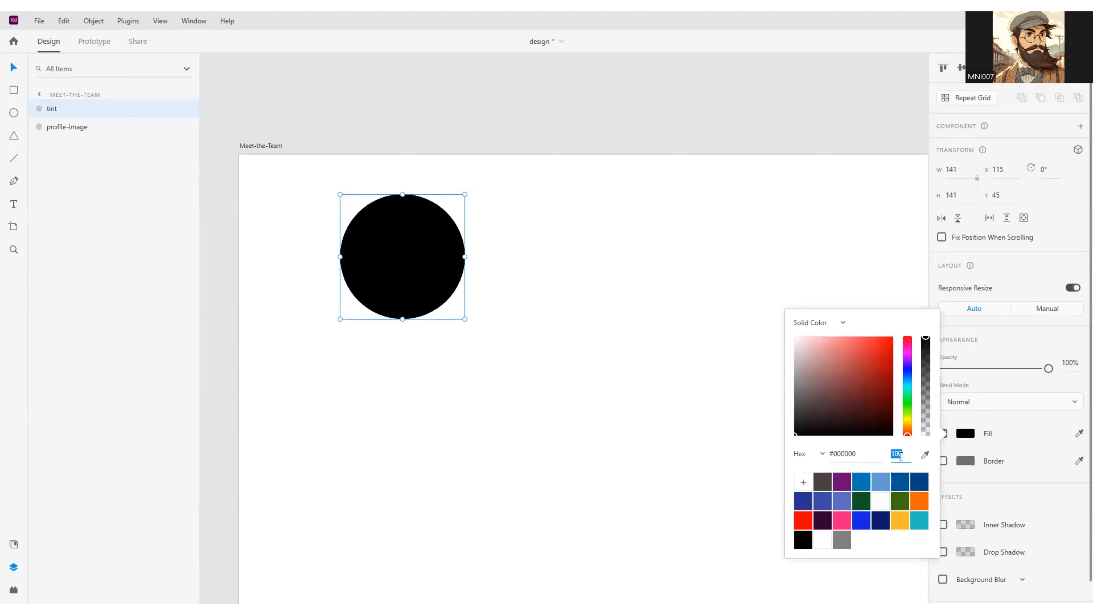
pyautogui.write('50')
pyautogui.click(1035, 428)
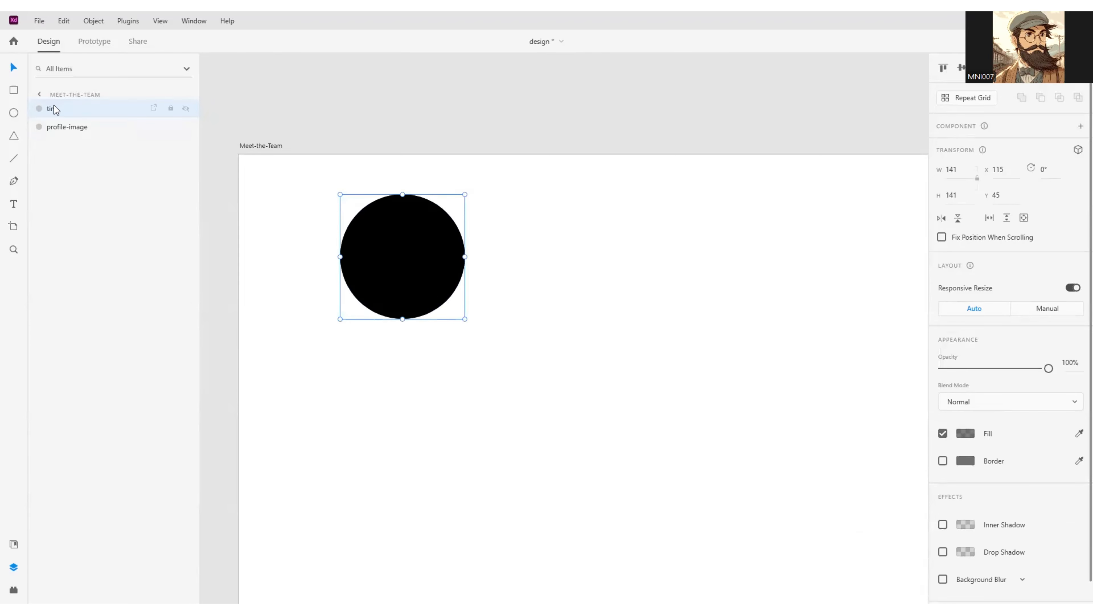
pyautogui.moveTo(54, 109); pyautogui.dragTo(58, 146)
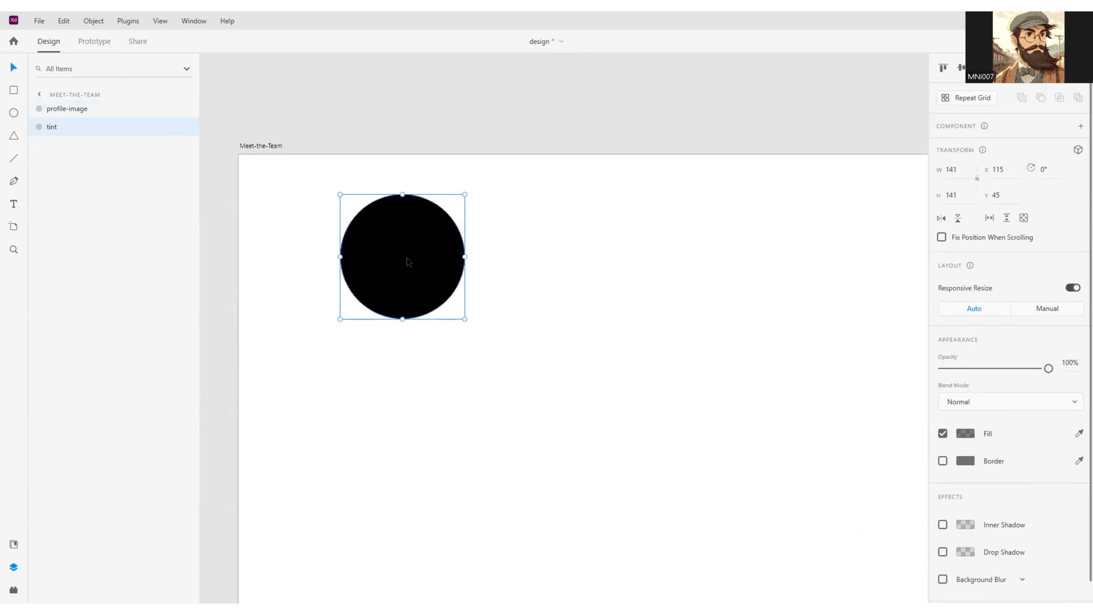
pyautogui.click(423, 258)
# Step: Examine the quote heading and the bubble arrangement in the reference image beside the Meet-the-Team artboard
pyautogui.scroll(-2, 584, 297)
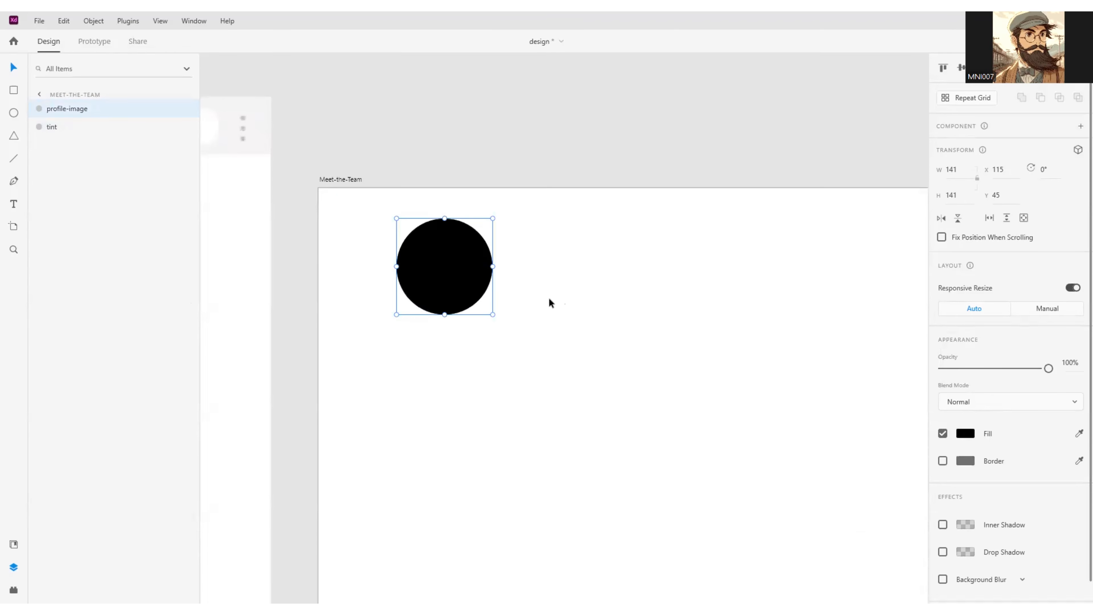
pyautogui.scroll(-3, 548, 296)
pyautogui.hscroll(-5, 649, 296)
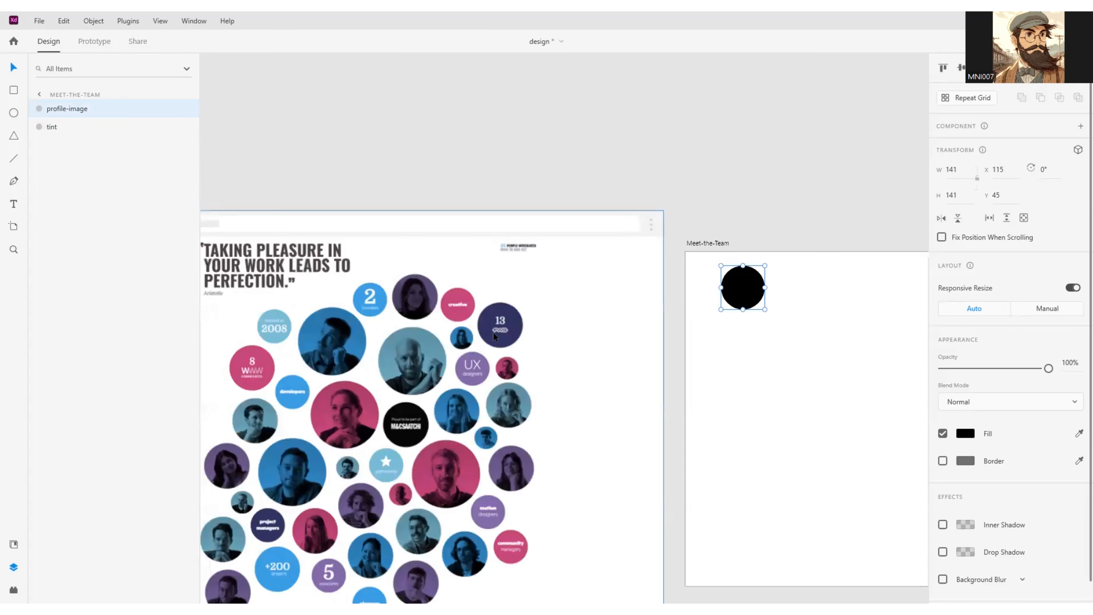
pyautogui.hscroll(-3, 581, 322)
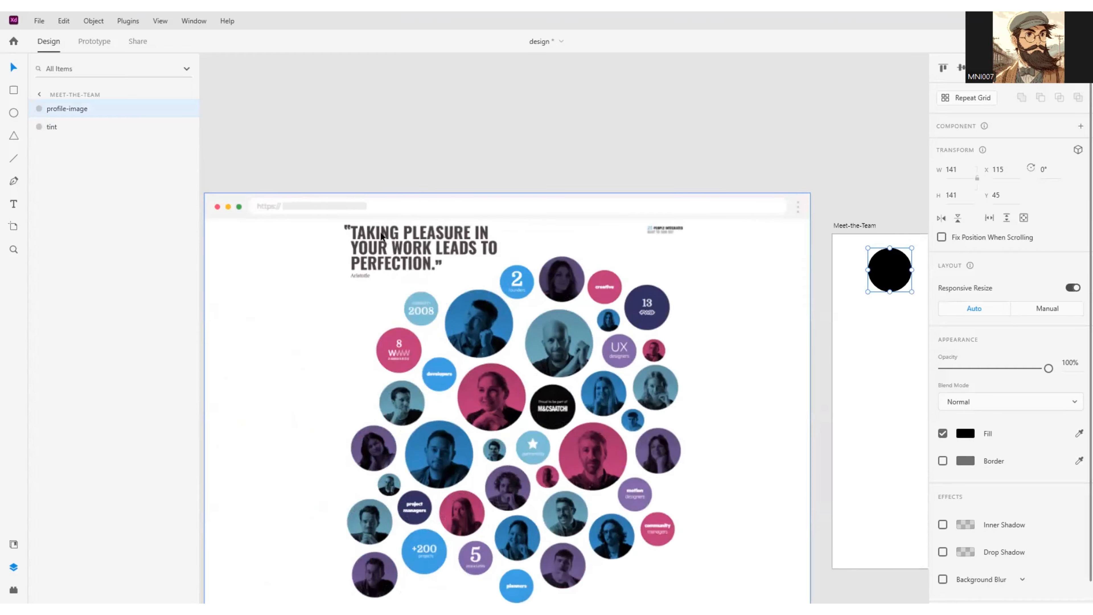
pyautogui.scroll(3, 416, 235)
pyautogui.scroll(-2, 490, 323)
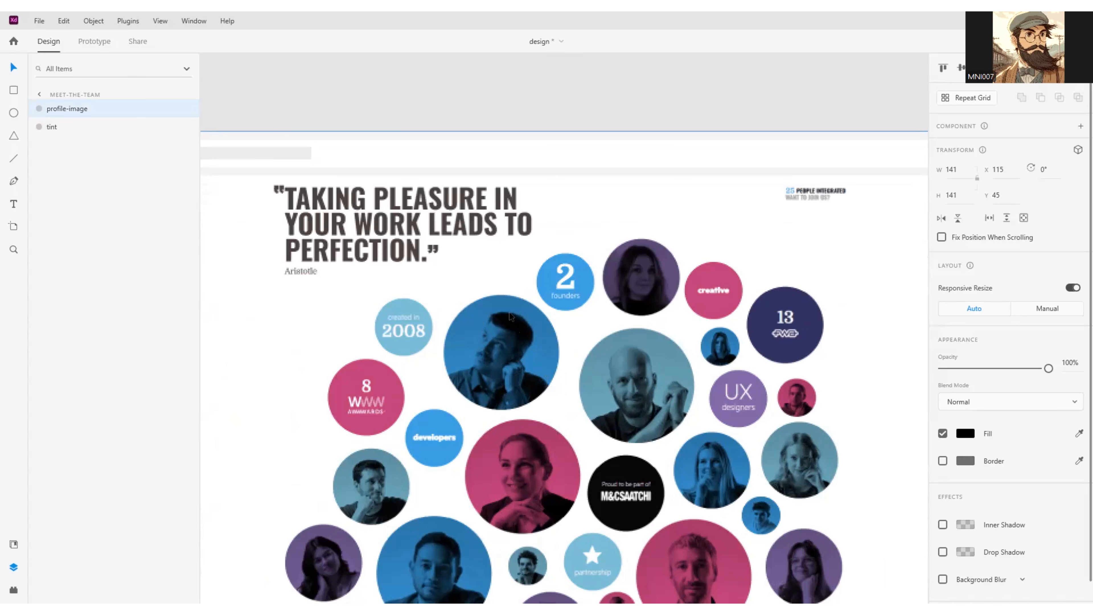
# Step: Add the text "Name" to the Meet-the-Team artboard and centre it just beneath the black circle
pyautogui.scroll(-2, 614, 344)
pyautogui.hscroll(5, 808, 323)
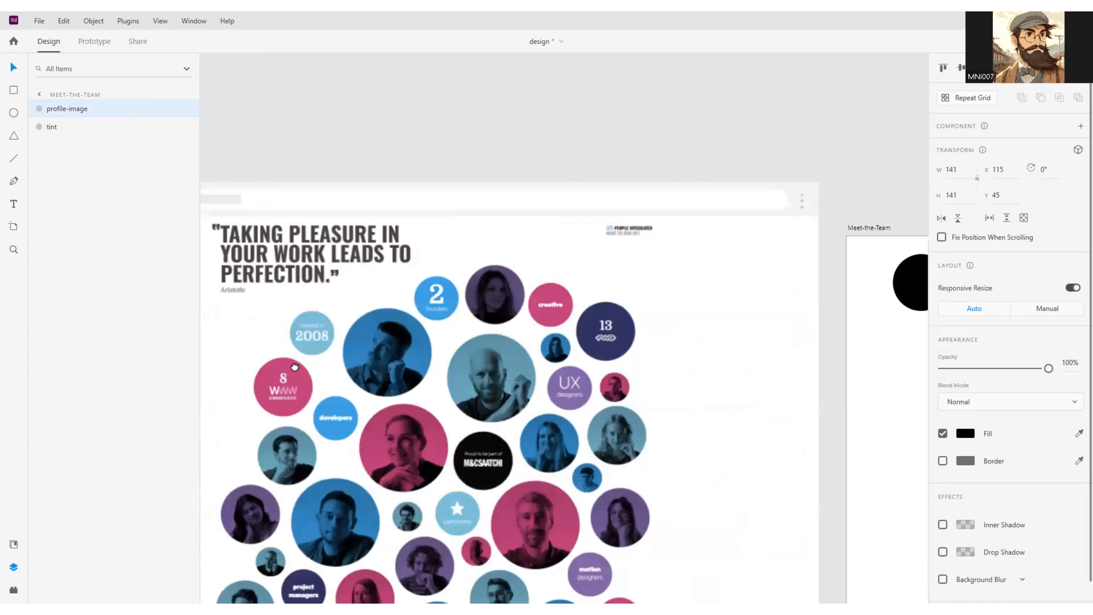
pyautogui.scroll(4, 807, 319)
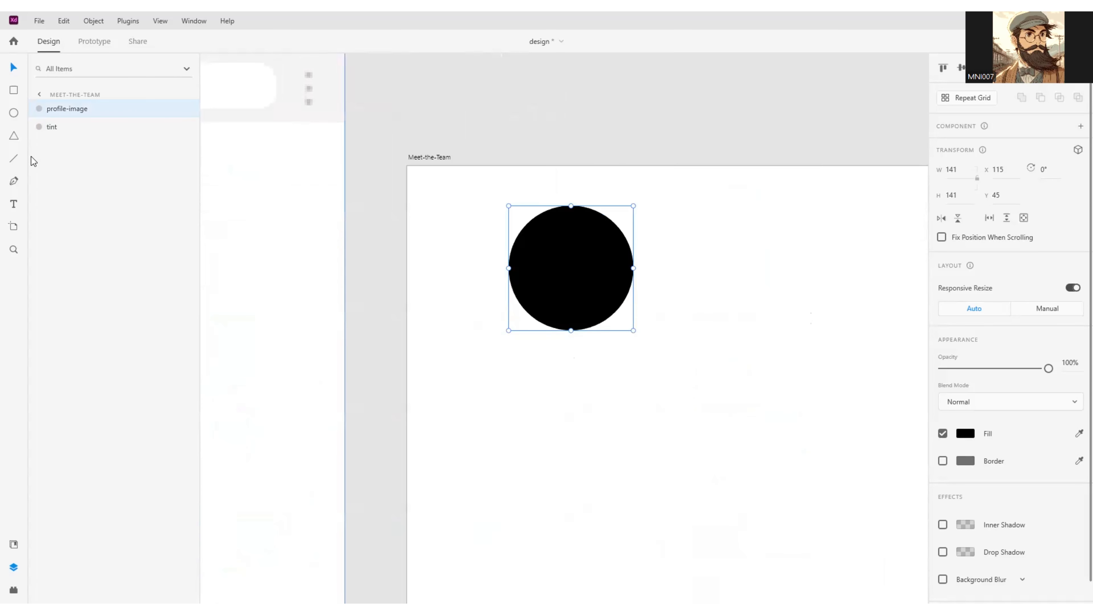
pyautogui.click(13, 204)
pyautogui.click(537, 351)
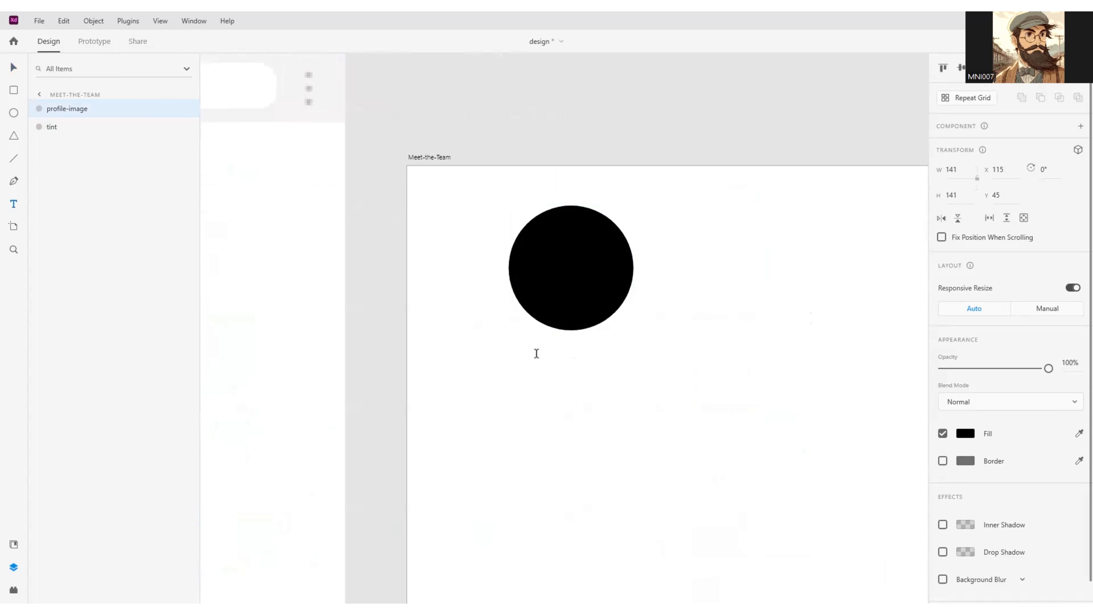
pyautogui.write('Name')
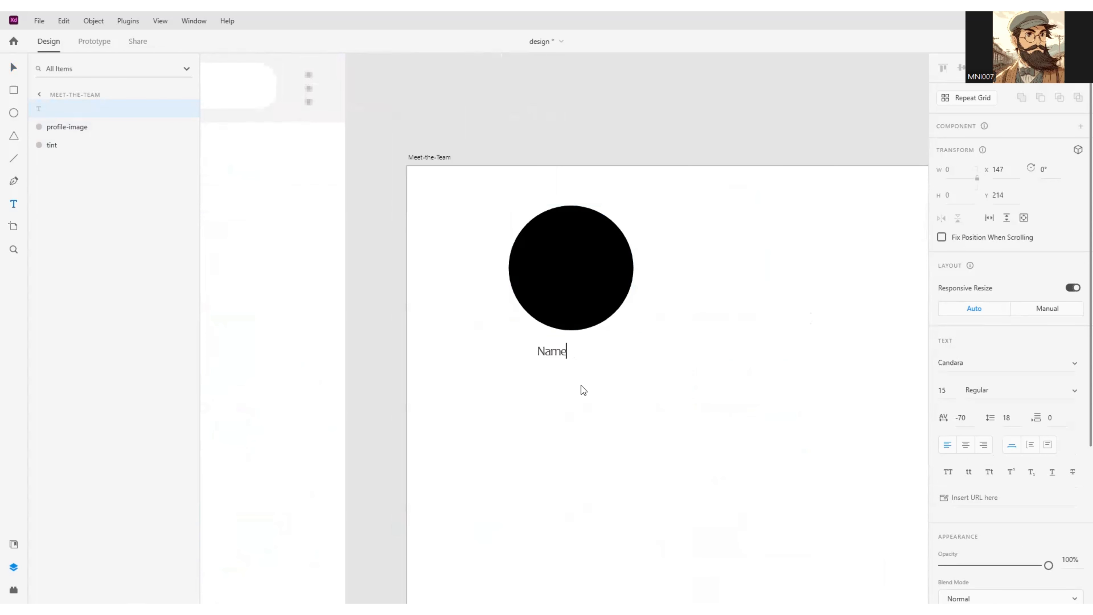
pyautogui.press('Escape')
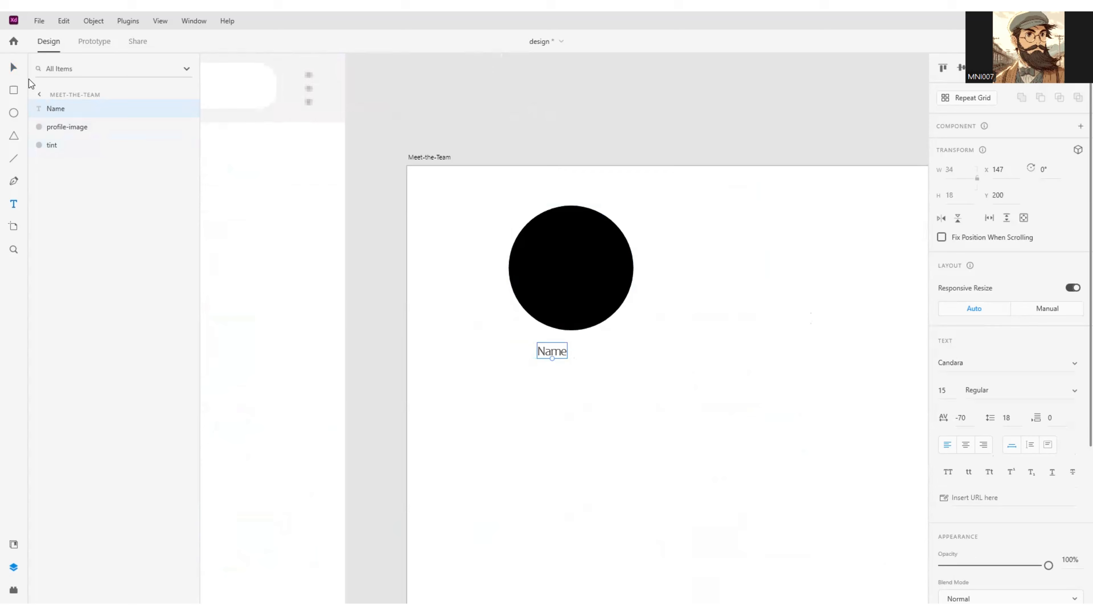
pyautogui.moveTo(554, 349); pyautogui.dragTo(576, 337)
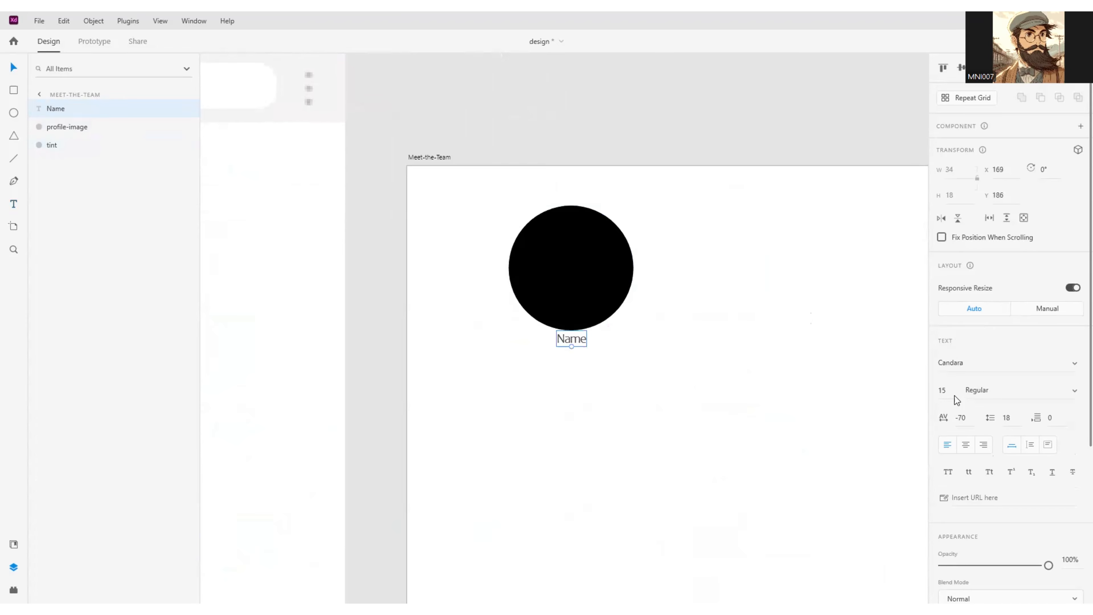
# Step: Set the Name text's font size to 20 and leave a small gap between it and the circle
pyautogui.click(946, 390)
pyautogui.write('20')
pyautogui.click(660, 412)
pyautogui.moveTo(577, 336)
pyautogui.mouseDown()
pyautogui.moveTo(565, 345)
pyautogui.moveTo(576, 347)
pyautogui.mouseUp()
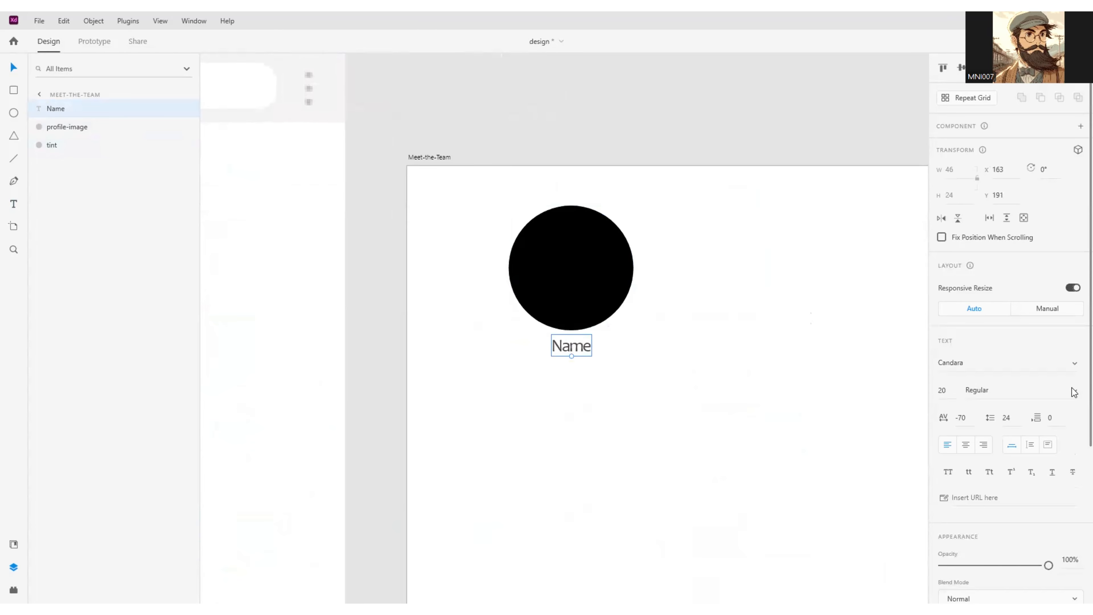
# Step: Make the Name text bold and fill it with black
pyautogui.click(990, 389)
pyautogui.click(990, 430)
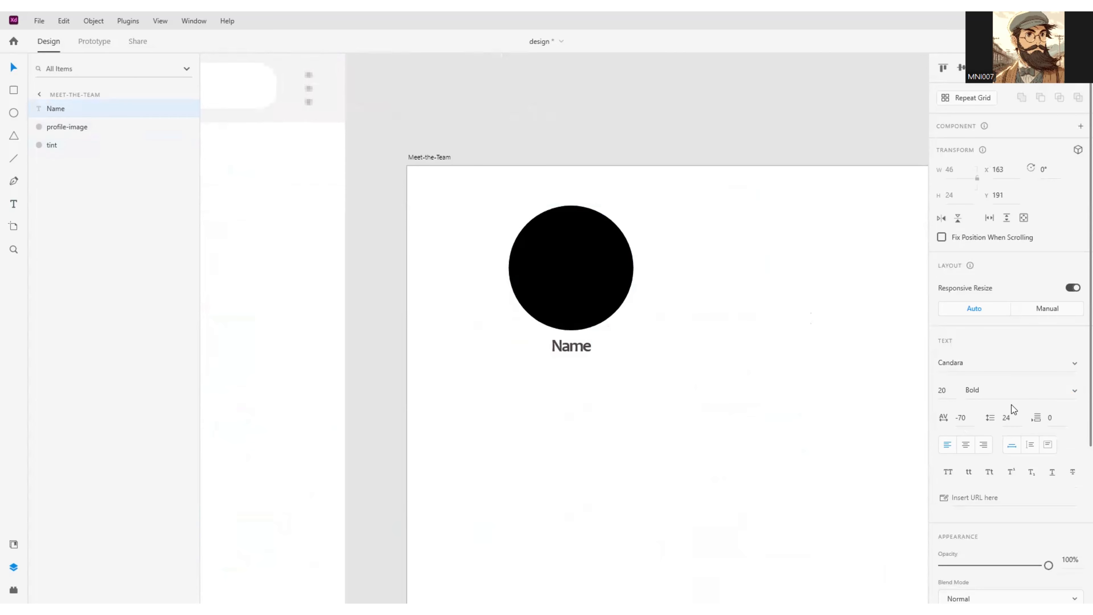
pyautogui.scroll(-5, 967, 448)
pyautogui.click(963, 411)
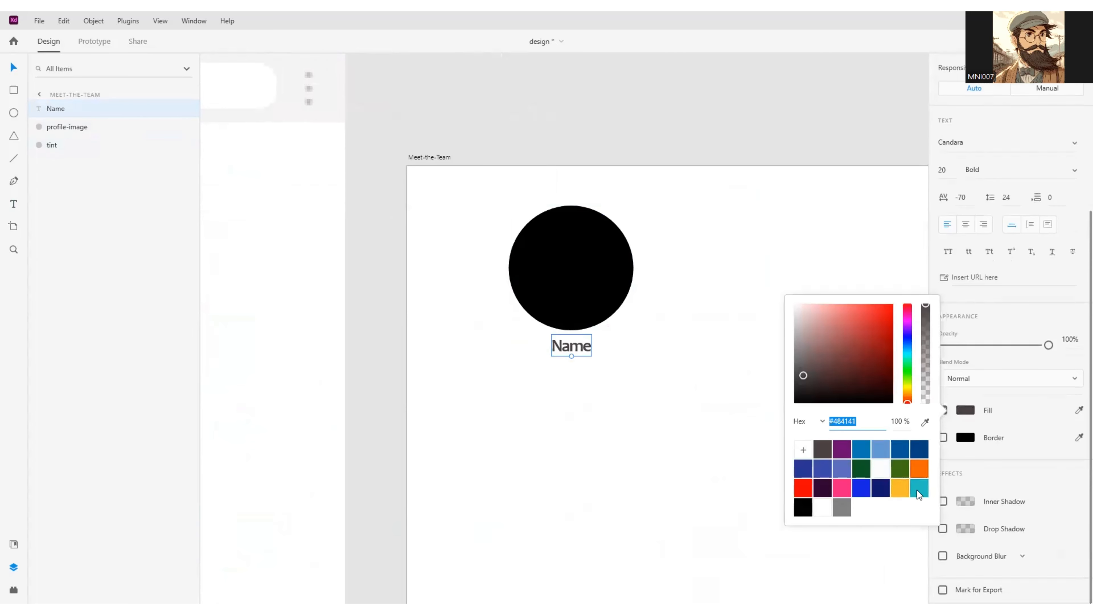
pyautogui.click(800, 510)
pyautogui.click(632, 388)
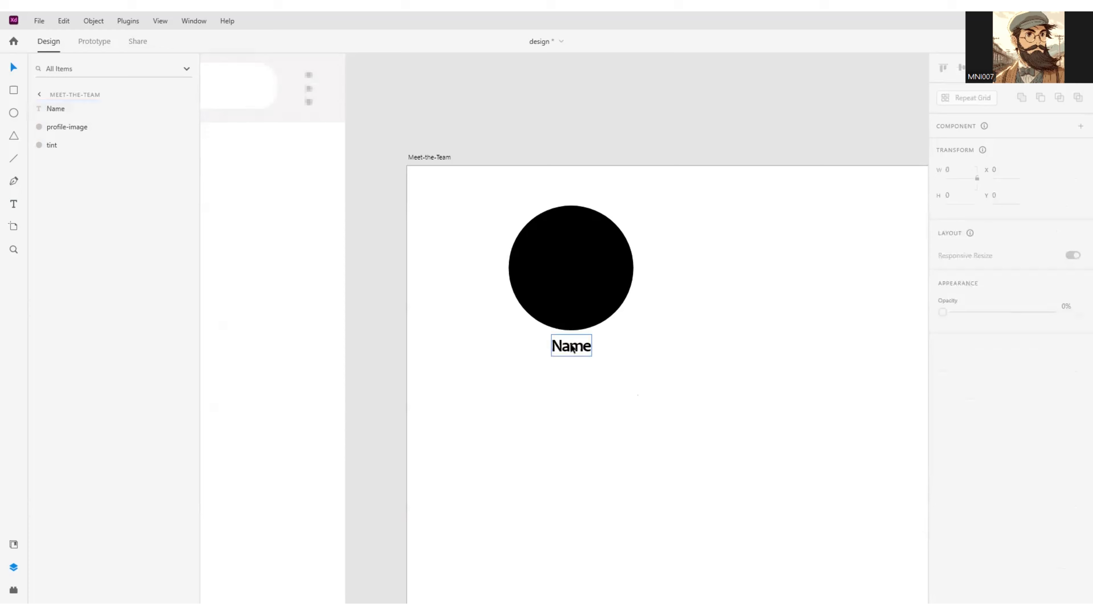
# Step: Place a duplicate of the Name text directly below the original and set the copy to size 15, Regular weight
pyautogui.moveTo(572, 347); pyautogui.dragTo(588, 366)
pyautogui.hotkey('ctrl', 'd')
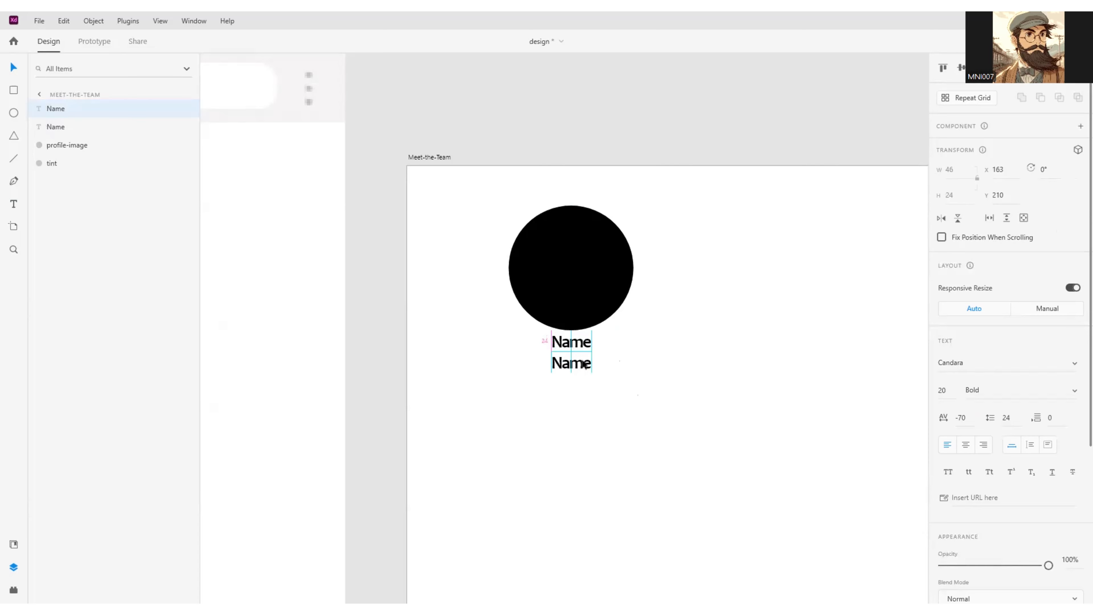
pyautogui.click(941, 390)
pyautogui.press('BackSpace')
pyautogui.write('15')
pyautogui.press('Tab')
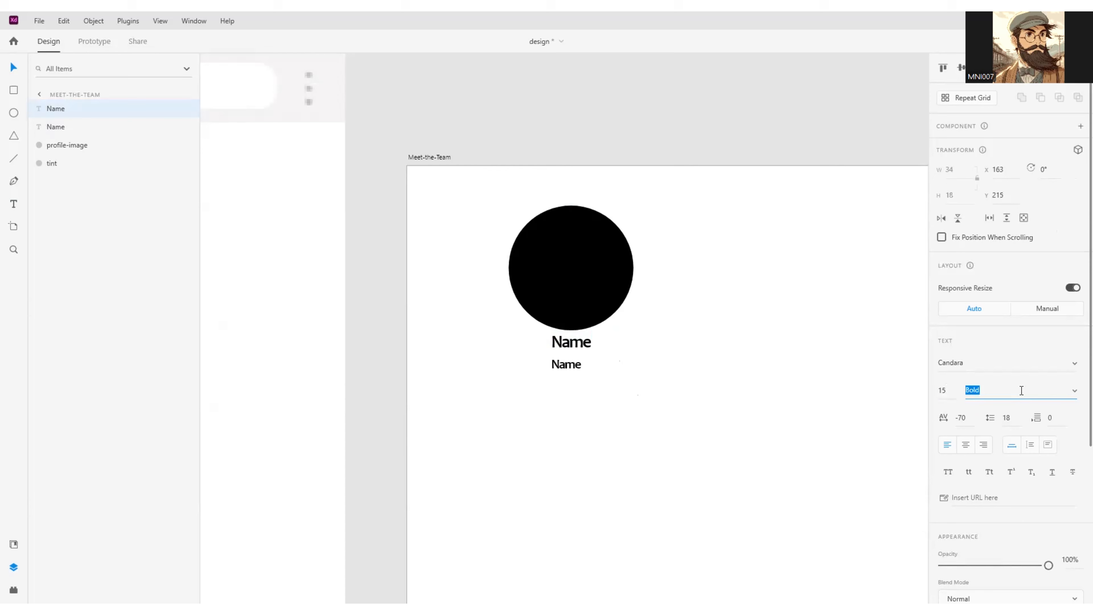
pyautogui.click(1071, 393)
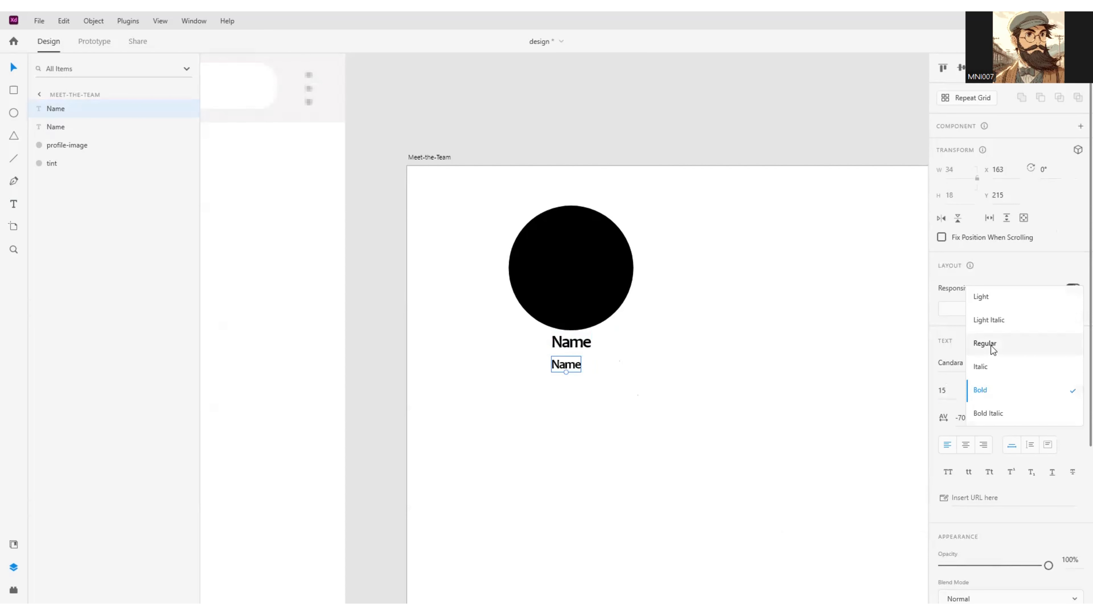
pyautogui.click(991, 346)
# Step: Fill the smaller text copy with dark grey and centre it closely beneath the bold Name text
pyautogui.scroll(-4, 982, 436)
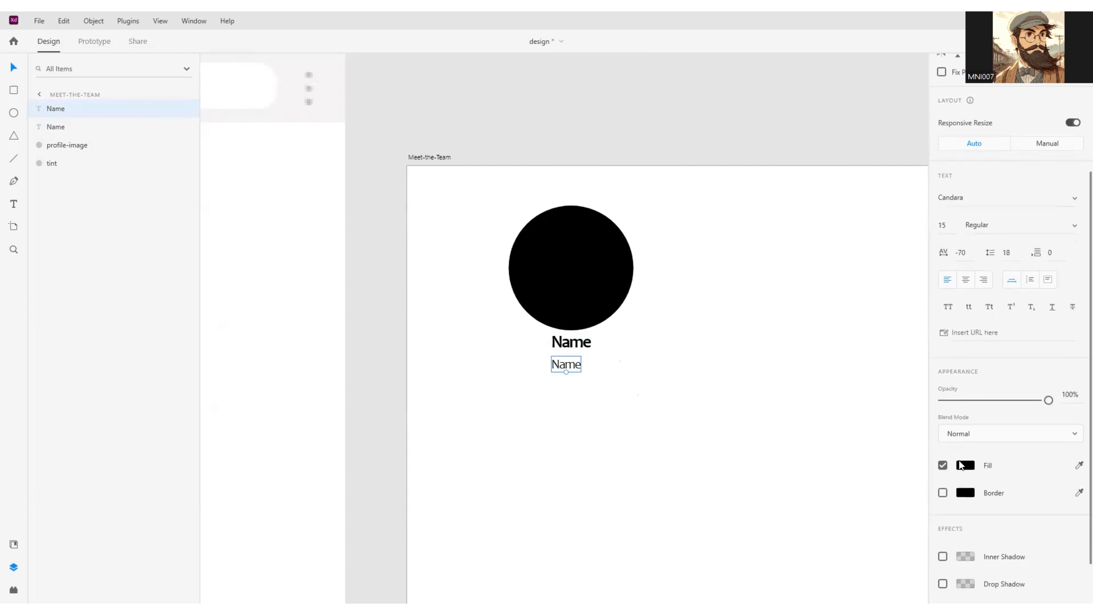
pyautogui.click(960, 462)
pyautogui.click(822, 504)
pyautogui.click(612, 394)
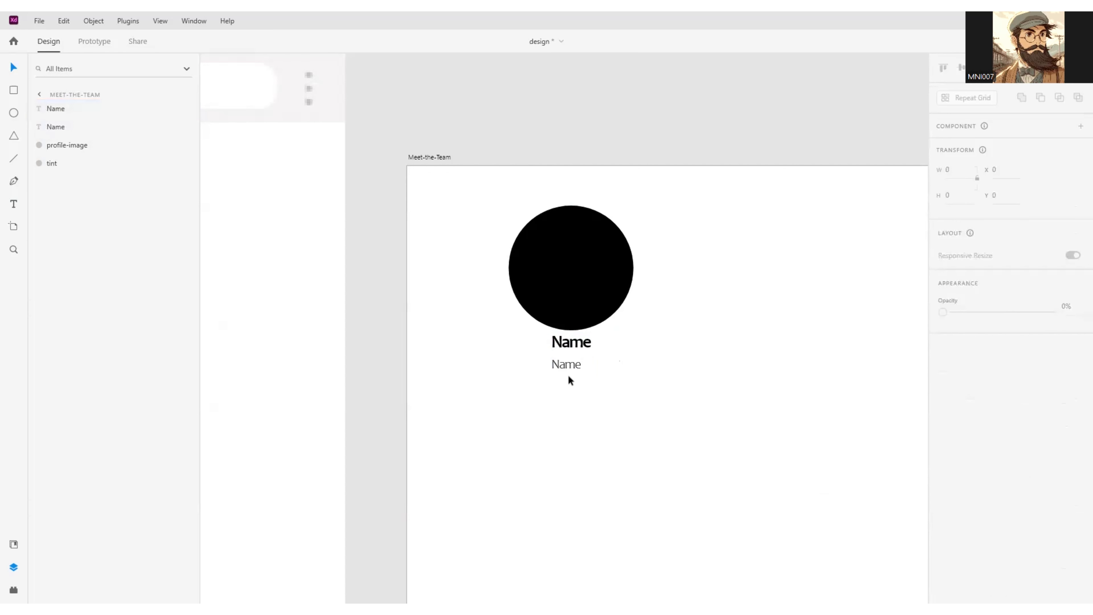
pyautogui.moveTo(565, 363); pyautogui.dragTo(569, 355)
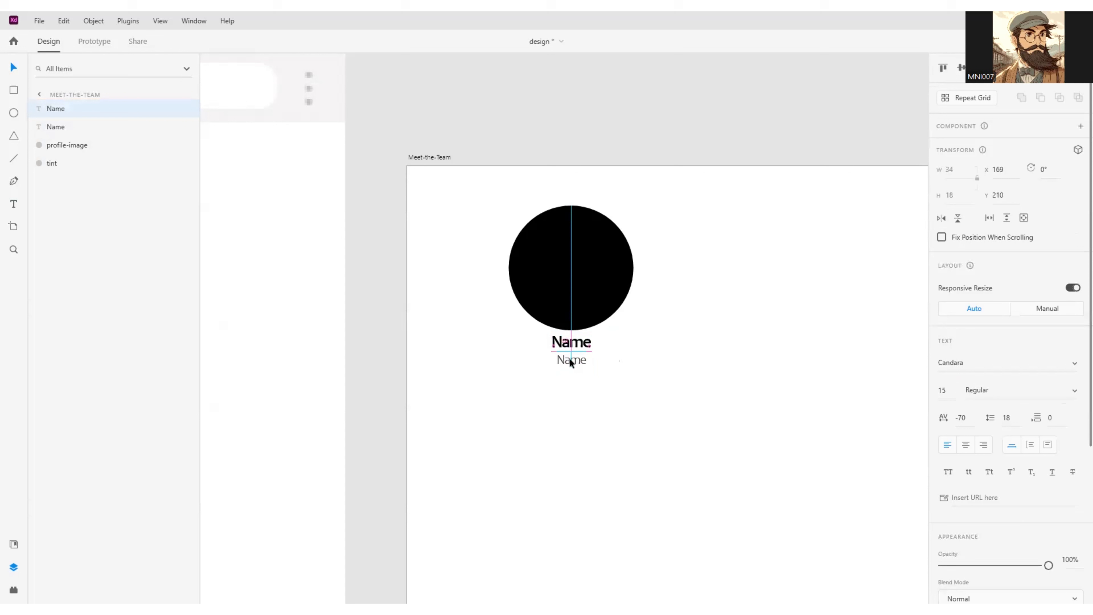
# Step: Replace the smaller text's content with "Designation" and recentre it under Name
pyautogui.doubleClick(570, 359)
pyautogui.write('Designation')
pyautogui.press('Escape')
pyautogui.moveTo(579, 361); pyautogui.dragTo(573, 358)
pyautogui.scroll(-2, 606, 364)
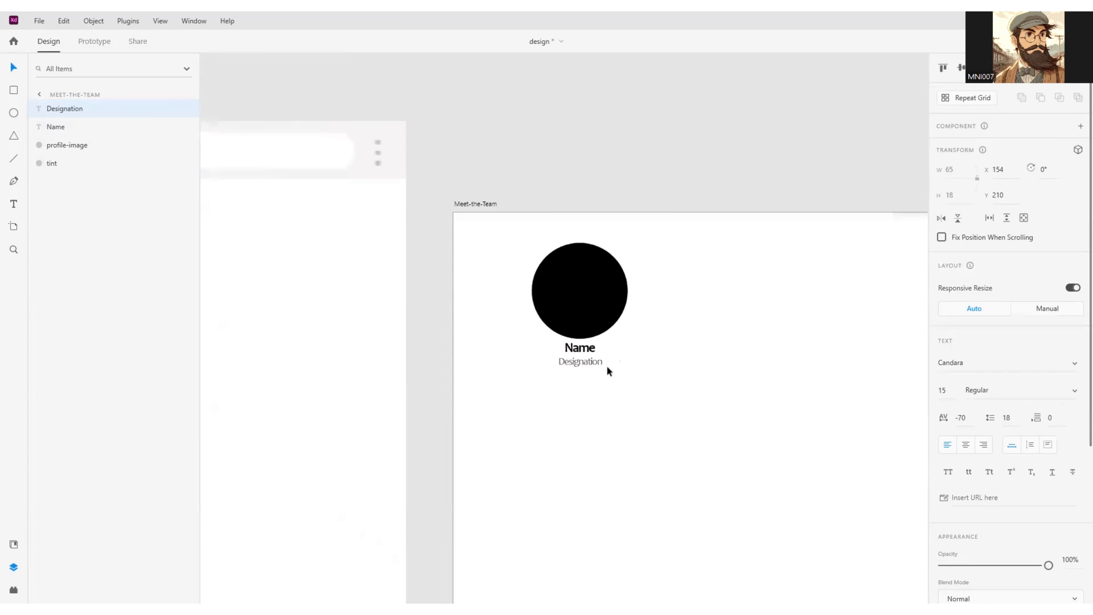
# Step: Paste the x icon and linked-in icon from the Meet-the-Team-Theme artboard and position them centred just below Designation
pyautogui.click(630, 377)
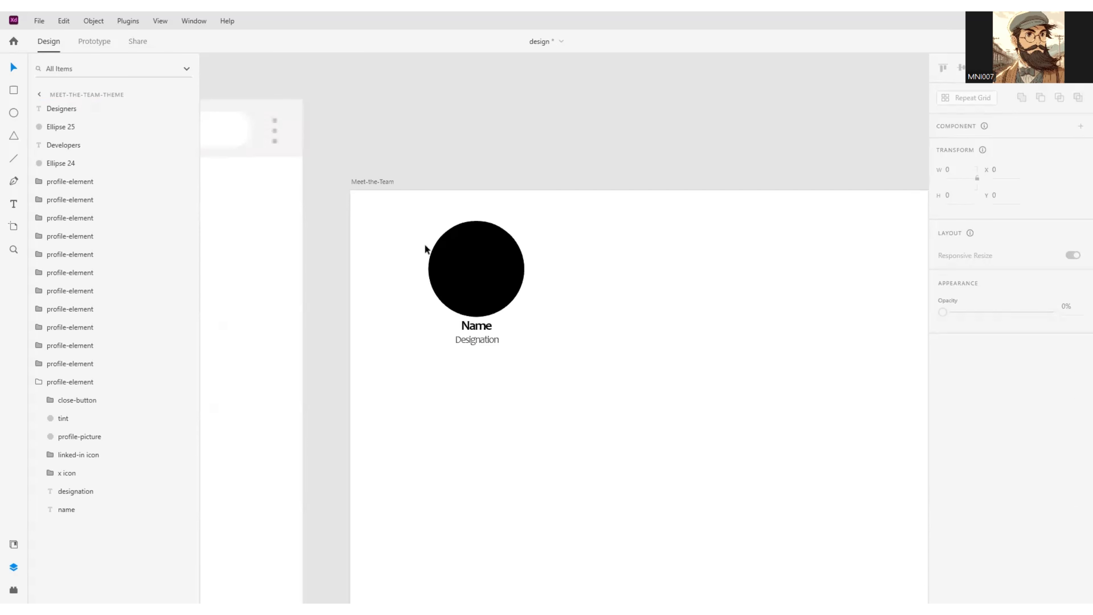
pyautogui.click(615, 290)
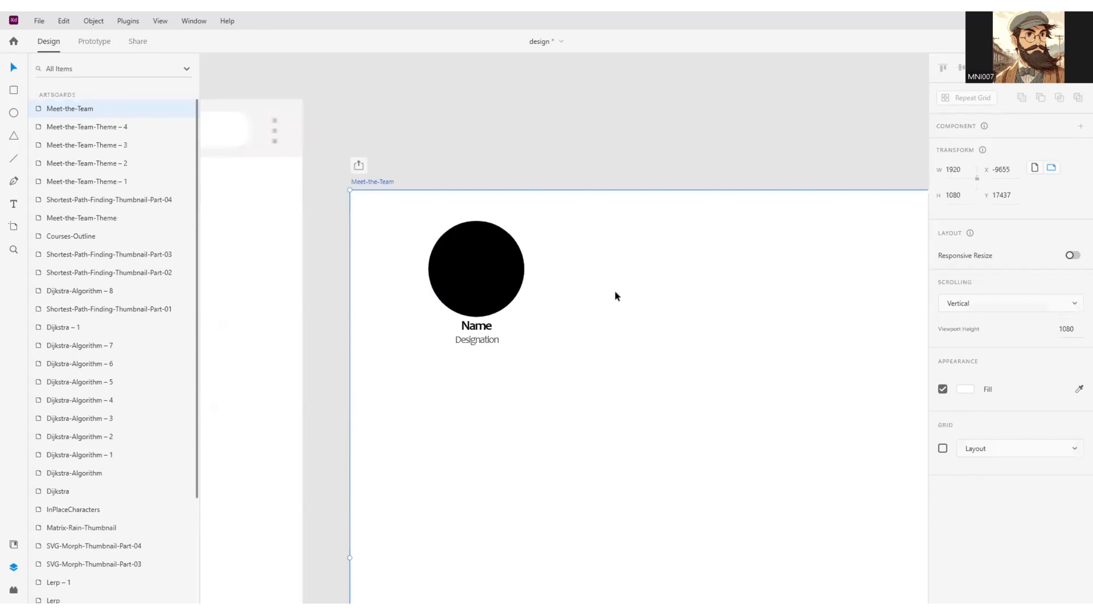
pyautogui.hotkey('ctrl', 'v')
pyautogui.moveTo(702, 473); pyautogui.dragTo(462, 363)
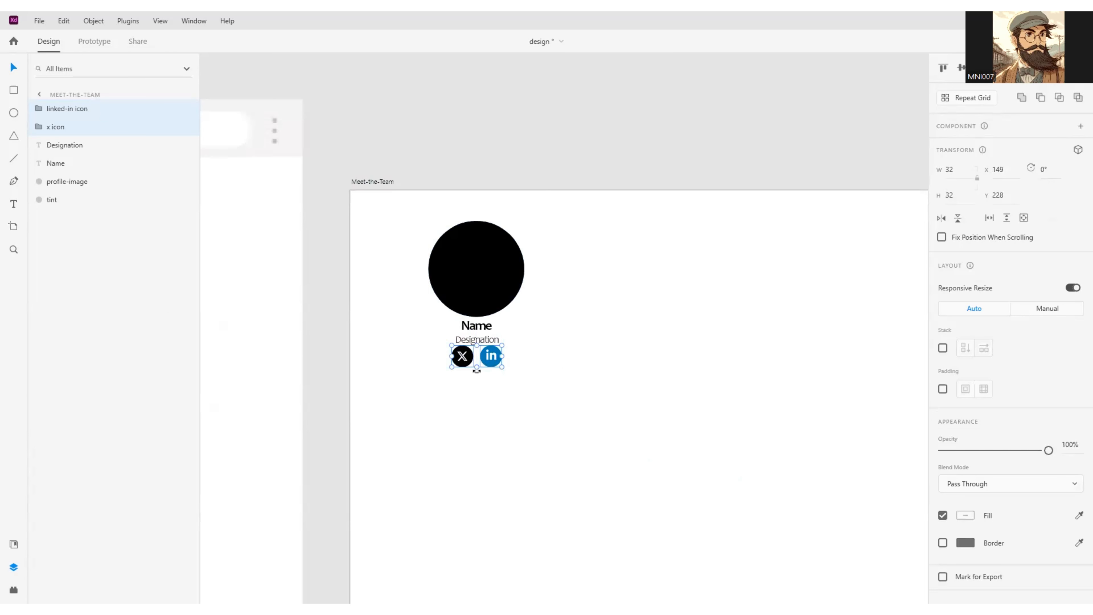
pyautogui.scroll(4, 477, 370)
pyautogui.press('Down')
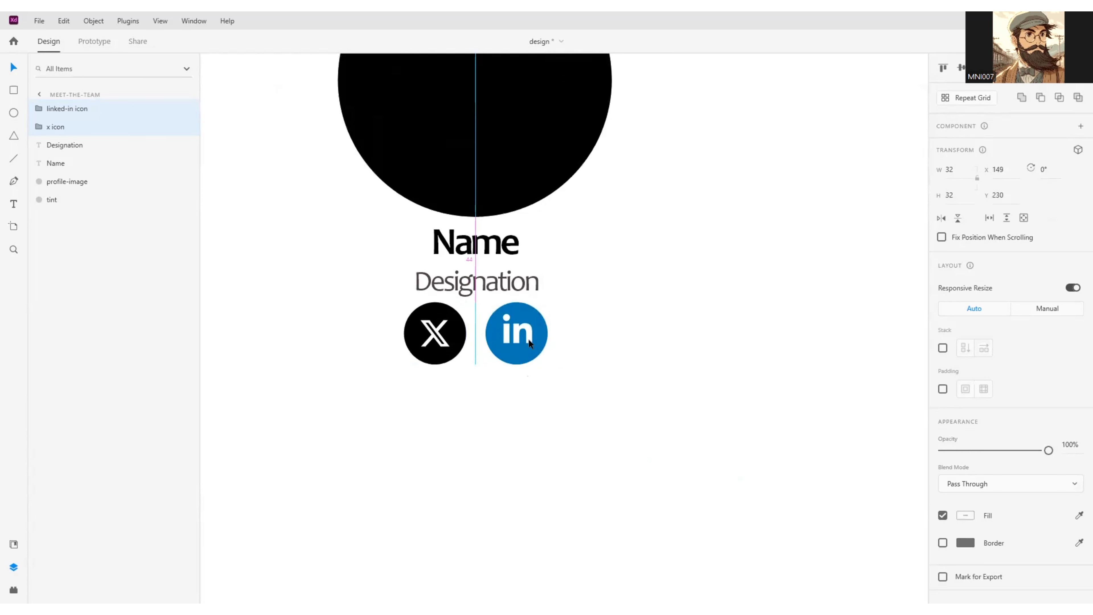
pyautogui.press('Down')
pyautogui.scroll(-3, 623, 361)
pyautogui.moveTo(634, 424); pyautogui.dragTo(635, 457)
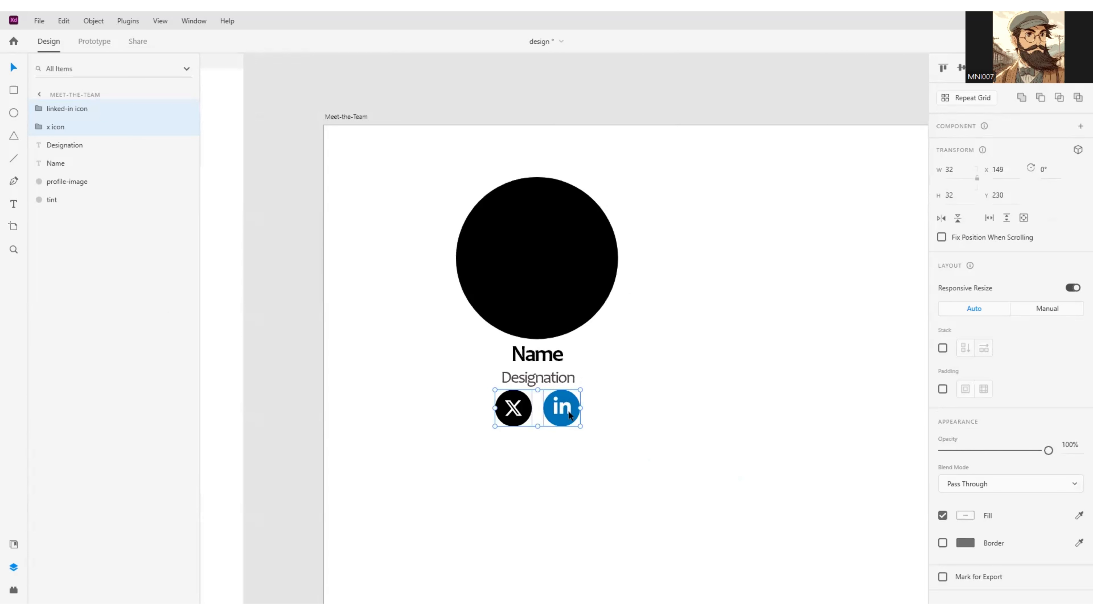
# Step: Align both social icons, Designation, Name and the profile-image circle on a common vertical centre line
pyautogui.keyDown('shift'); pyautogui.click(561, 345); pyautogui.keyUp('shift')
pyautogui.keyDown('shift'); pyautogui.click(550, 325); pyautogui.keyUp('shift')
pyautogui.keyDown('shift'); pyautogui.click(550, 276); pyautogui.keyUp('shift')
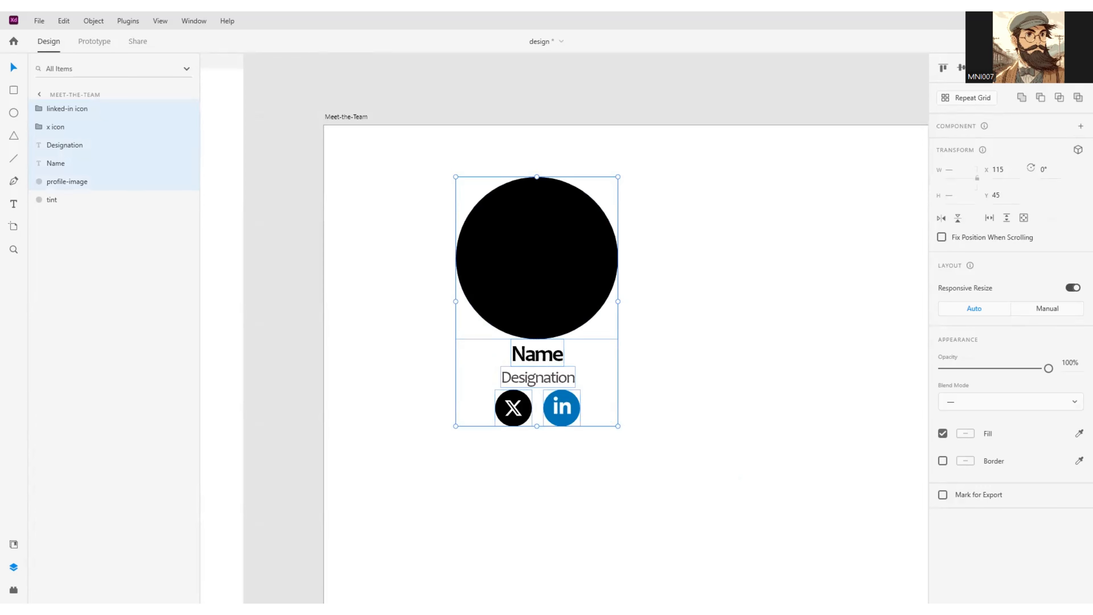
pyautogui.hotkey('shift', 'c')
pyautogui.click(602, 425)
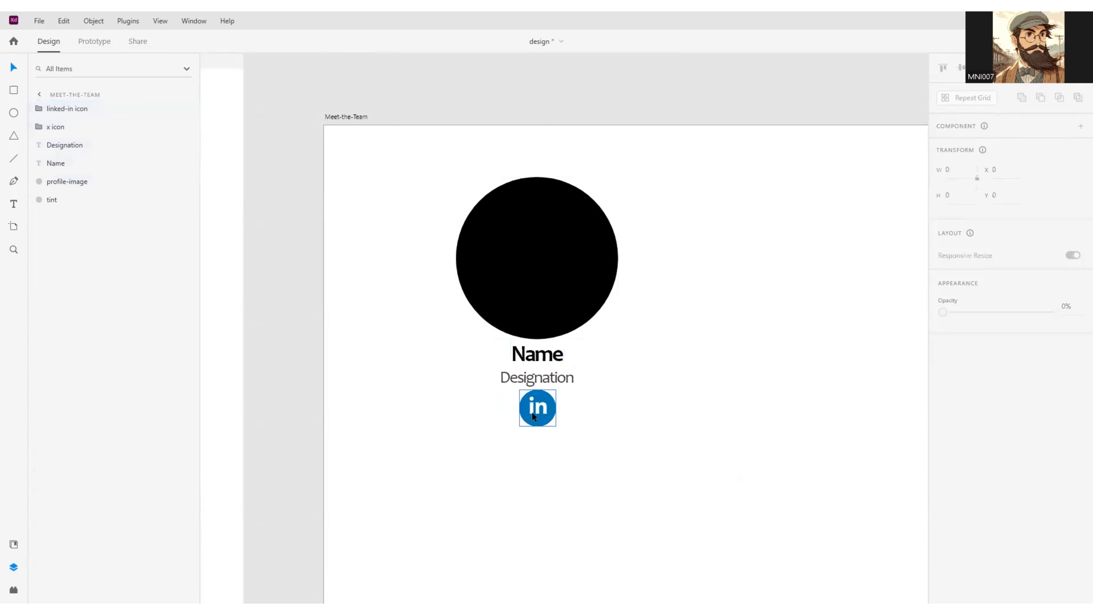
# Step: Separate the overlapping social icons side by side and centre the pair beneath Designation
pyautogui.moveTo(532, 412); pyautogui.dragTo(550, 398)
pyautogui.click(578, 406)
pyautogui.keyDown('shift'); pyautogui.click(523, 403); pyautogui.keyUp('shift')
pyautogui.click(624, 402)
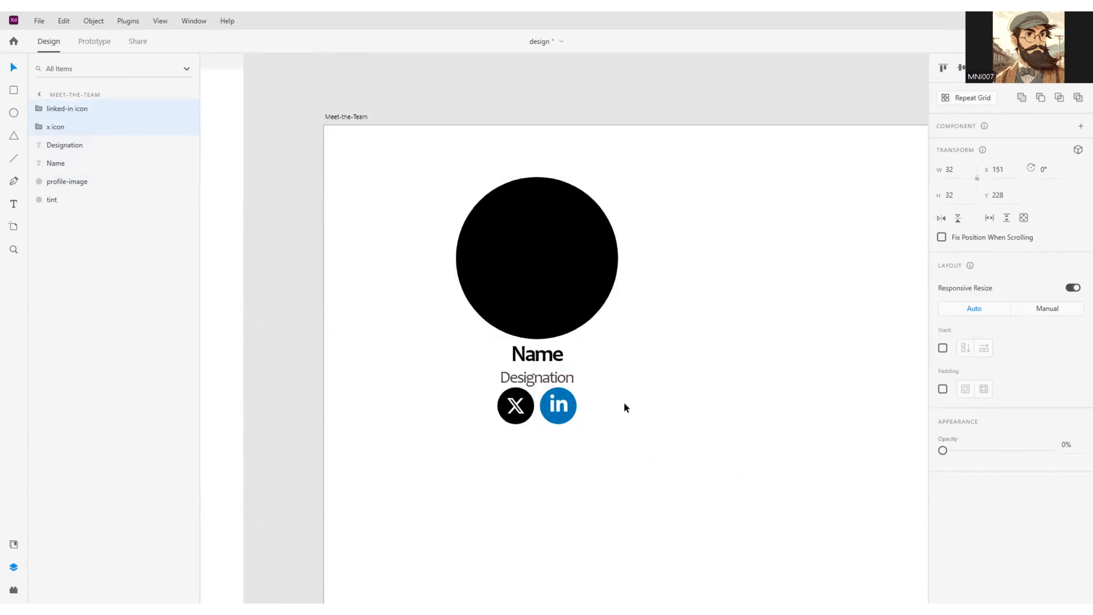
# Step: Move the profile-image and tint layers above the icon and text layers, keeping profile-image on top
pyautogui.scroll(-2, 624, 402)
pyautogui.moveTo(644, 388); pyautogui.dragTo(559, 421)
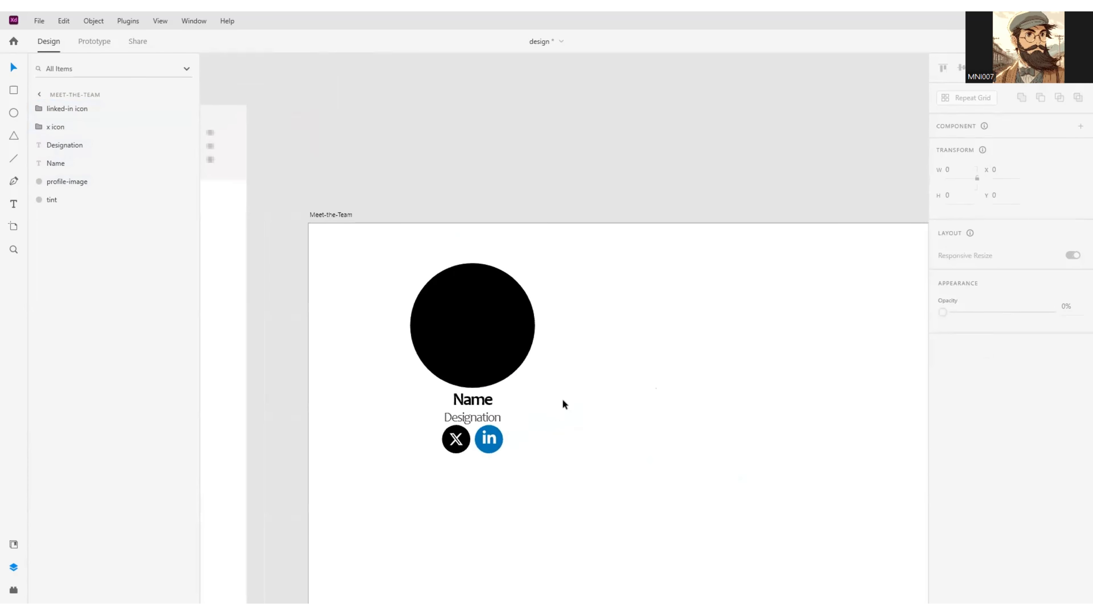
pyautogui.click(519, 328)
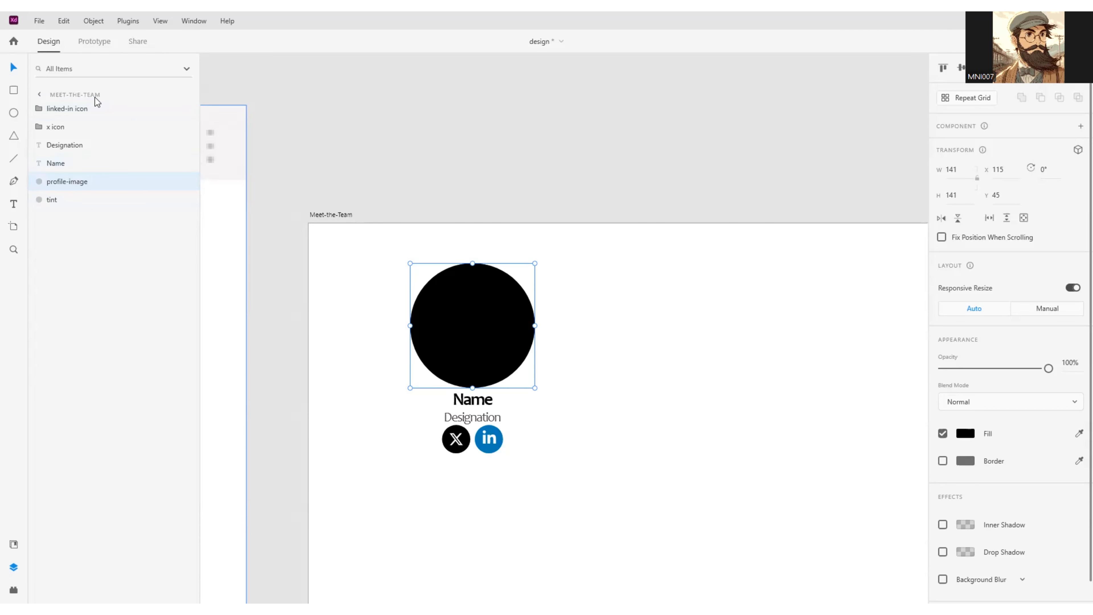
pyautogui.moveTo(95, 97); pyautogui.dragTo(85, 113)
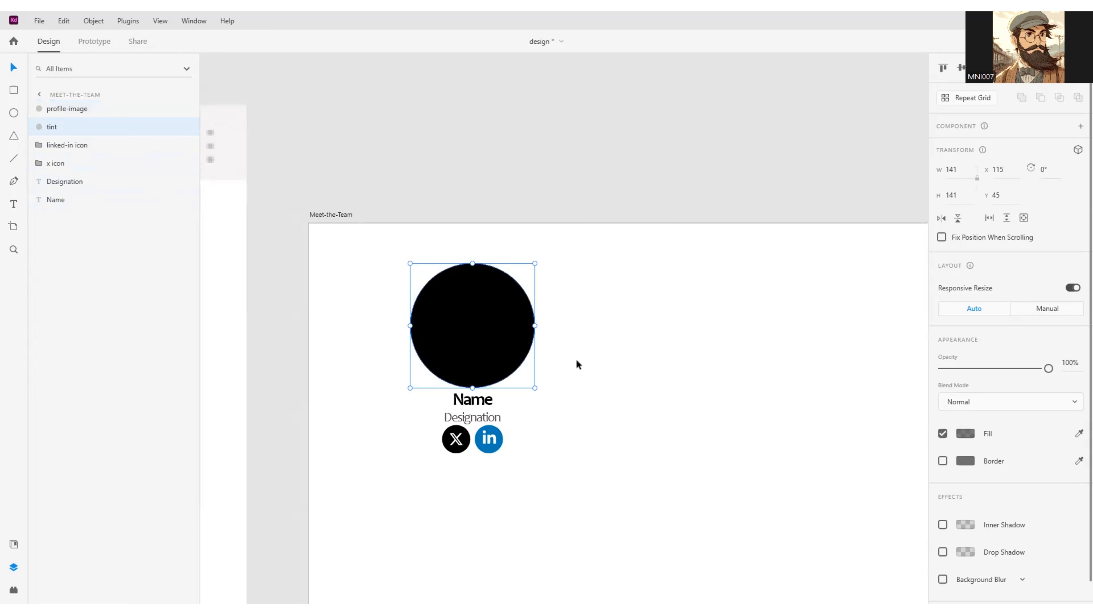
pyautogui.click(636, 375)
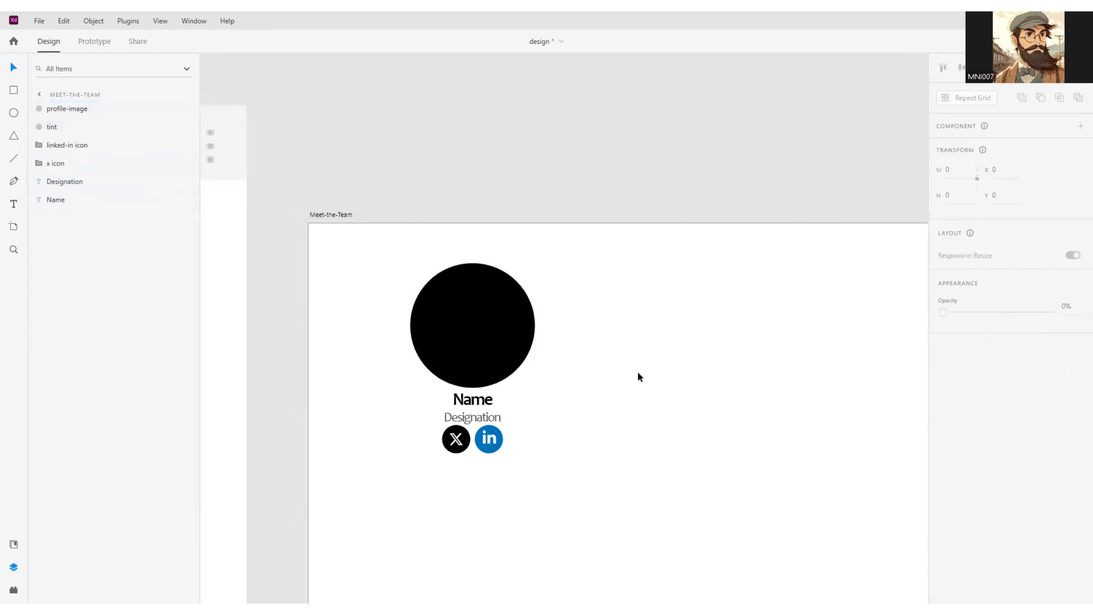
# Step: Draw a circle about 20 by 20 inside the profile-image circle near its lower edge and fill it with black
pyautogui.click(508, 341)
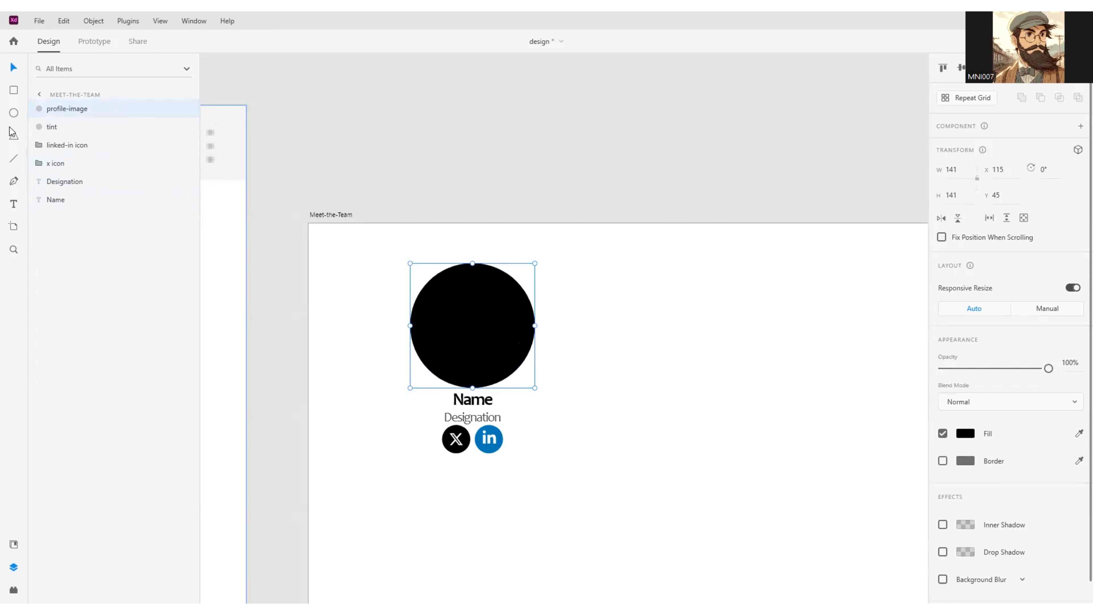
pyautogui.click(14, 113)
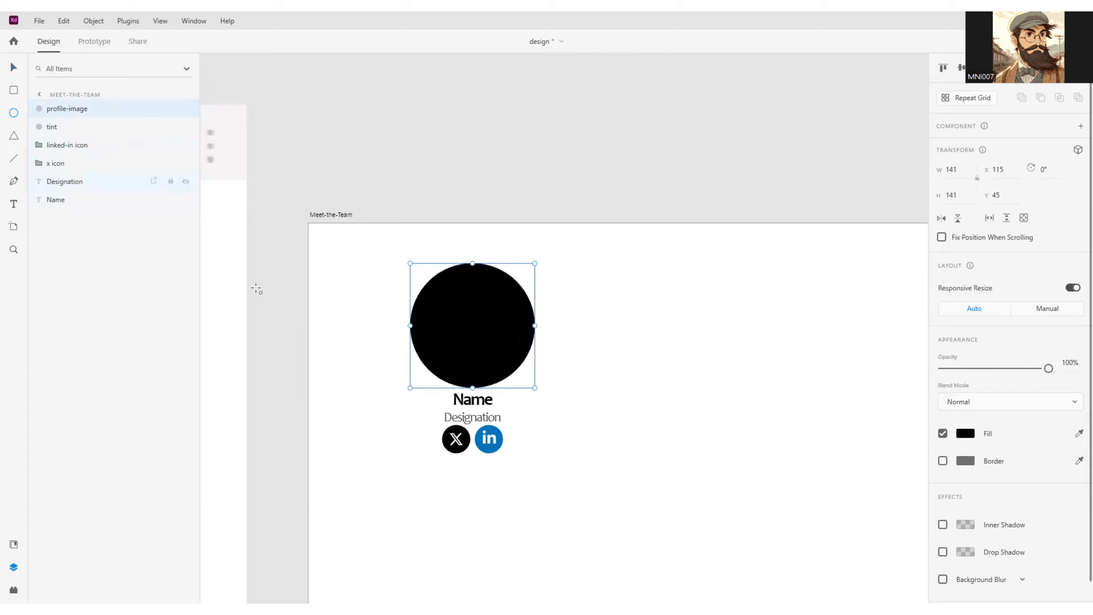
pyautogui.scroll(4, 488, 367)
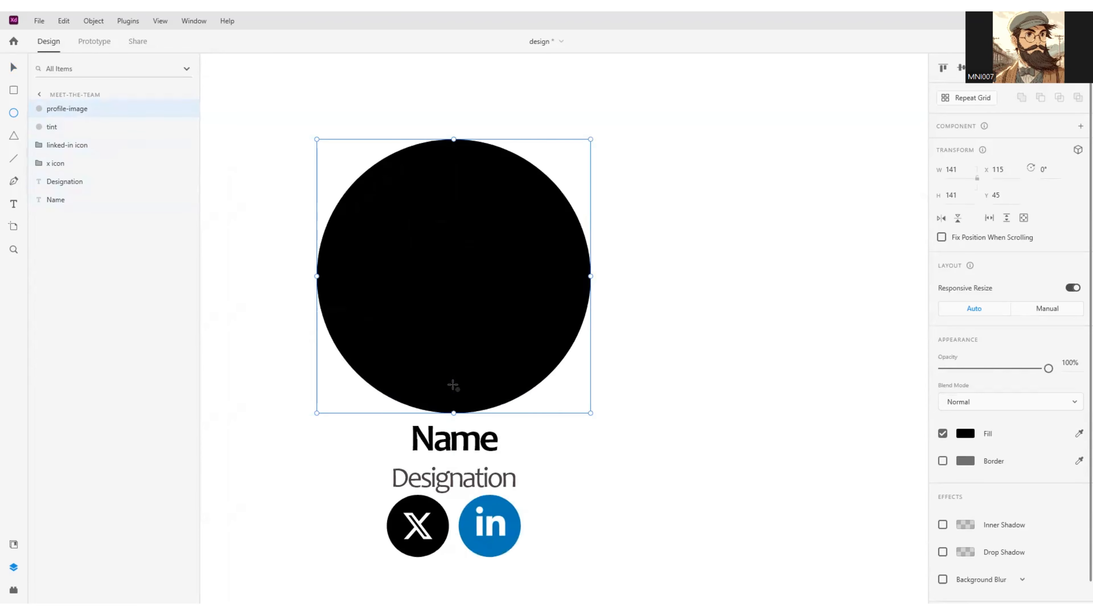
pyautogui.moveTo(452, 383); pyautogui.dragTo(474, 422)
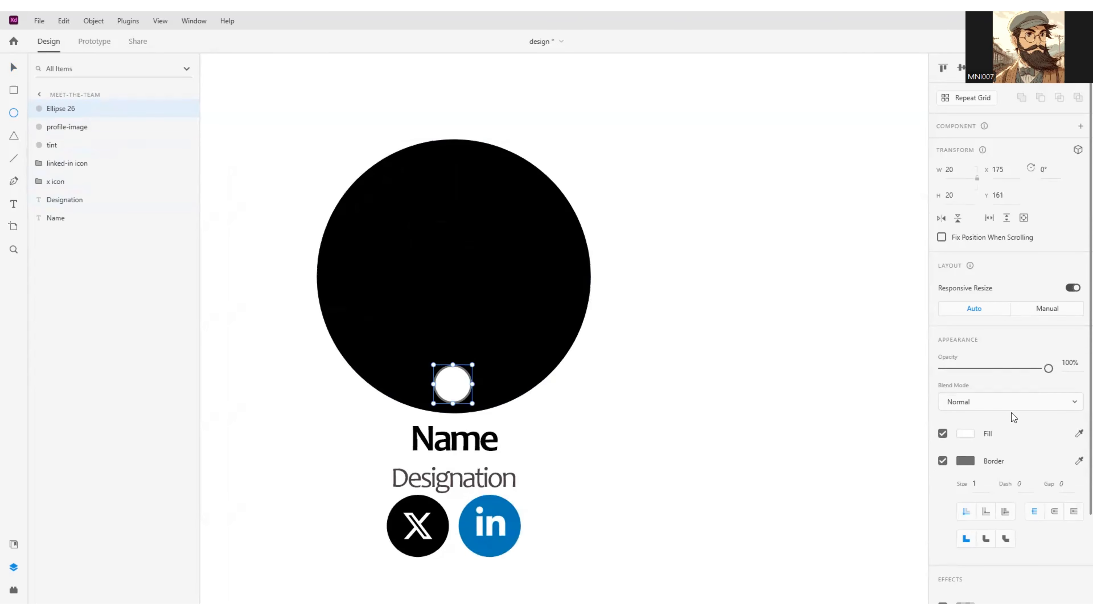
pyautogui.click(967, 431)
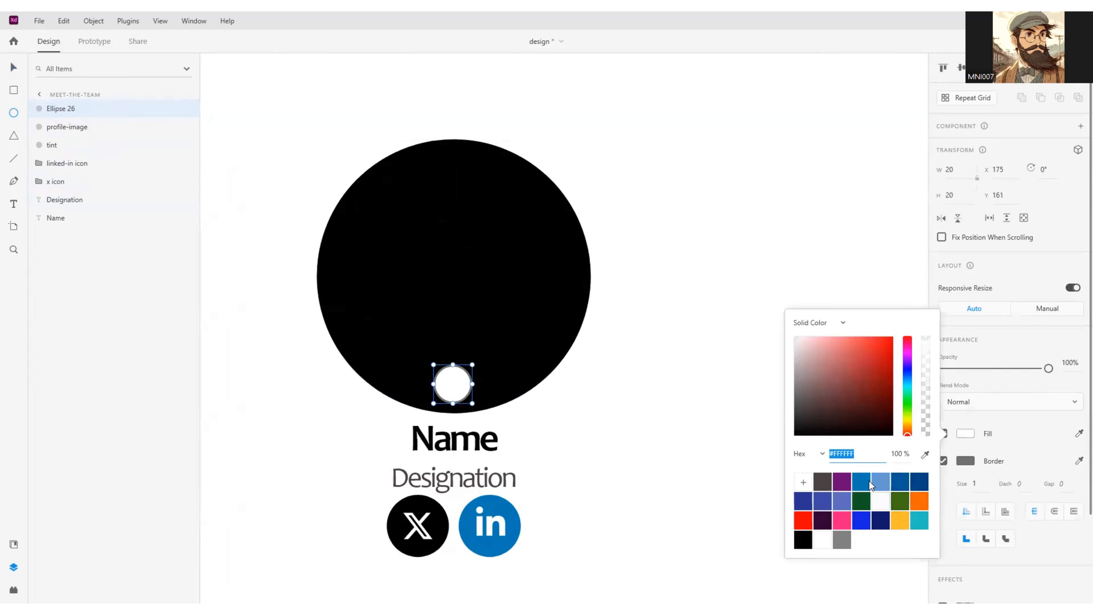
pyautogui.click(802, 540)
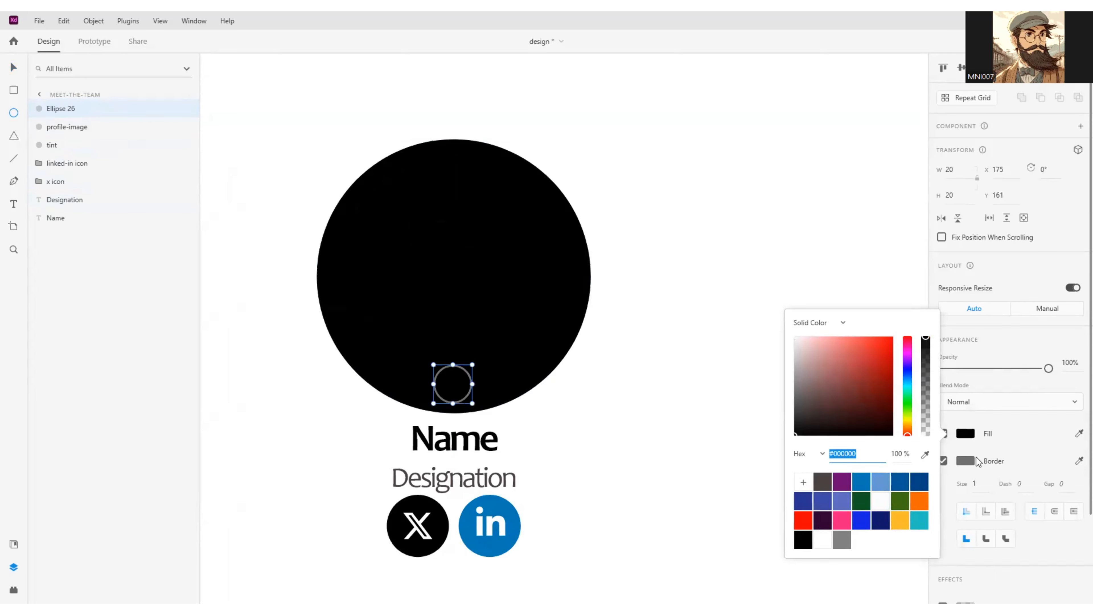
# Step: Lower the opacity of the small circle's black fill and set its border colour to white
pyautogui.click(901, 453)
pyautogui.write('5')
pyautogui.click(1036, 432)
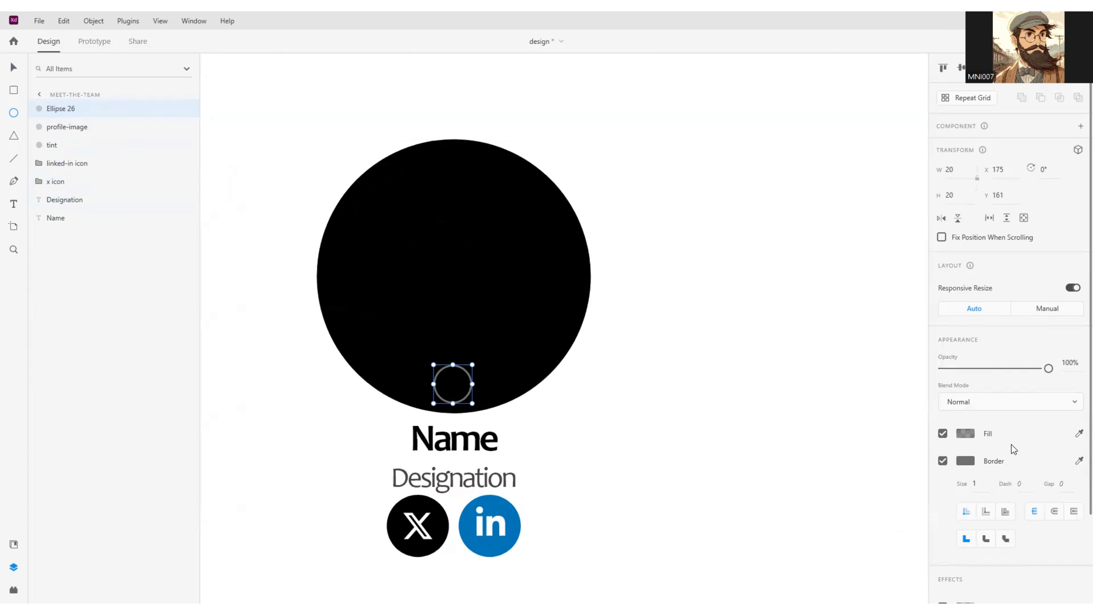
pyautogui.scroll(-3, 998, 431)
pyautogui.click(966, 378)
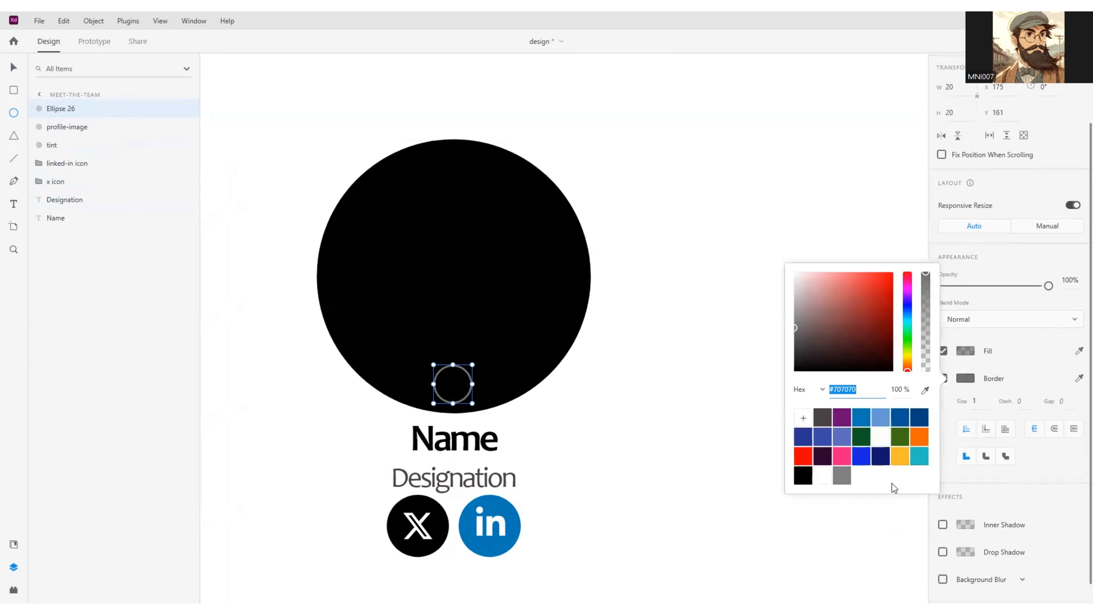
pyautogui.click(828, 477)
pyautogui.click(1038, 356)
# Step: Add a drop shadow to the small circle with X 0, Y 0, blur 20 and black at 100% opacity
pyautogui.scroll(-1, 1020, 515)
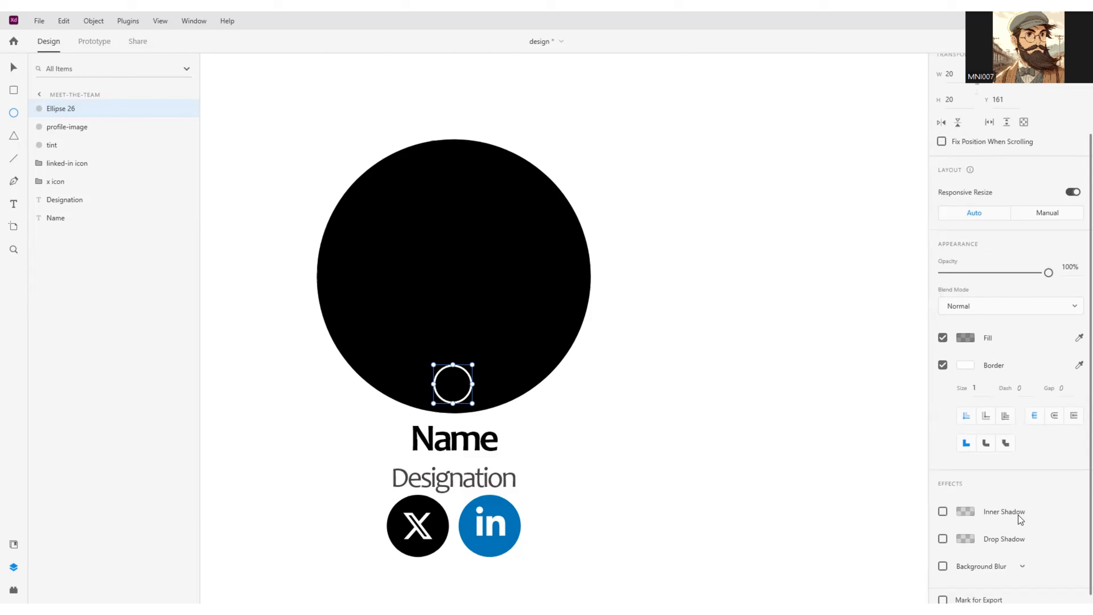
pyautogui.click(942, 529)
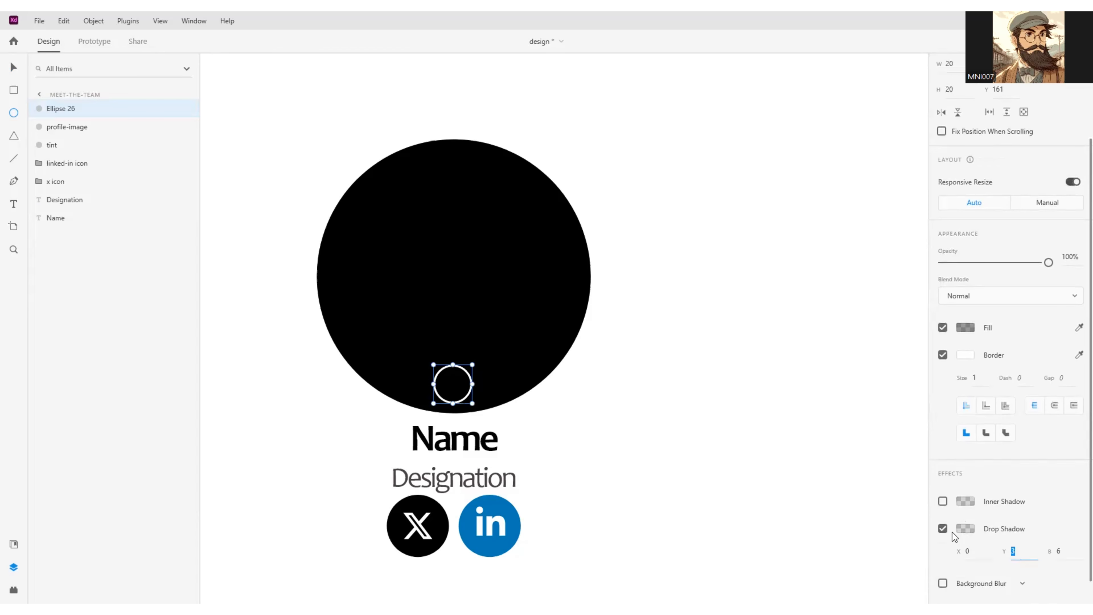
pyautogui.write('0')
pyautogui.press('Tab')
pyautogui.write('10')
pyautogui.press('BackSpace')
pyautogui.write('0')
pyautogui.click(962, 531)
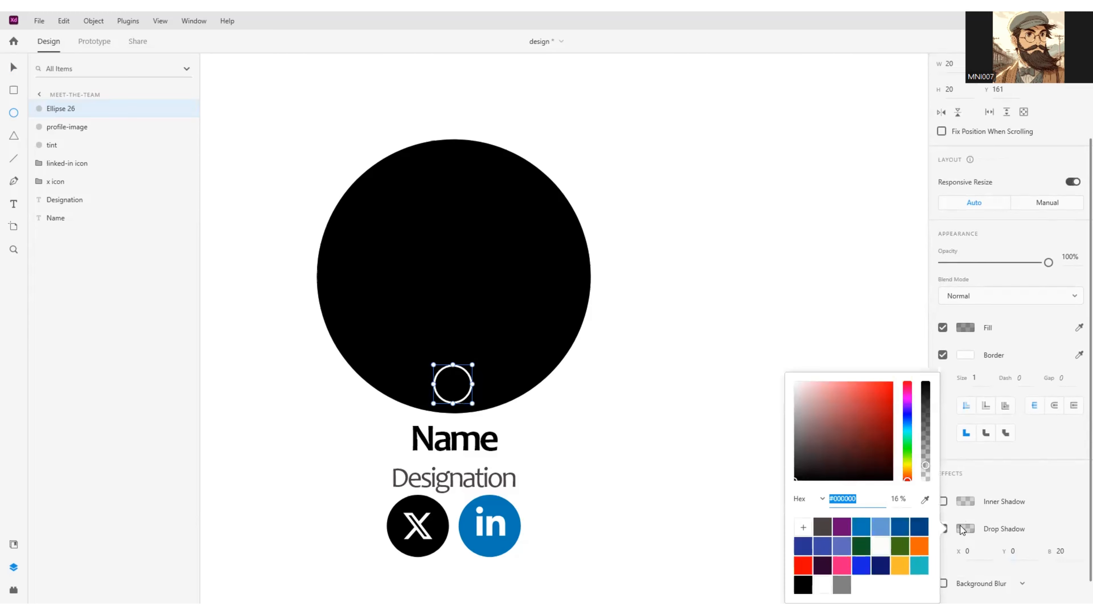
pyautogui.moveTo(929, 454); pyautogui.dragTo(929, 383)
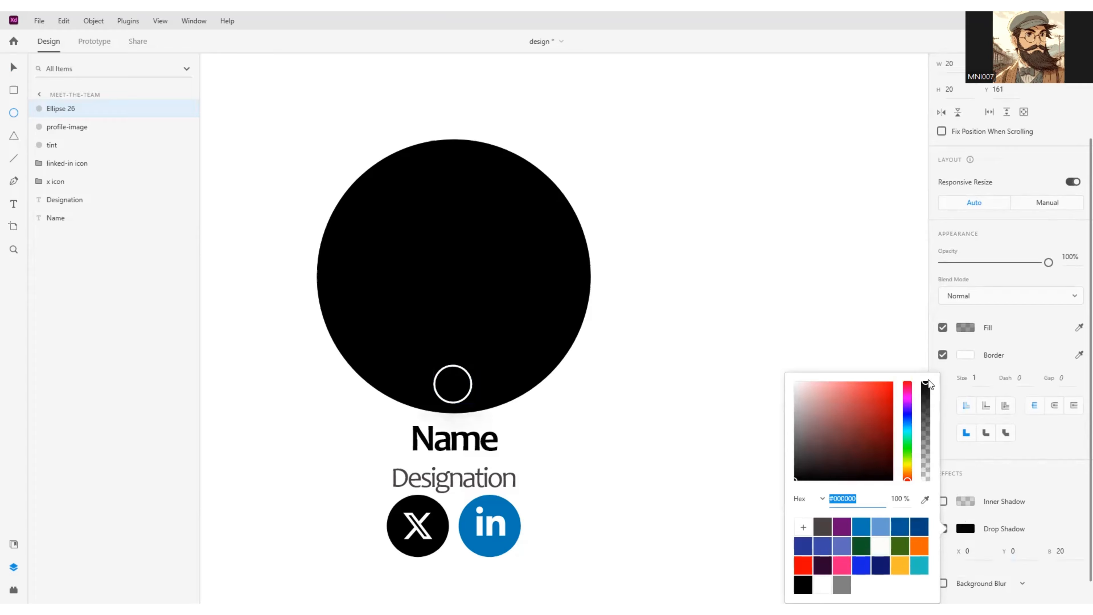
pyautogui.click(1067, 488)
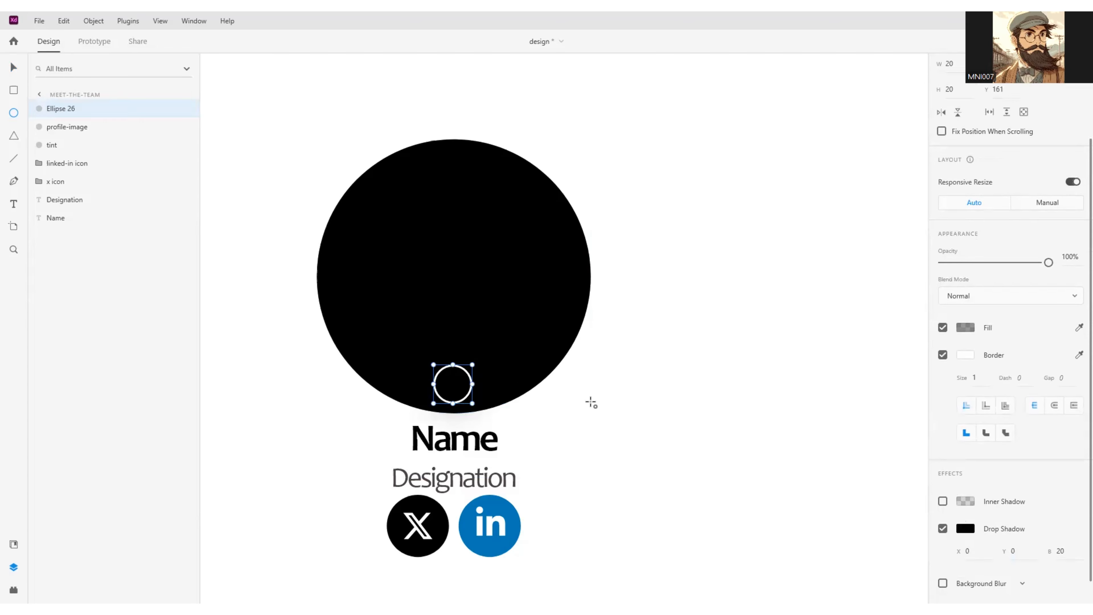
# Step: Add a "+" text inside the small circle and enlarge it to size 18
pyautogui.click(13, 68)
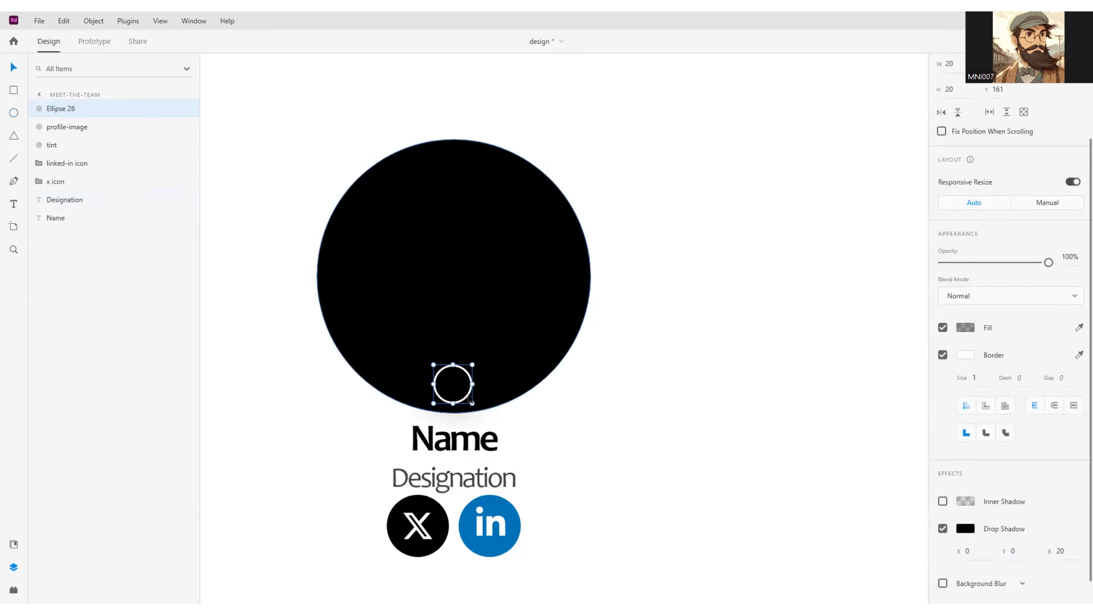
pyautogui.scroll(2, 471, 385)
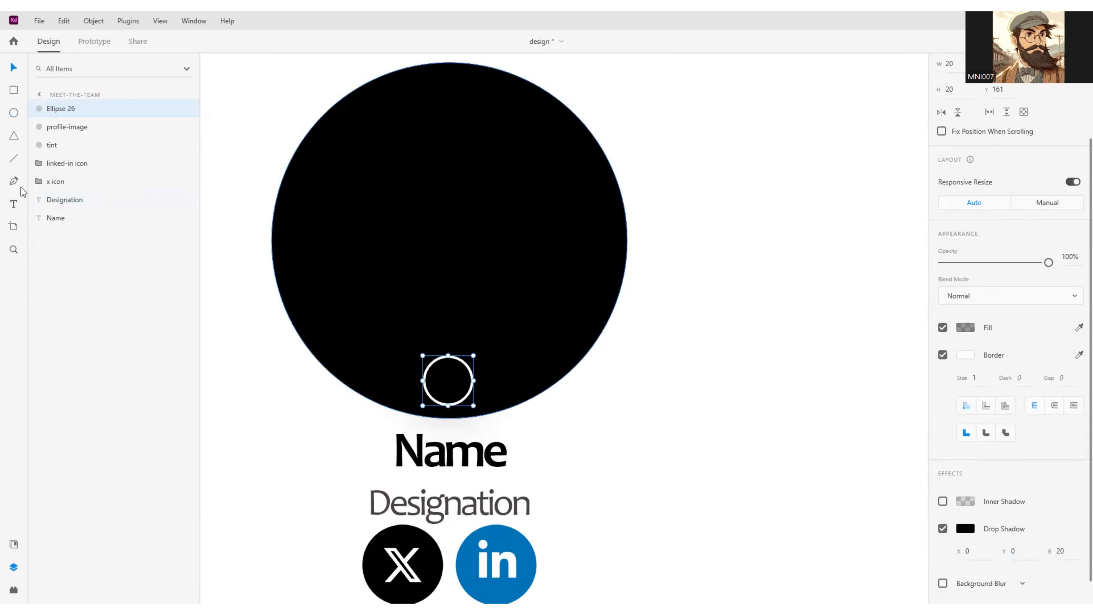
pyautogui.click(15, 205)
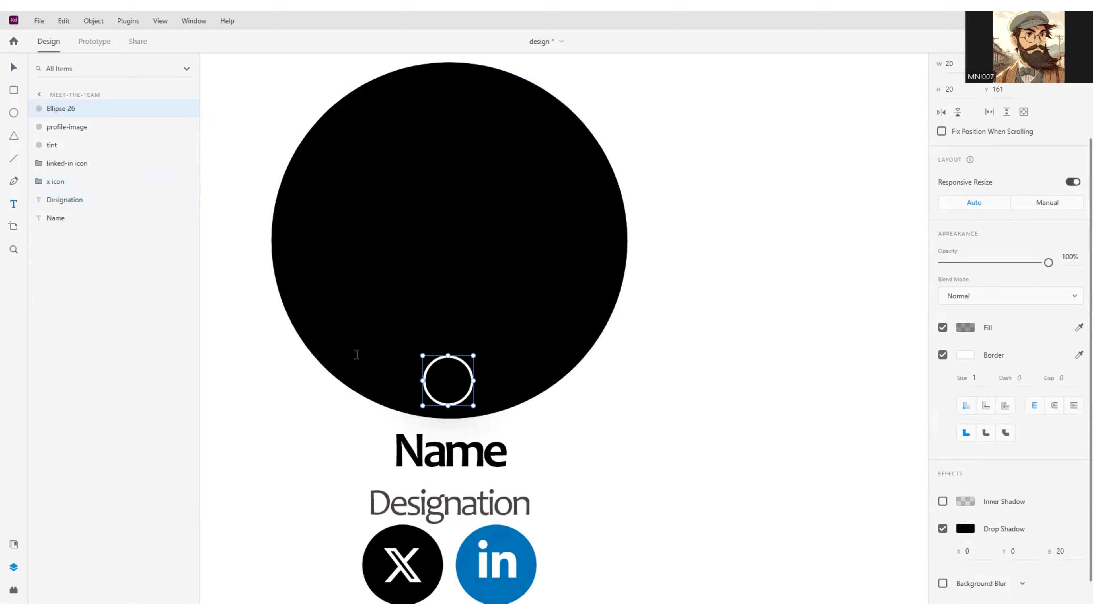
pyautogui.click(445, 389)
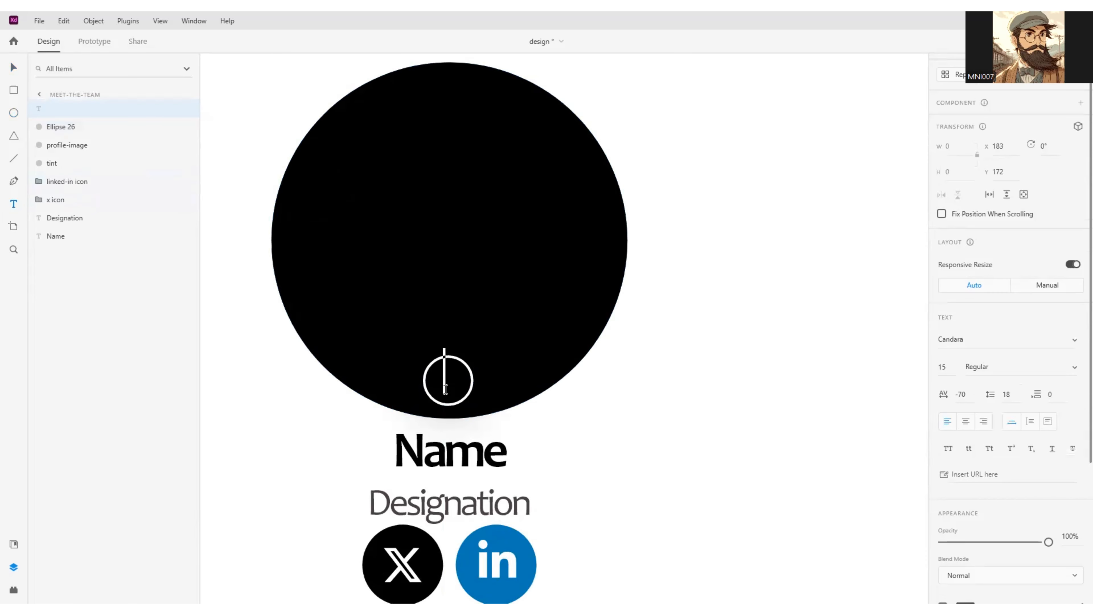
pyautogui.write('+')
pyautogui.press('Escape')
pyautogui.moveTo(454, 393); pyautogui.dragTo(455, 403)
# Step: Set the plus sign's font weight to Light and move it to the middle of the small circle
pyautogui.click(1073, 367)
pyautogui.click(980, 328)
pyautogui.click(50, 113)
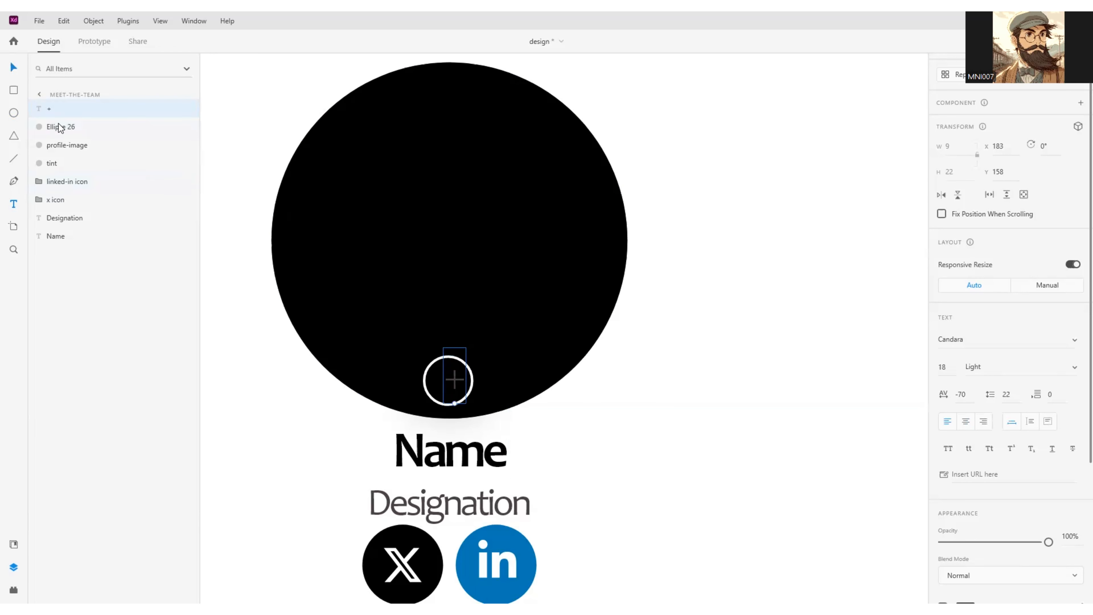
pyautogui.moveTo(450, 385); pyautogui.dragTo(445, 385)
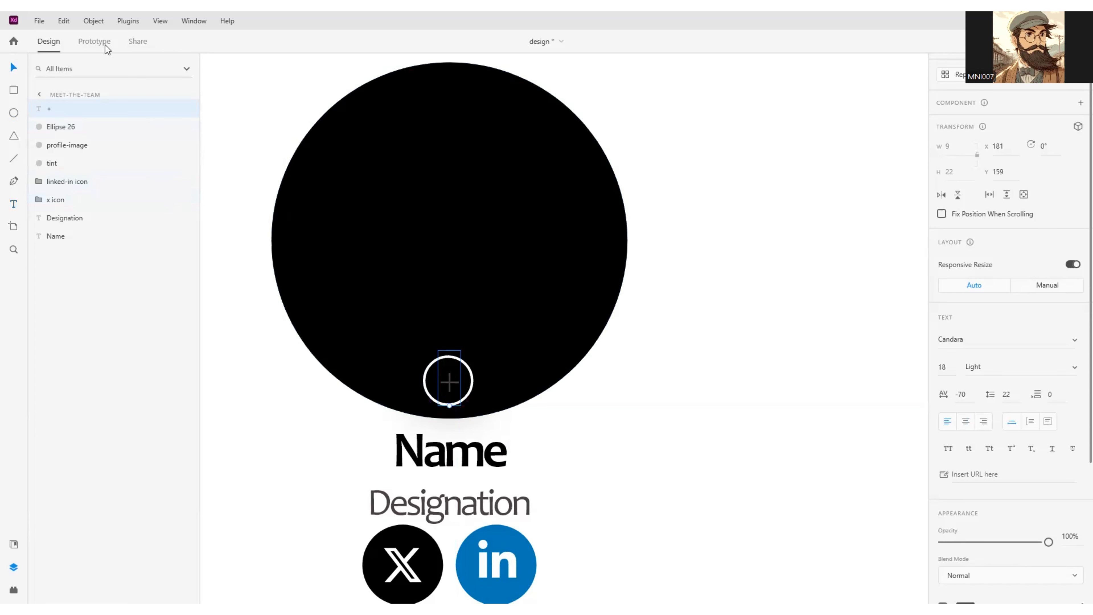
# Step: Convert the plus sign text to a path and rotate it 45° to form a cross
pyautogui.click(68, 22)
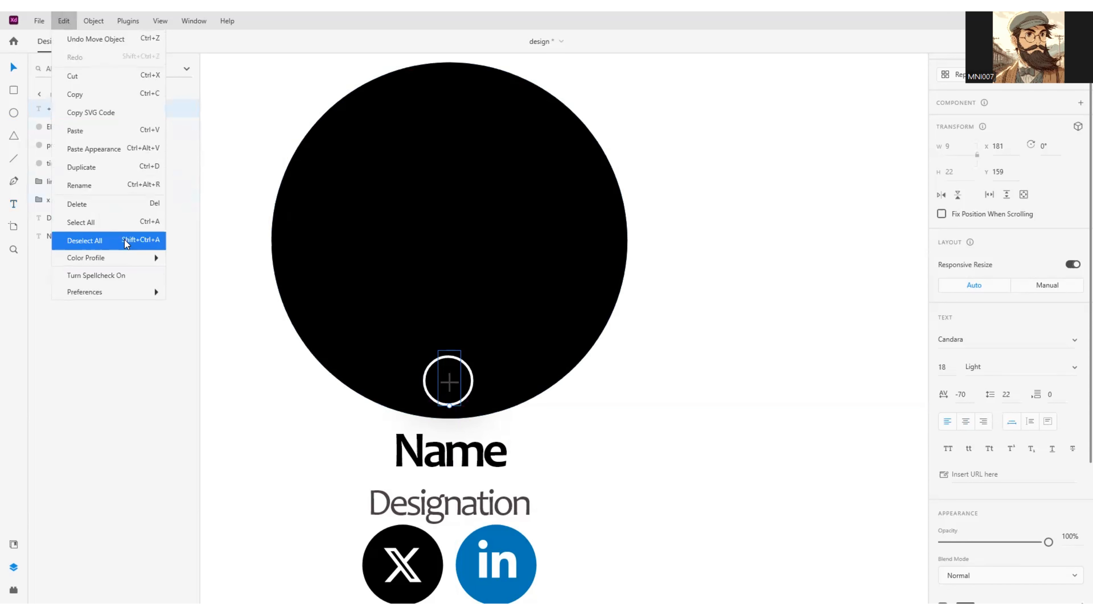
pyautogui.moveTo(90, 20)
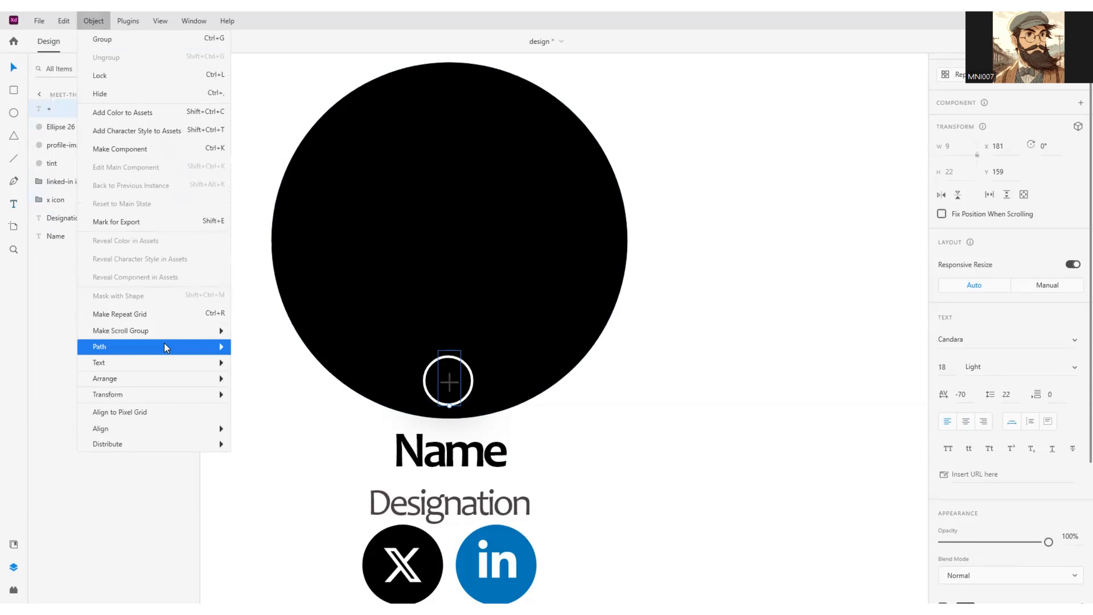
pyautogui.moveTo(167, 346)
pyautogui.click(259, 407)
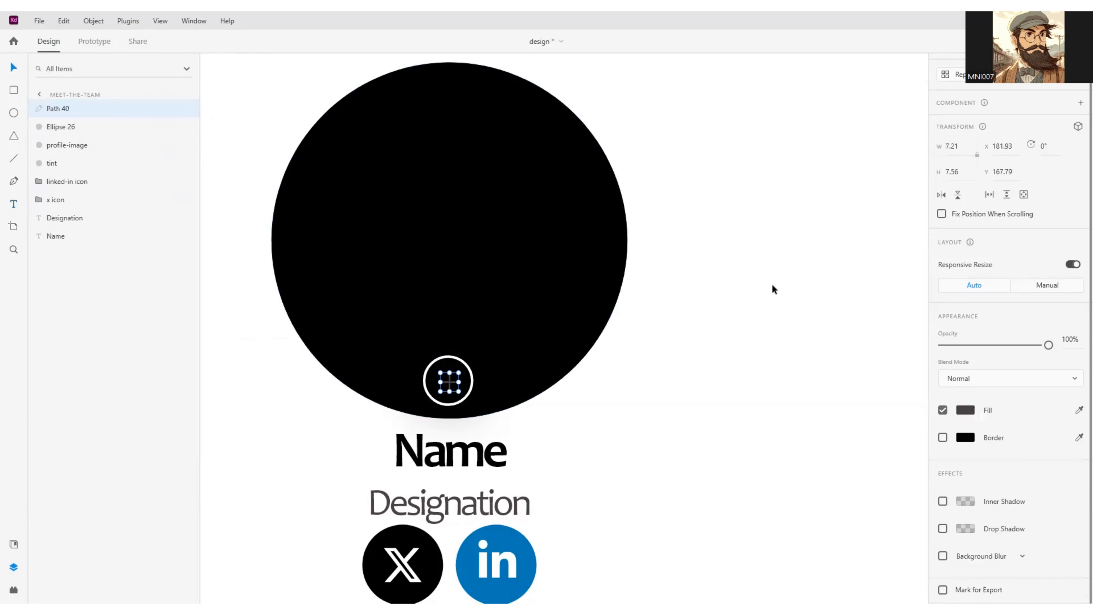
pyautogui.click(1030, 145)
pyautogui.write('45')
pyautogui.press('Return')
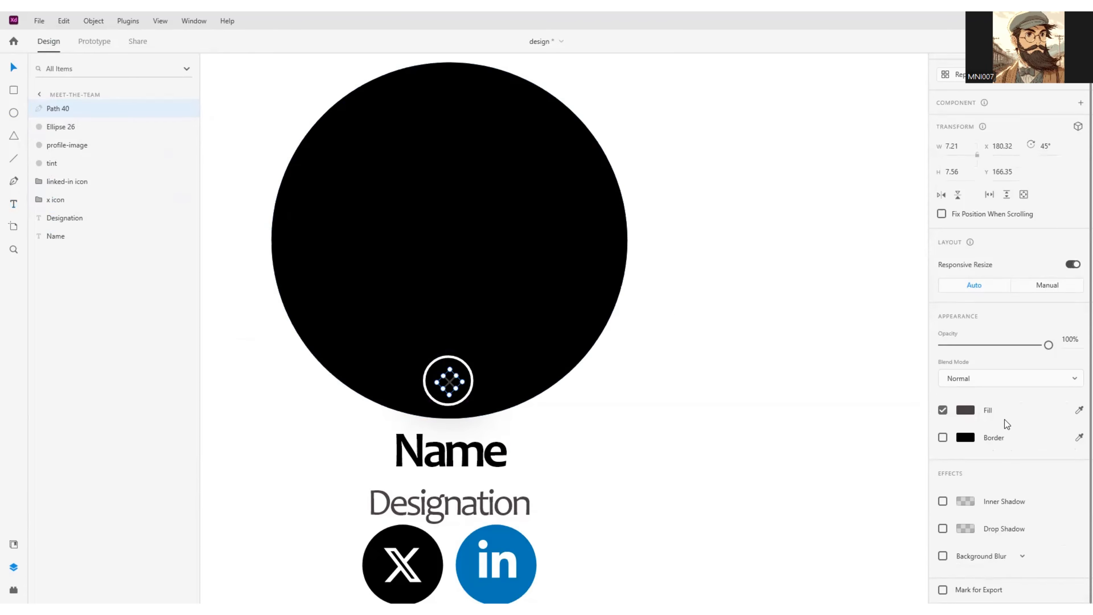
# Step: Fill the cross with white and enlarge it to about 9.3 by 9.7 within the small circle
pyautogui.click(971, 411)
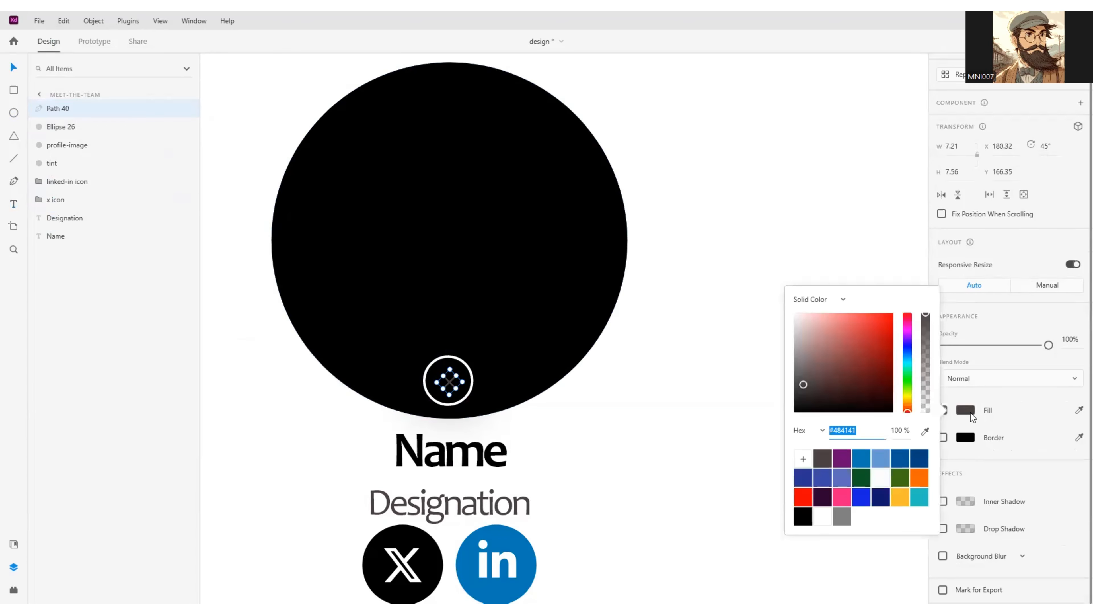
pyautogui.click(823, 516)
pyautogui.scroll(3, 400, 404)
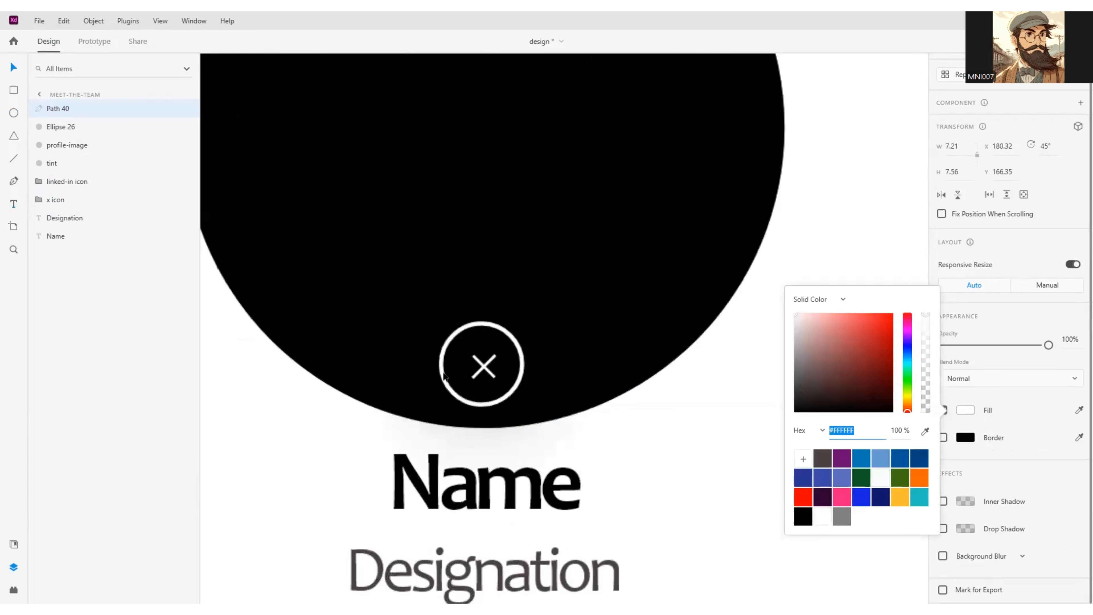
pyautogui.moveTo(485, 369); pyautogui.dragTo(520, 375)
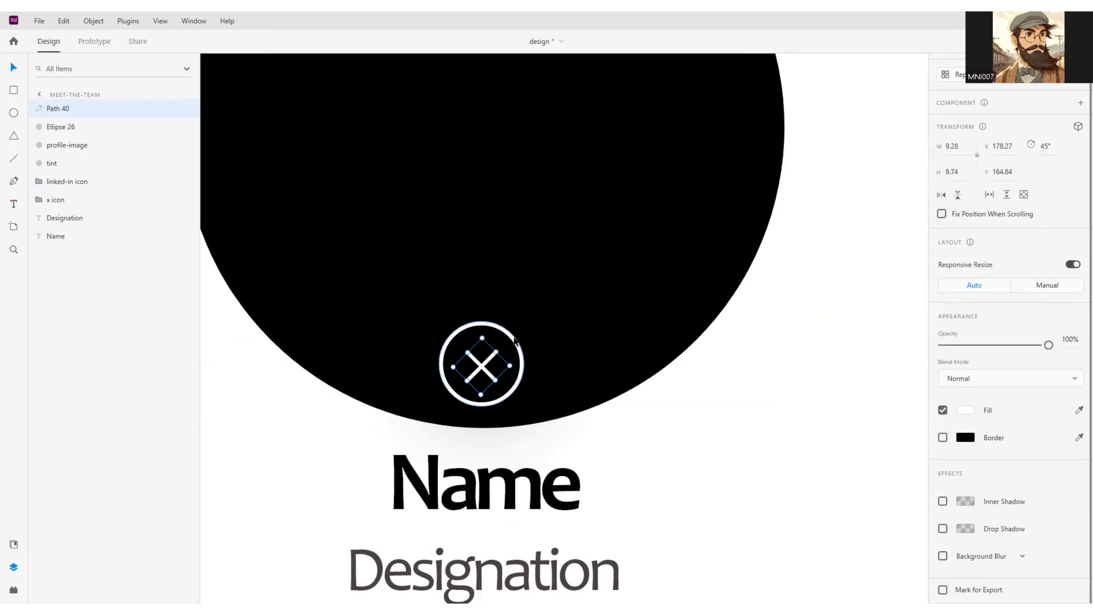
# Step: Align the cross and the small circle on a common centre
pyautogui.keyDown('shift'); pyautogui.click(512, 338); pyautogui.keyUp('shift')
pyautogui.scroll(1, 1031, 116)
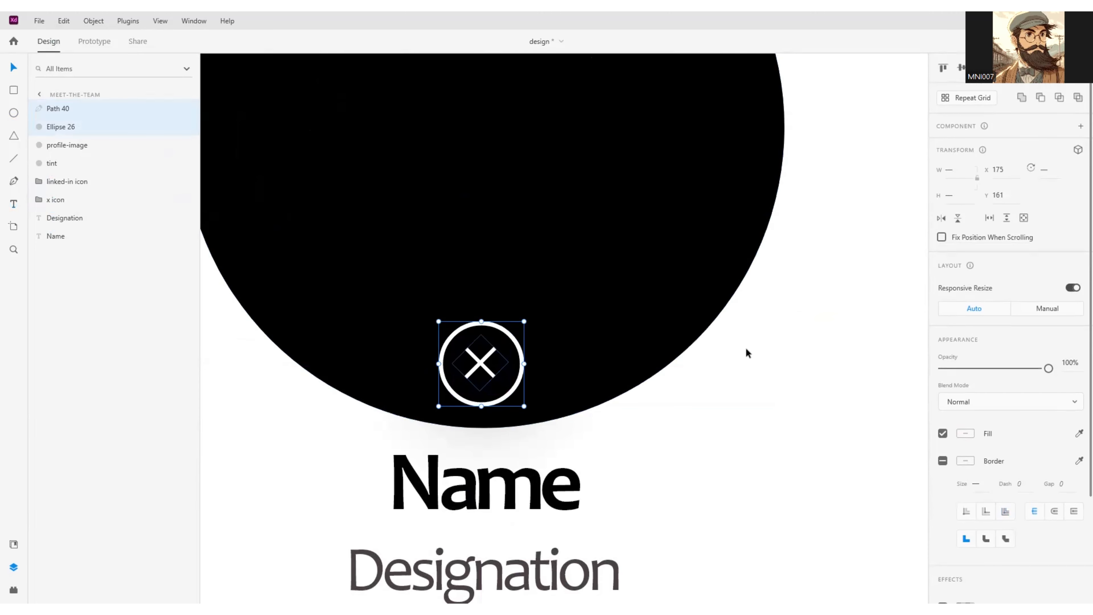
pyautogui.click(722, 403)
# Step: Group the cross path with the small circle
pyautogui.scroll(-3, 722, 405)
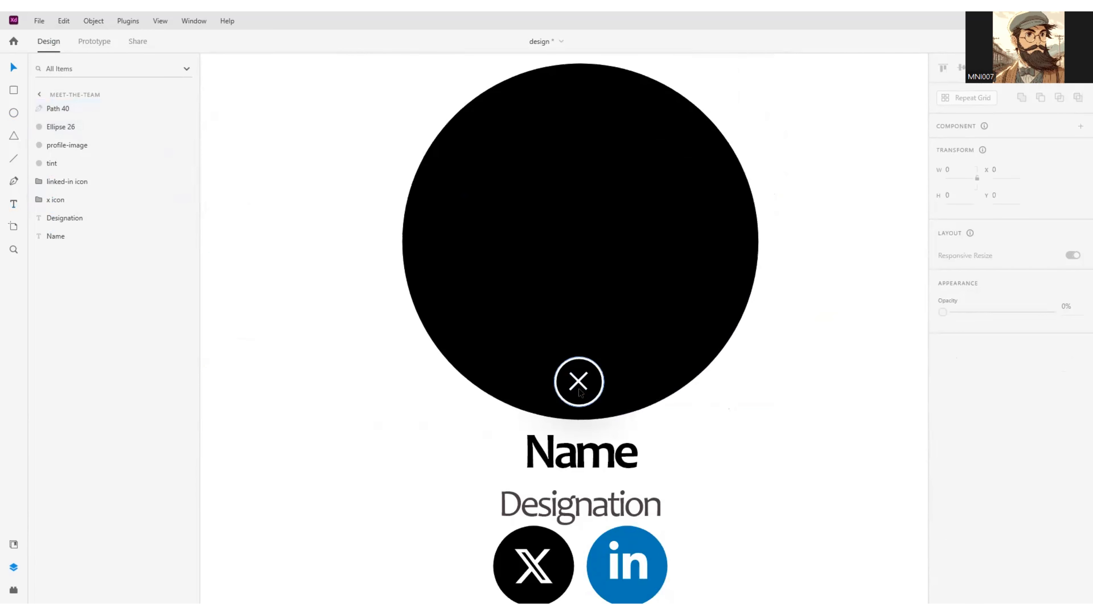
pyautogui.doubleClick(583, 389)
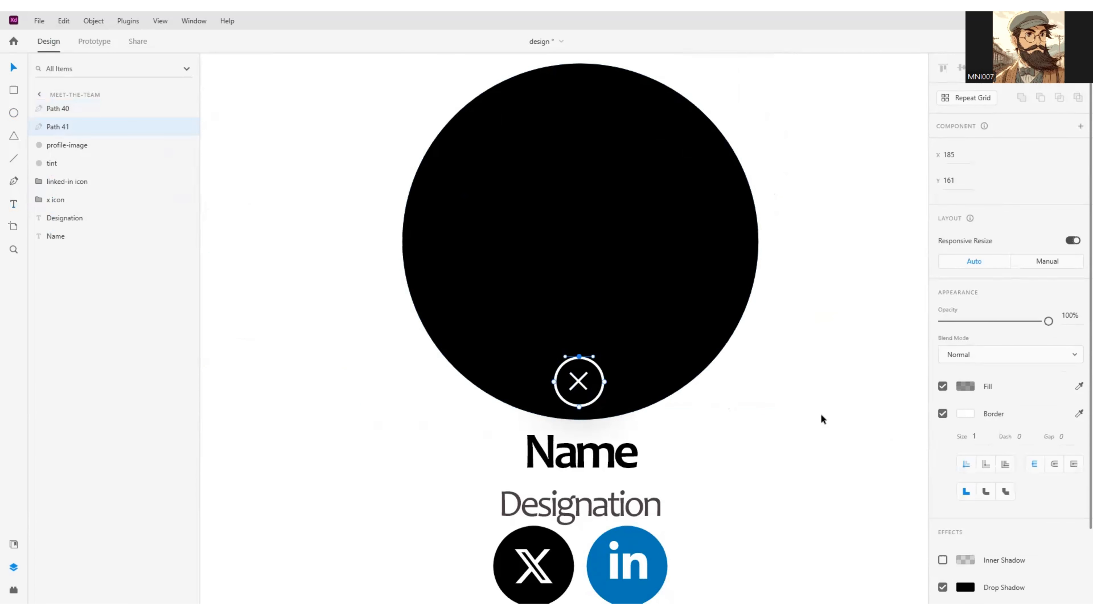
pyautogui.click(590, 377)
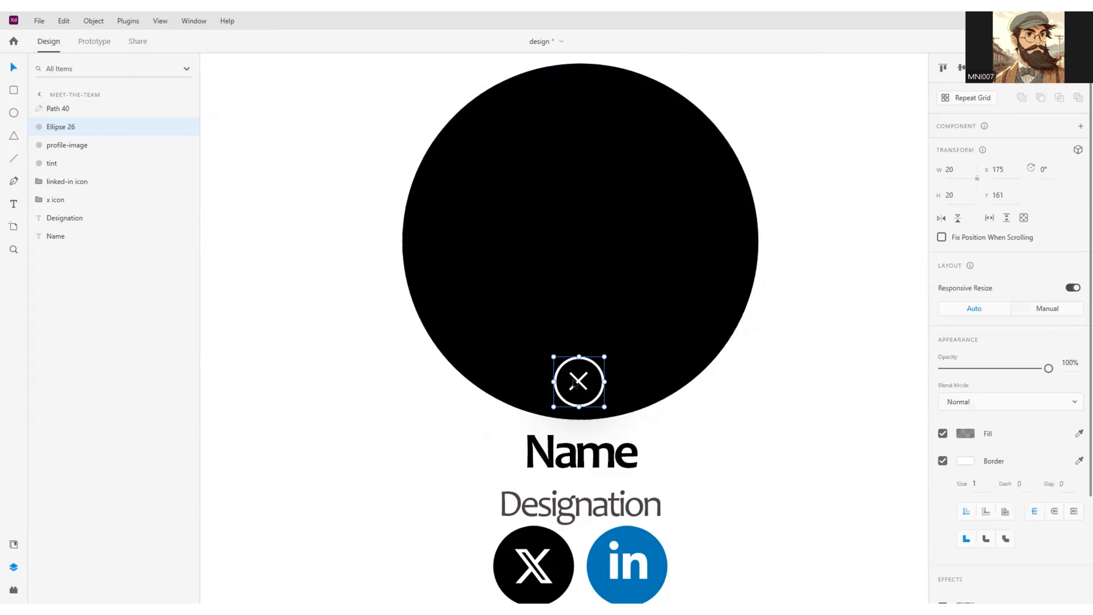
pyautogui.keyDown('shift'); pyautogui.click(604, 381); pyautogui.keyUp('shift')
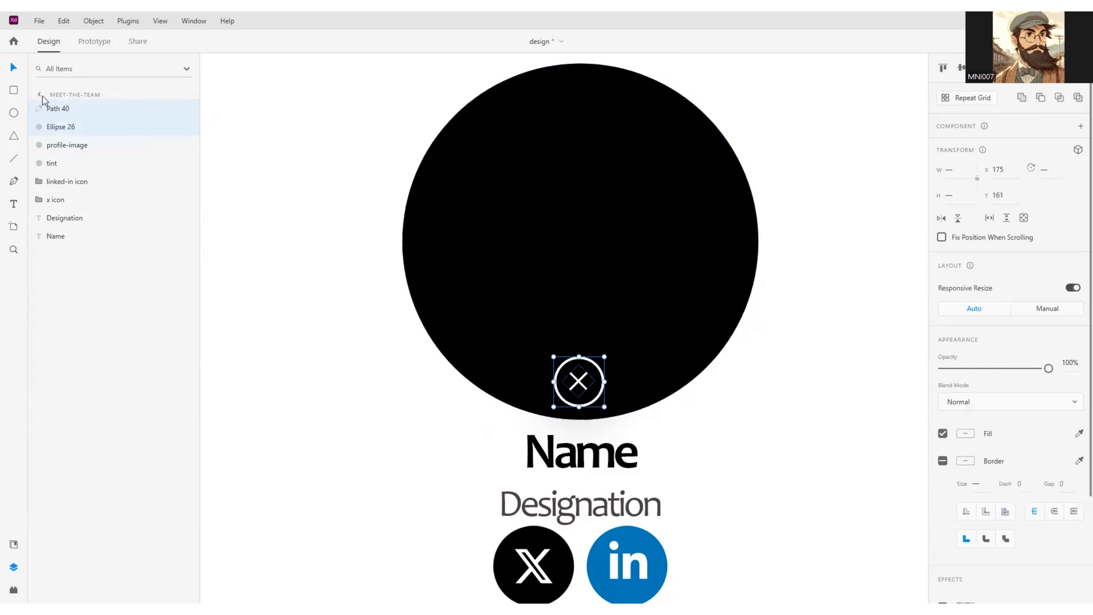
pyautogui.rightClick(65, 116)
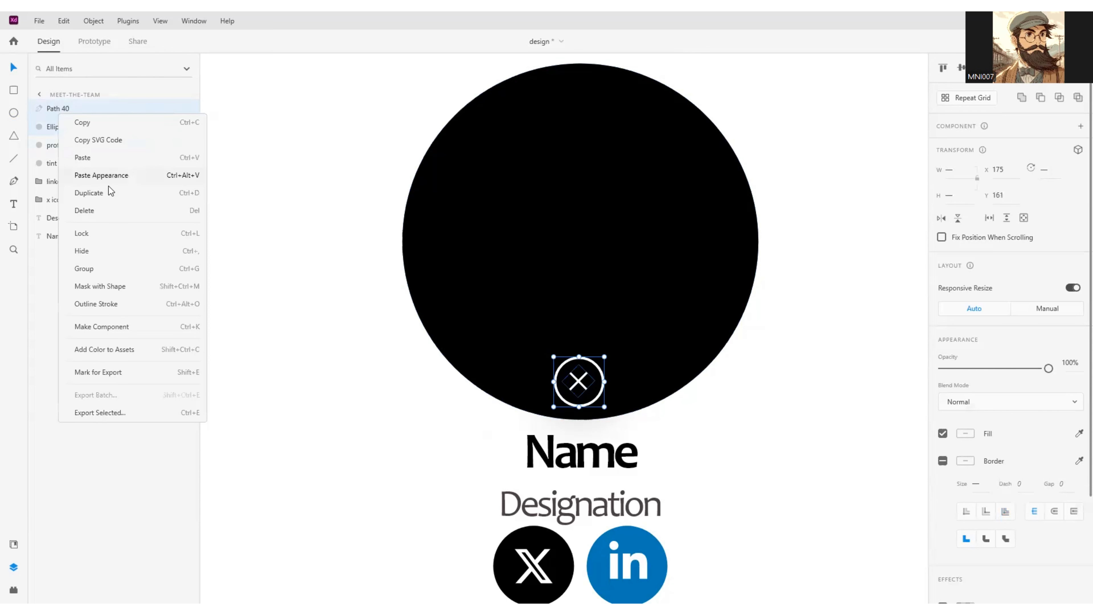
pyautogui.click(109, 268)
# Step: Rename the group of cross and circle as "close-button"
pyautogui.rightClick(84, 116)
pyautogui.click(124, 227)
pyautogui.write('clopse')
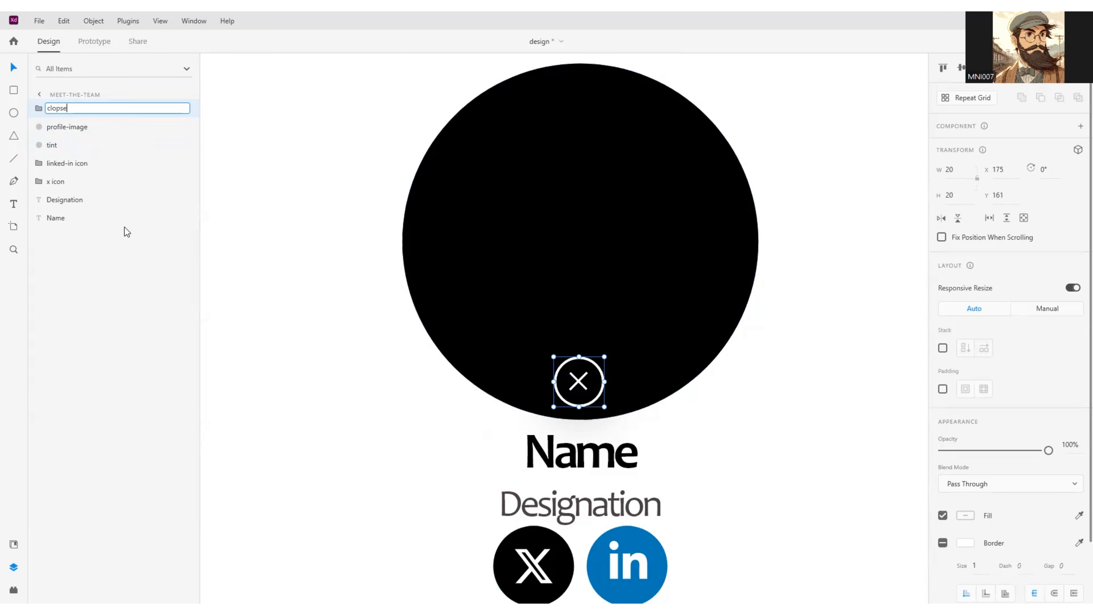
pyautogui.press('BackSpace')
pyautogui.press('BackSpace')
pyautogui.press('BackSpace')
pyautogui.write('se-button')
pyautogui.click(320, 340)
# Step: Align the close-button group horizontally with the centre of the profile-image circle
pyautogui.scroll(-5, 320, 342)
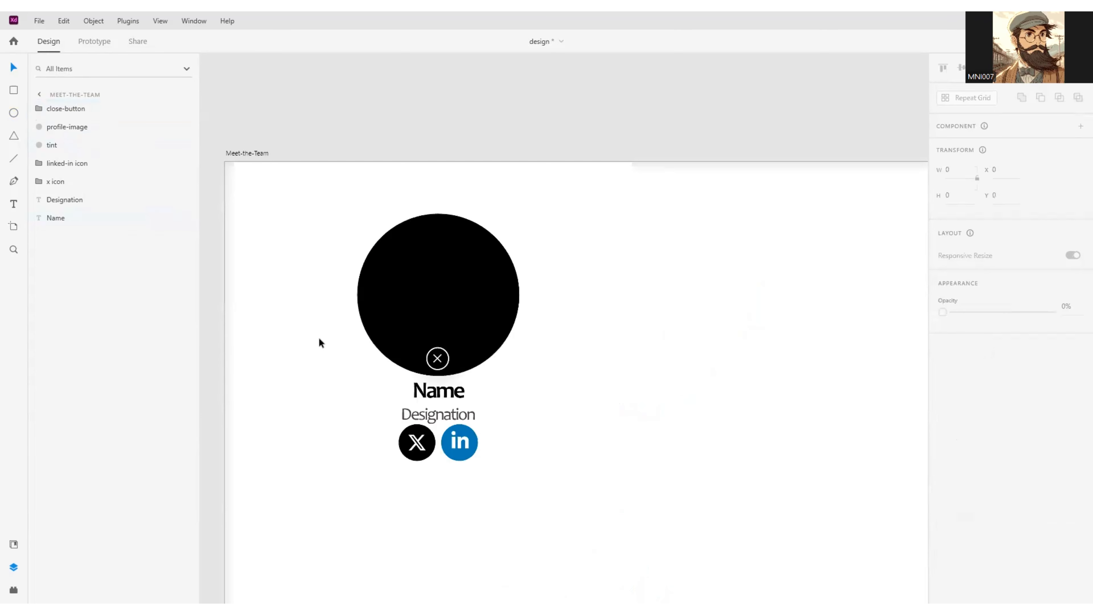
pyautogui.click(438, 357)
pyautogui.keyDown('shift'); pyautogui.click(510, 276); pyautogui.keyUp('shift')
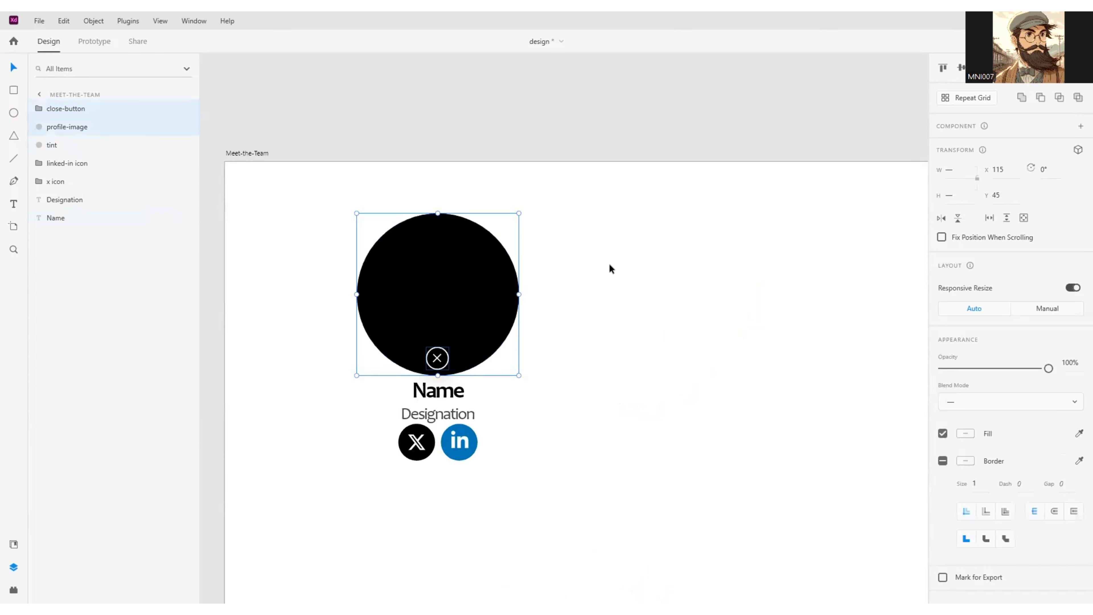
pyautogui.click(1041, 67)
pyautogui.click(627, 315)
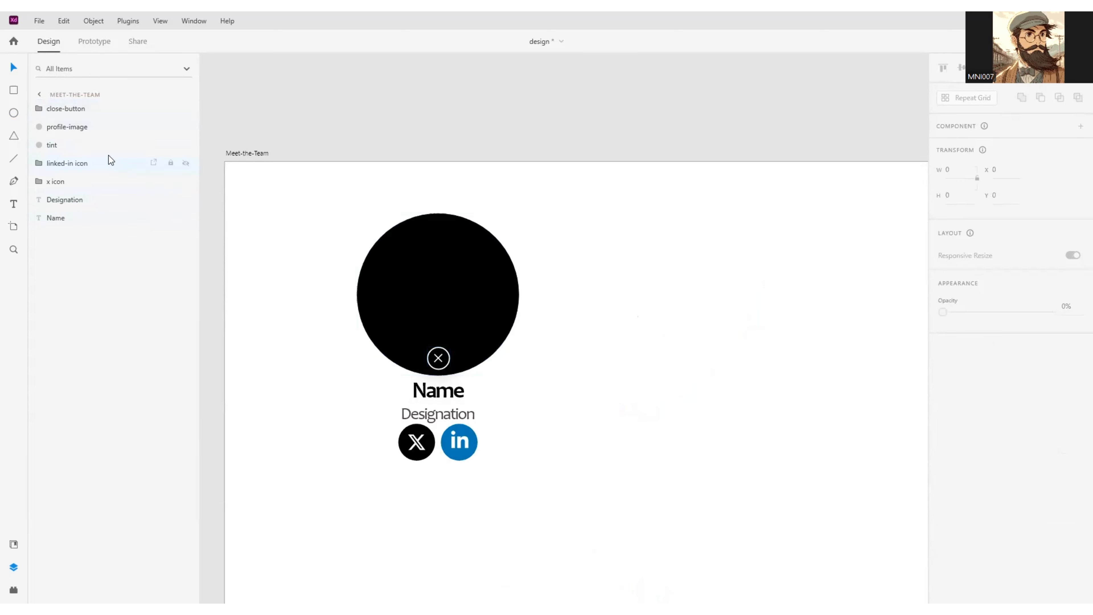
pyautogui.click(55, 133)
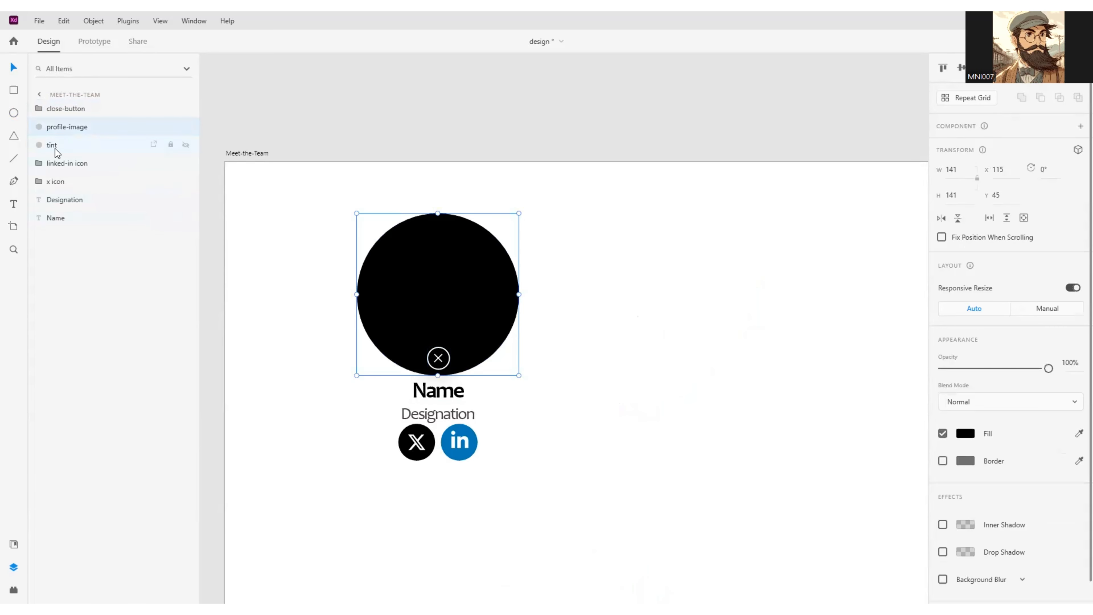
pyautogui.click(55, 149)
pyautogui.click(60, 126)
pyautogui.click(623, 364)
pyautogui.click(442, 314)
# Step: Group all layers from close-button through Name and rename the group as "profile"
pyautogui.click(60, 108)
pyautogui.keyDown('shift'); pyautogui.click(51, 218); pyautogui.keyUp('shift')
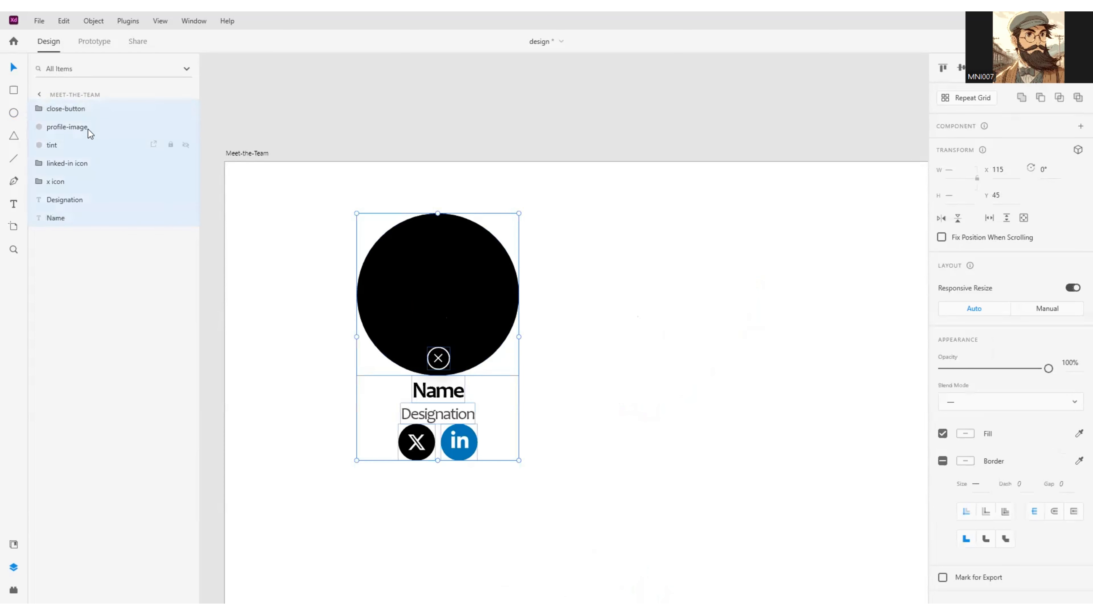
pyautogui.rightClick(84, 121)
pyautogui.click(126, 276)
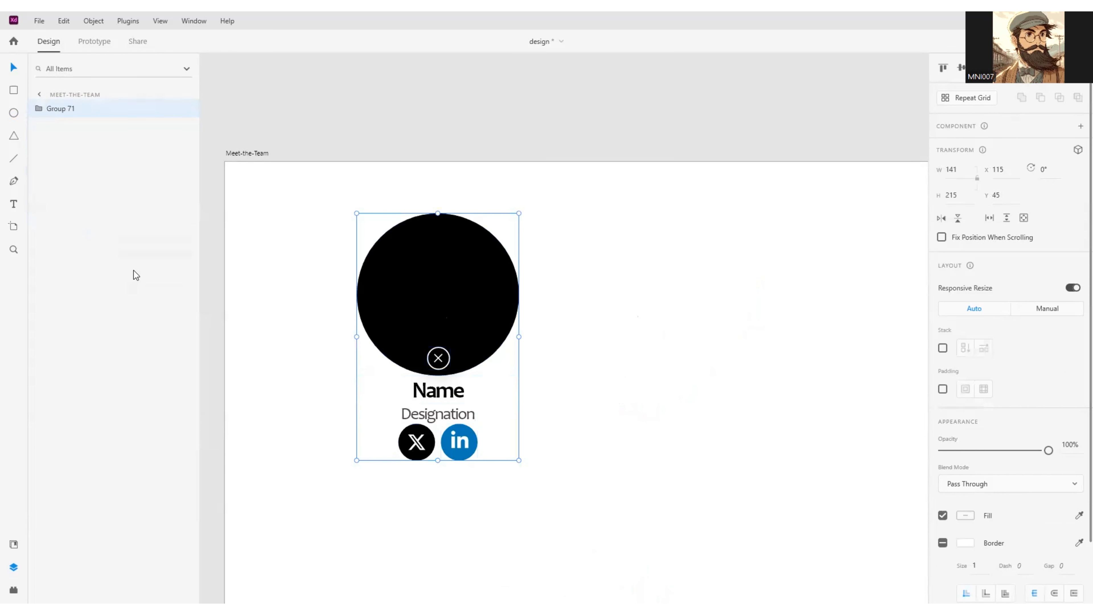
pyautogui.rightClick(92, 111)
pyautogui.click(119, 228)
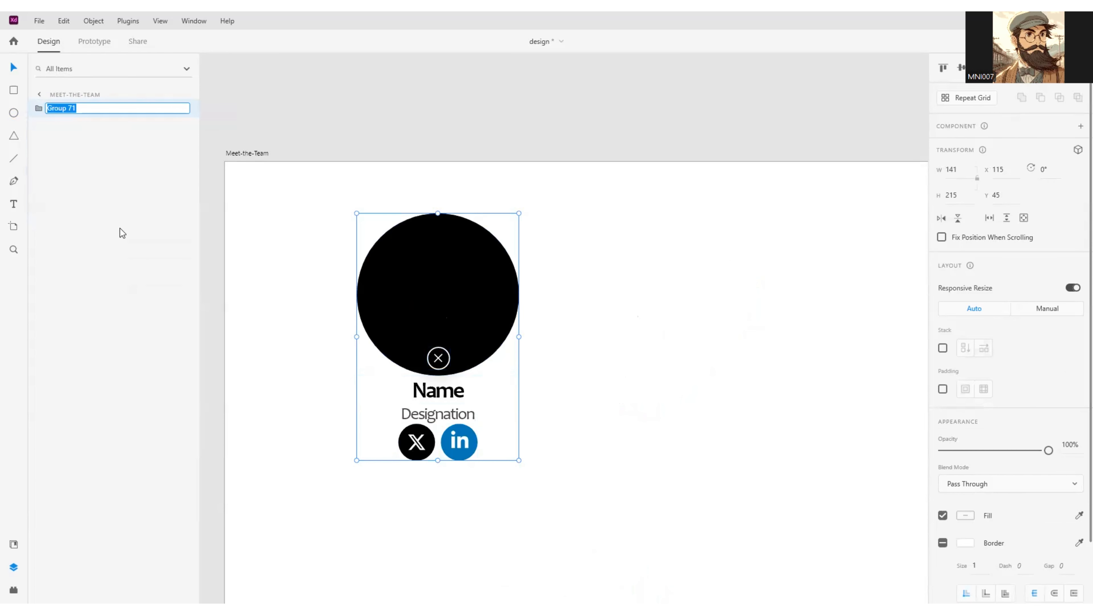
pyautogui.write('profile')
pyautogui.press('Return')
pyautogui.scroll(-5, 369, 132)
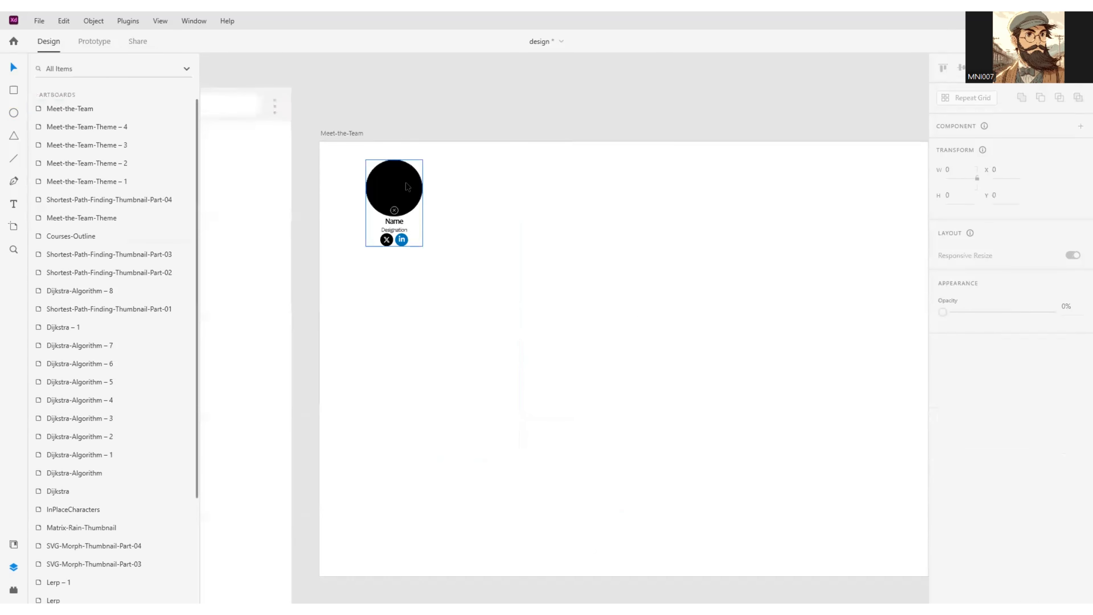
# Step: Turn the profile group into a repeat grid and extend it horizontally to four profiles
pyautogui.moveTo(396, 185); pyautogui.dragTo(435, 178)
pyautogui.scroll(-4, 561, 219)
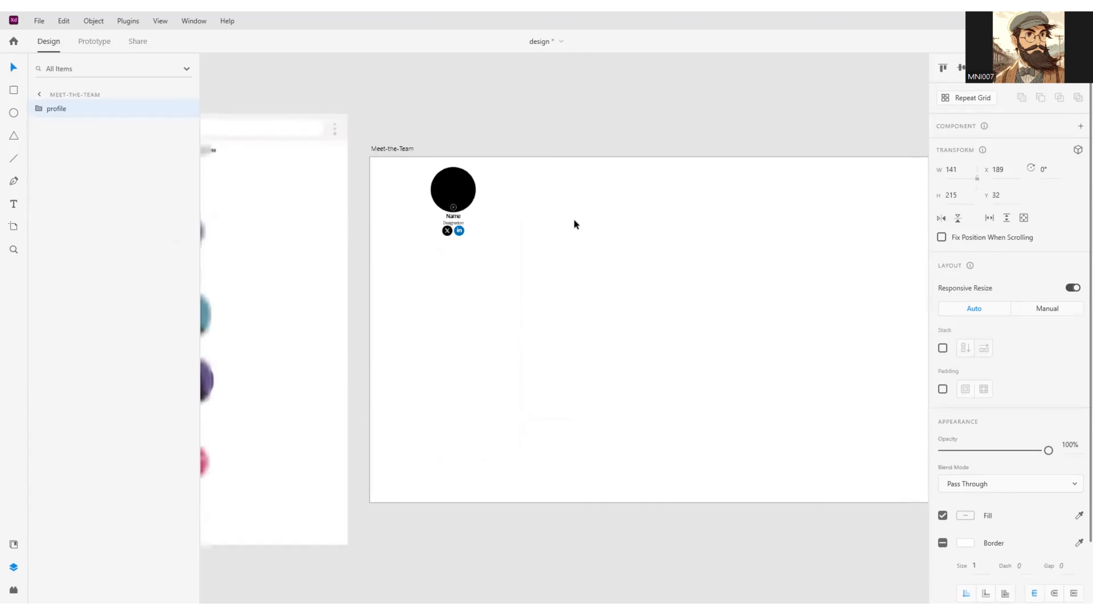
pyautogui.moveTo(533, 240); pyautogui.dragTo(418, 319)
pyautogui.scroll(1, 451, 300)
pyautogui.scroll(1, 451, 303)
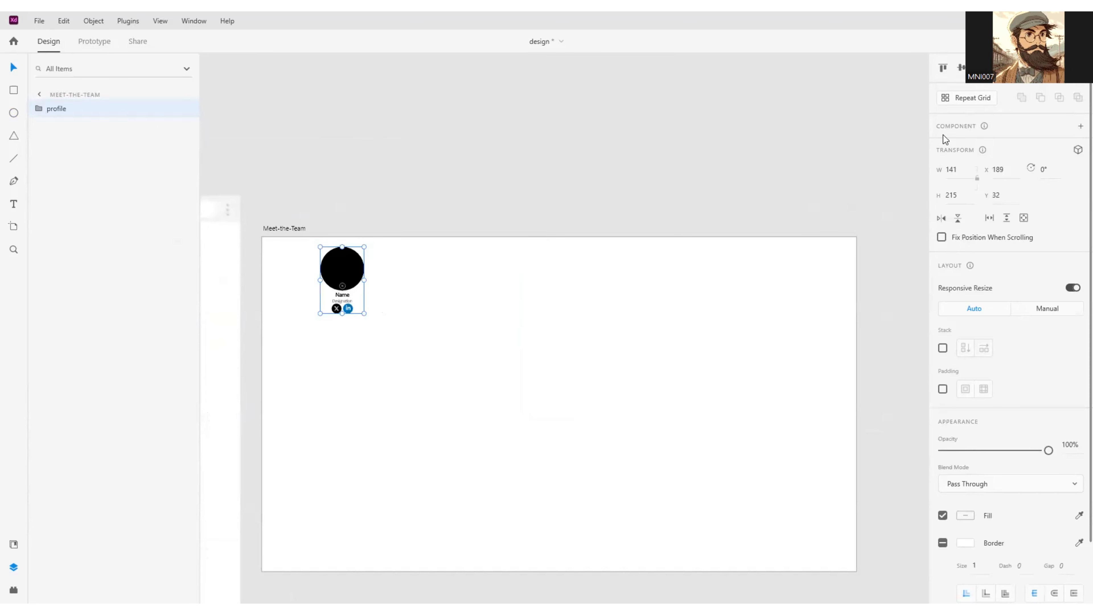
pyautogui.click(964, 99)
pyautogui.moveTo(360, 292); pyautogui.dragTo(519, 291)
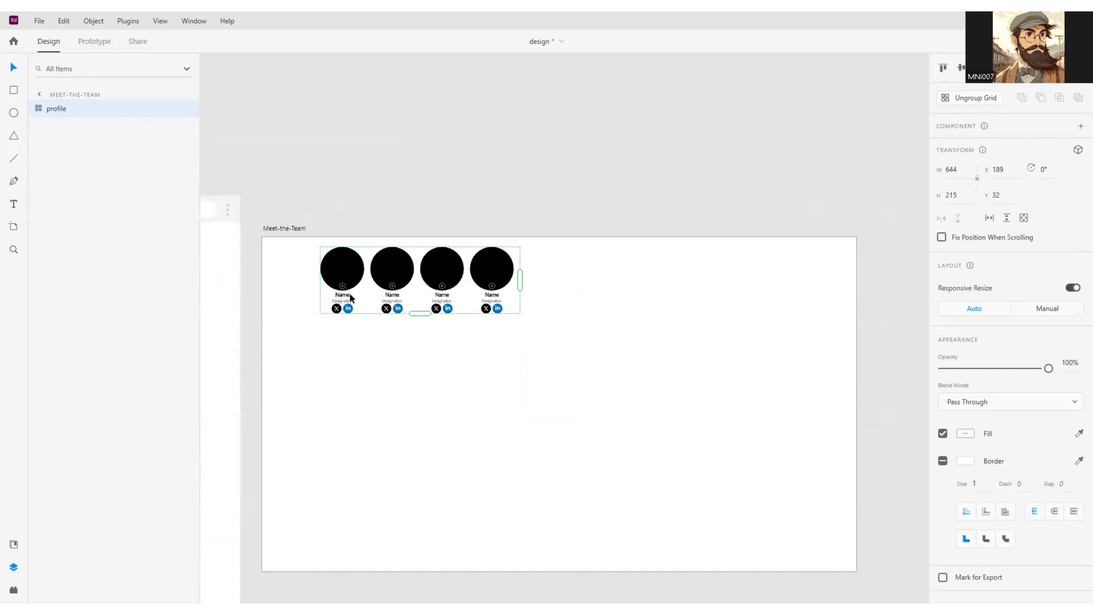
# Step: Extend the repeat grid to three full rows of four profiles and widen the gaps between columns and rows, about 794 by 828 overall
pyautogui.moveTo(366, 285)
pyautogui.mouseDown()
pyautogui.moveTo(448, 295)
pyautogui.moveTo(379, 288)
pyautogui.mouseUp()
pyautogui.moveTo(443, 314); pyautogui.dragTo(422, 443)
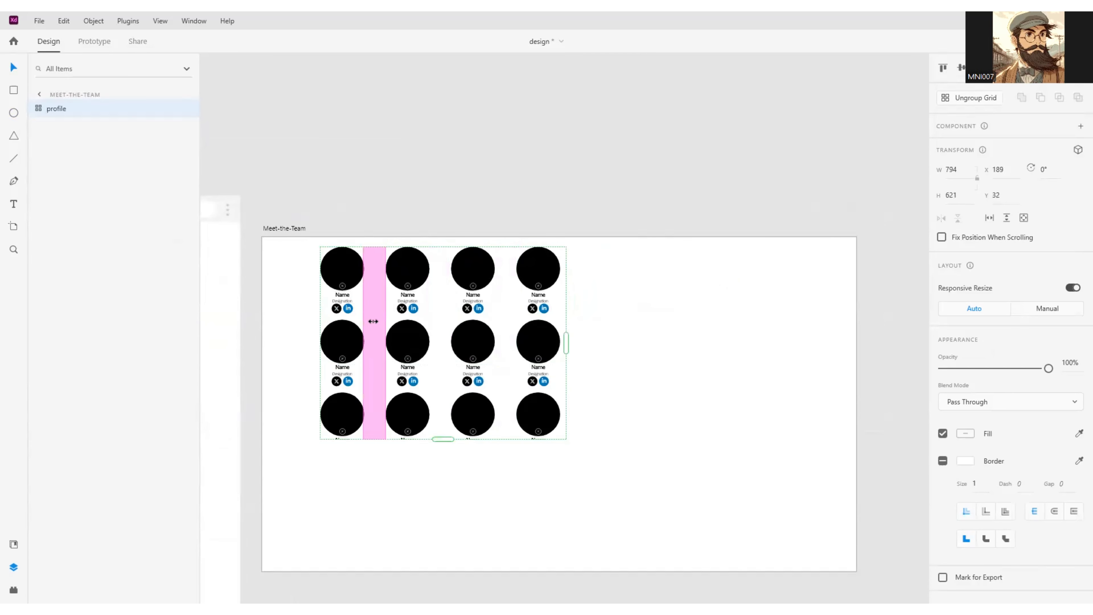
pyautogui.moveTo(373, 317); pyautogui.dragTo(374, 336)
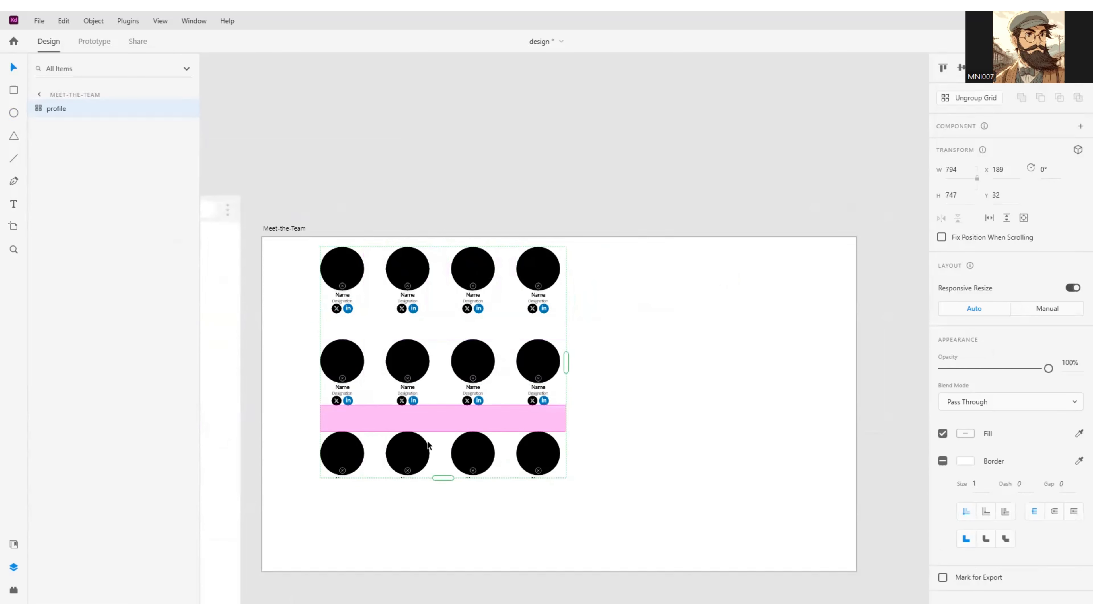
pyautogui.moveTo(443, 478); pyautogui.dragTo(440, 505)
# Step: Move the repeat grid to X 563, Y 126 near the middle of the Meet-the-Team artboard and save the document
pyautogui.moveTo(473, 356); pyautogui.dragTo(585, 384)
pyautogui.scroll(3, 498, 365)
pyautogui.scroll(-1, 521, 374)
pyautogui.moveTo(527, 356); pyautogui.dragTo(545, 305)
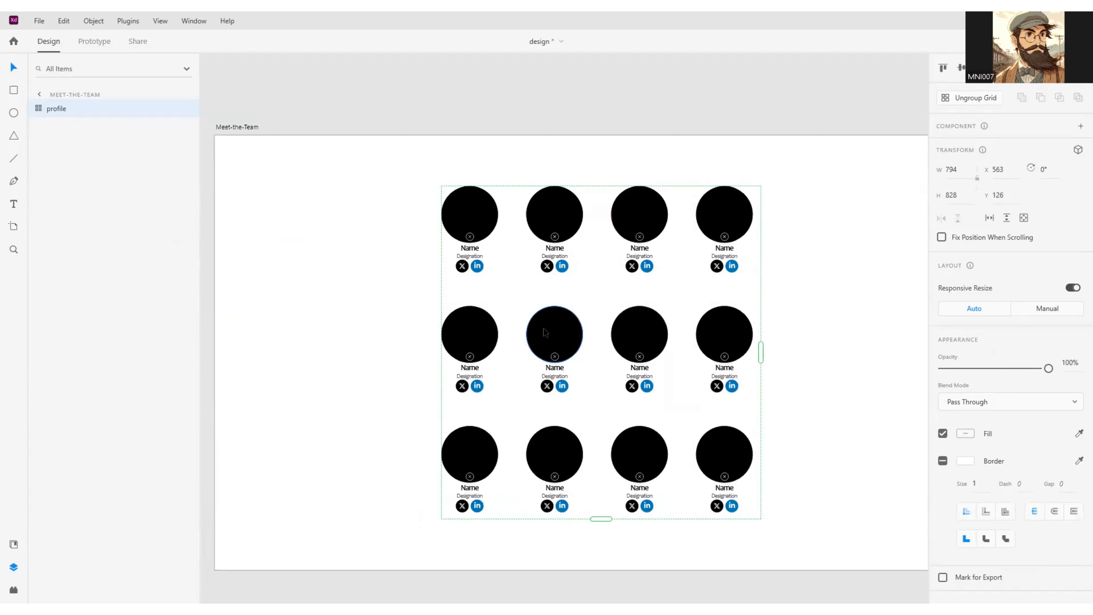
pyautogui.hotkey('ctrl', 's')
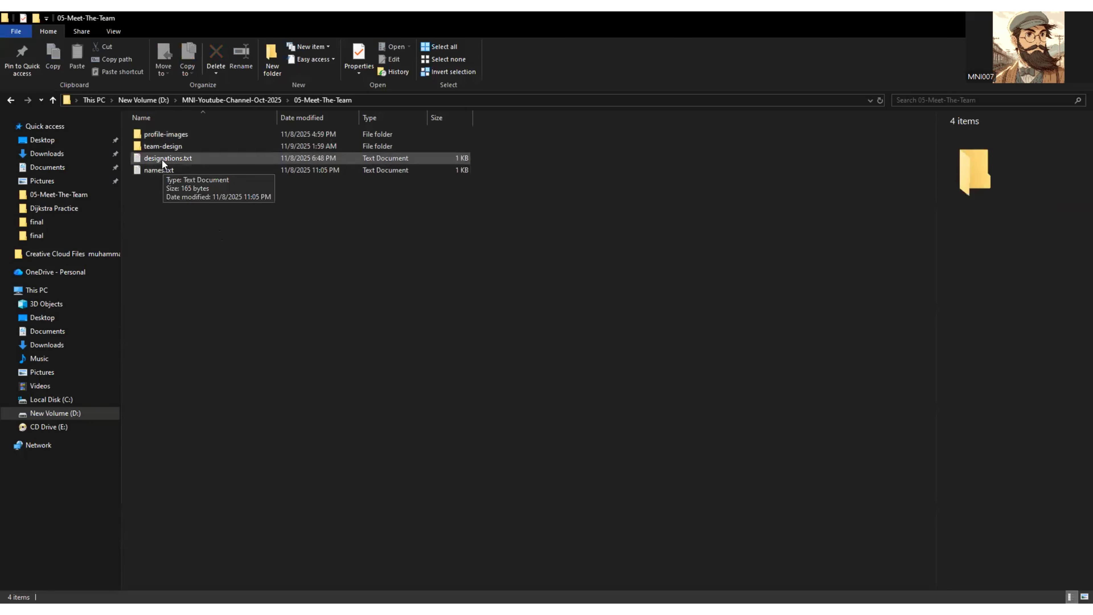
# Step: Fill the grid's circles by dropping all twelve images, 01.jpg to 12.jpg, from the profile-images folder in File Explorer onto the first profile-image circle
pyautogui.click(162, 169)
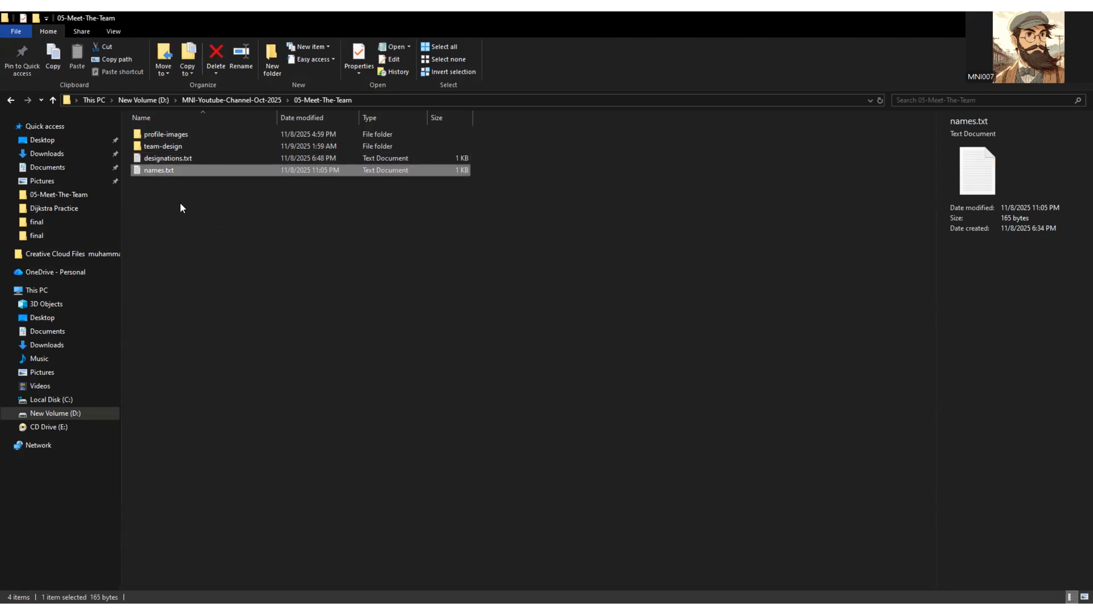
pyautogui.click(166, 134)
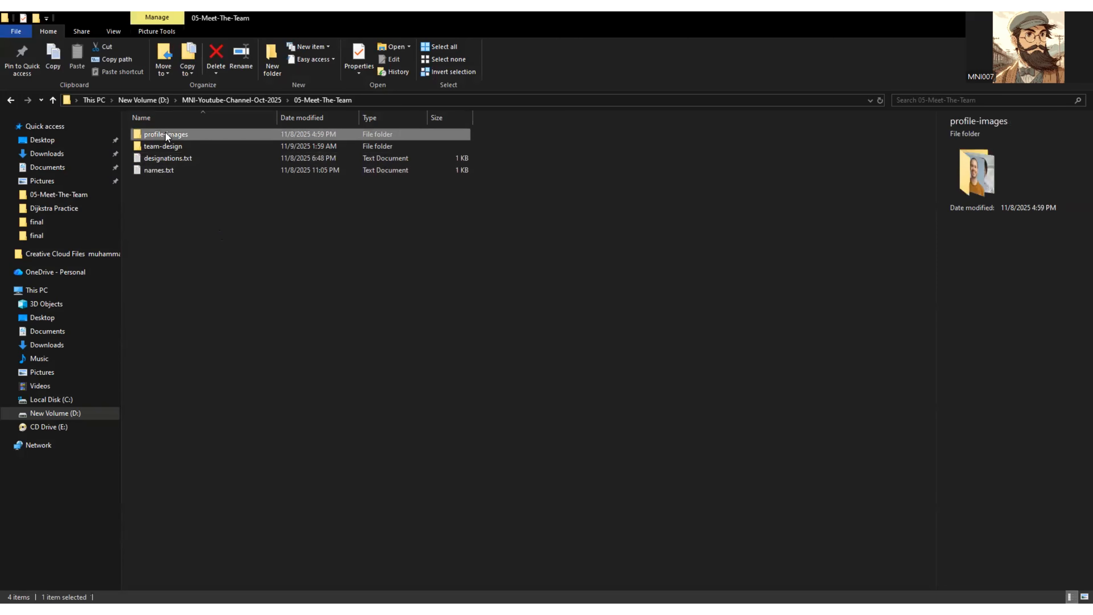
pyautogui.doubleClick(165, 134)
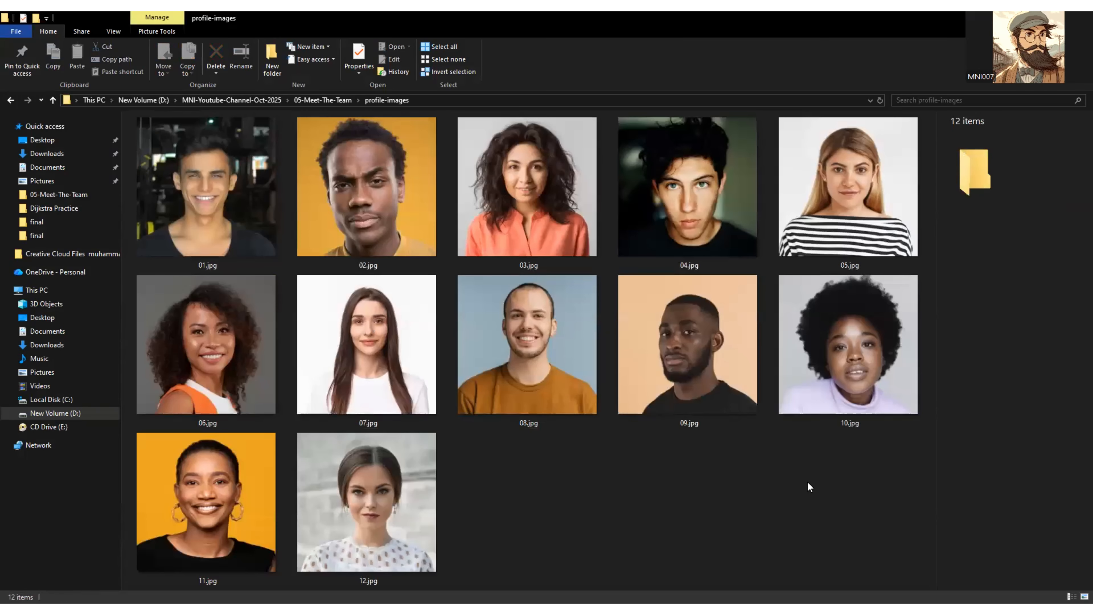
pyautogui.click(282, 204)
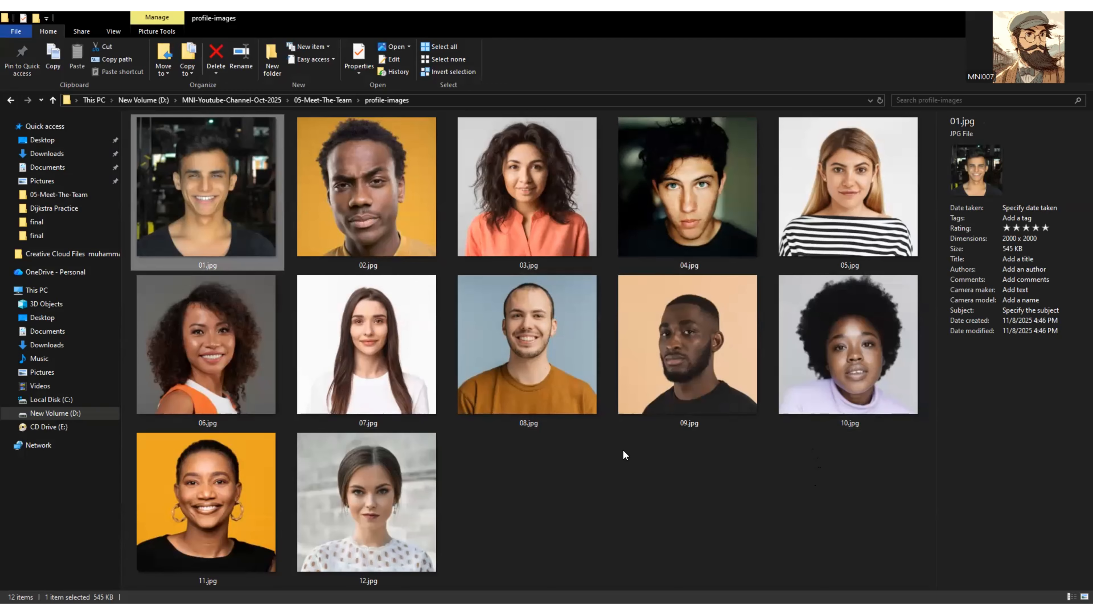
pyautogui.hotkey('ctrl', 'a')
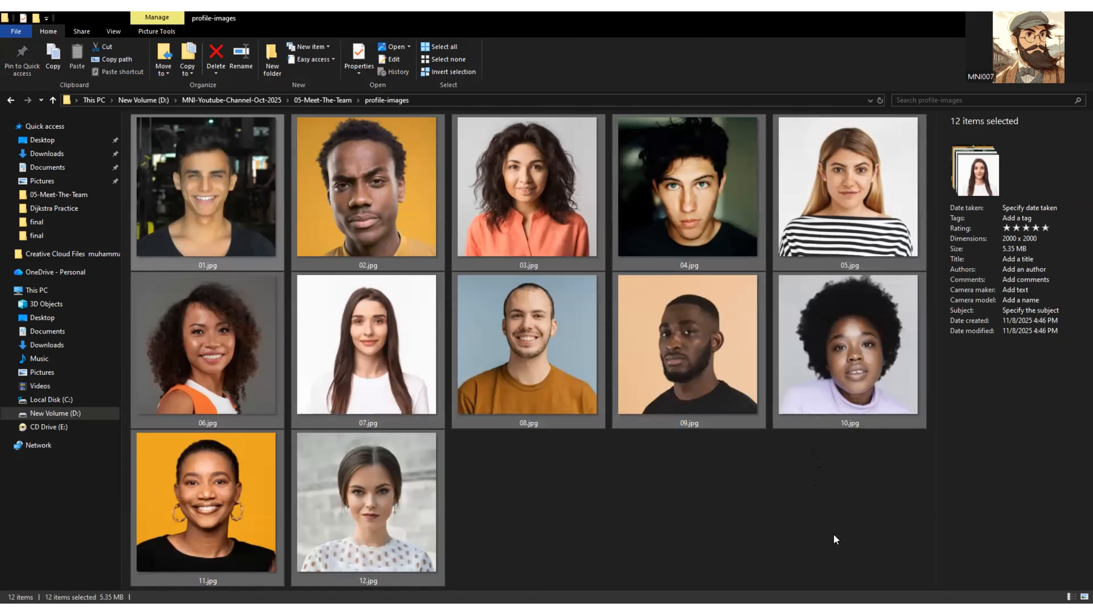
pyautogui.hotkey('alt', 'Tab')
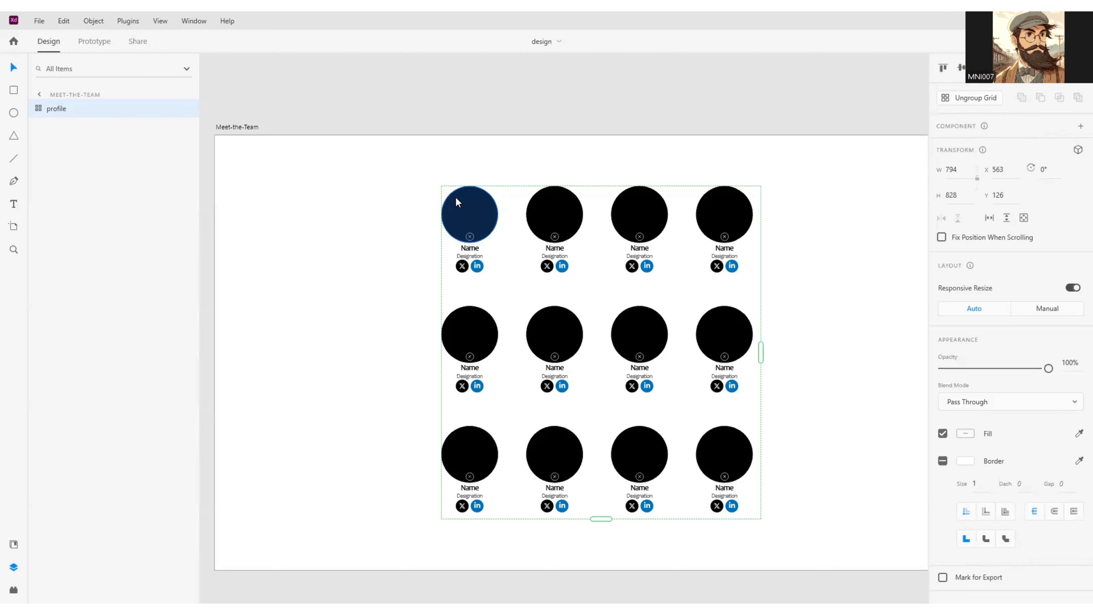
pyautogui.moveTo(455, 196); pyautogui.dragTo(455, 196)
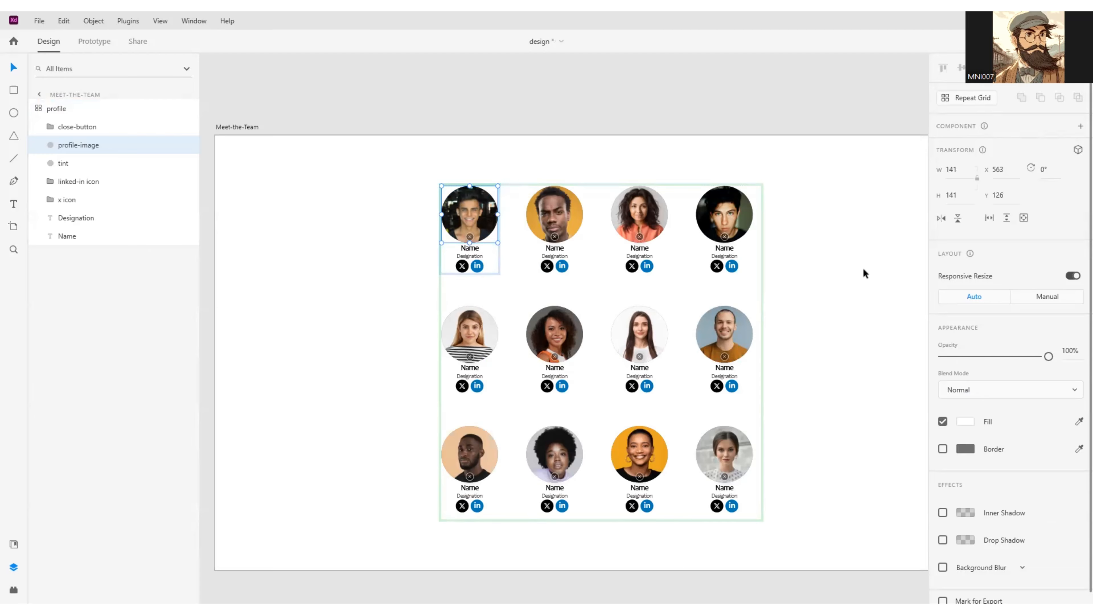
# Step: Bring the tint circle of the first profile to the front, above the close-button and profile-image layers
pyautogui.click(78, 165)
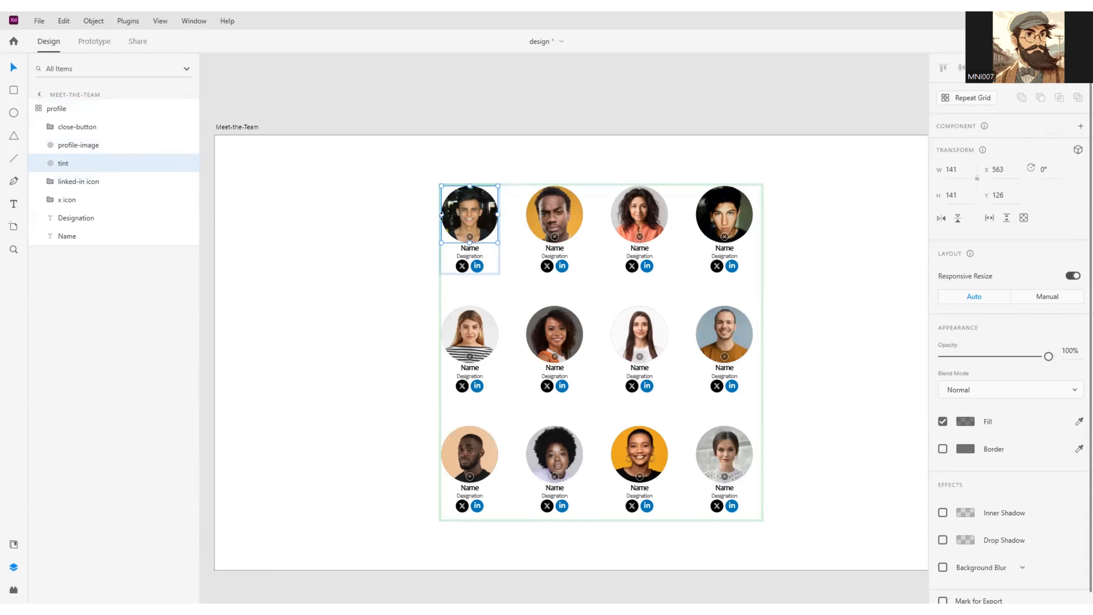
pyautogui.rightClick(482, 209)
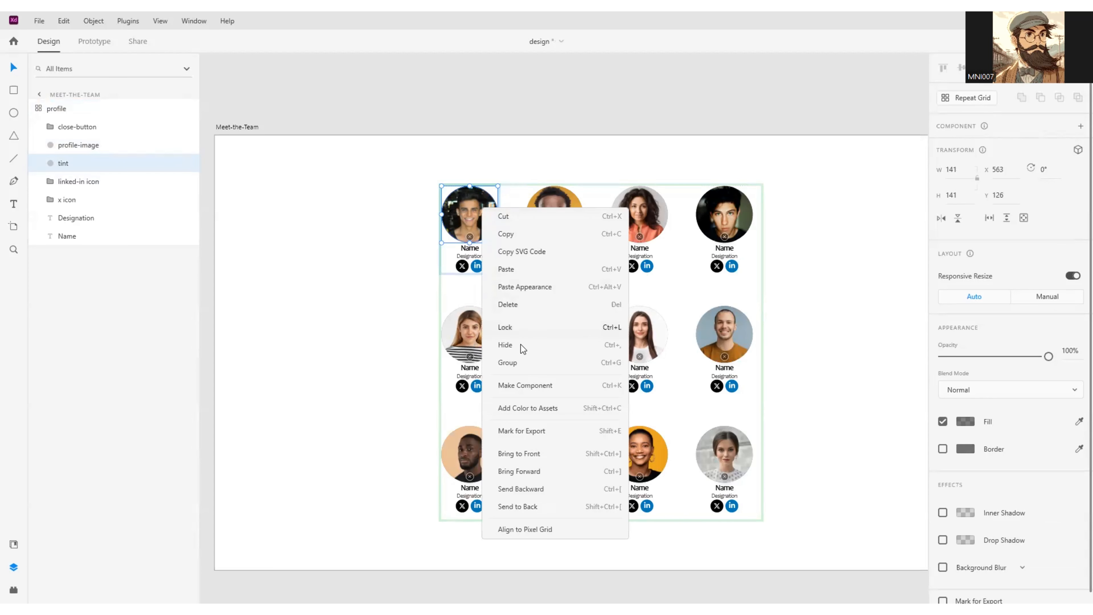
pyautogui.click(539, 454)
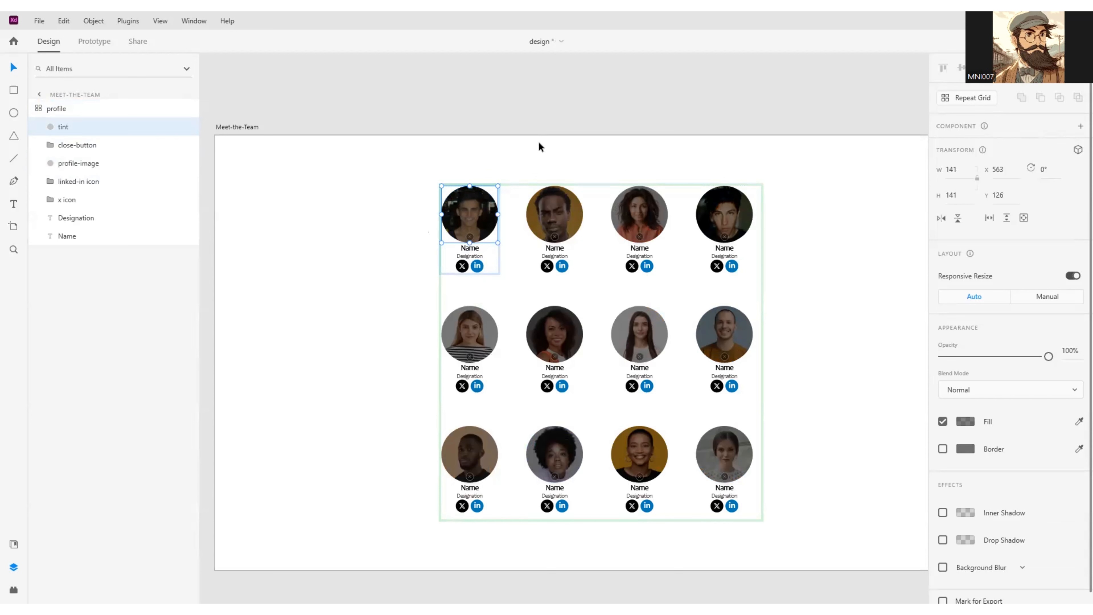
# Step: Bring the close-button group to the front, above the tint circle, and save the document
pyautogui.click(76, 142)
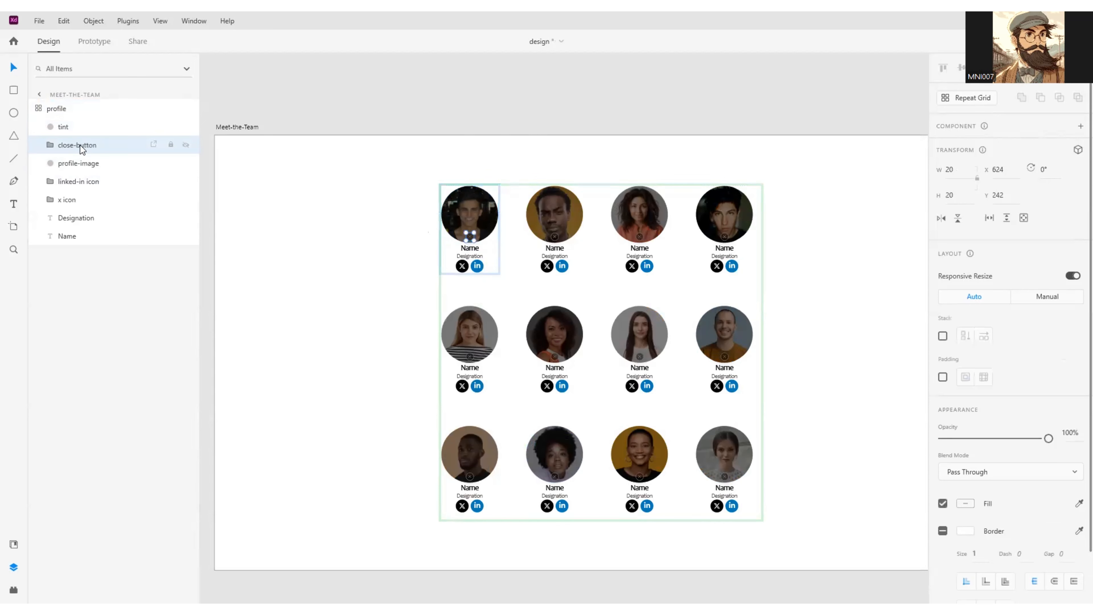
pyautogui.rightClick(81, 145)
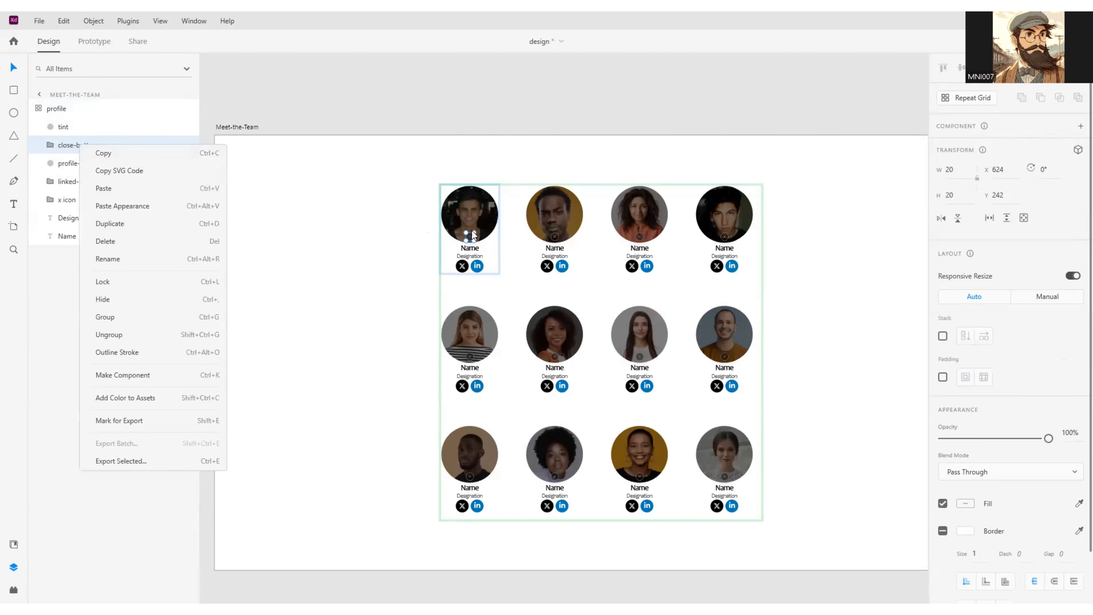
pyautogui.click(468, 237)
pyautogui.rightClick(469, 239)
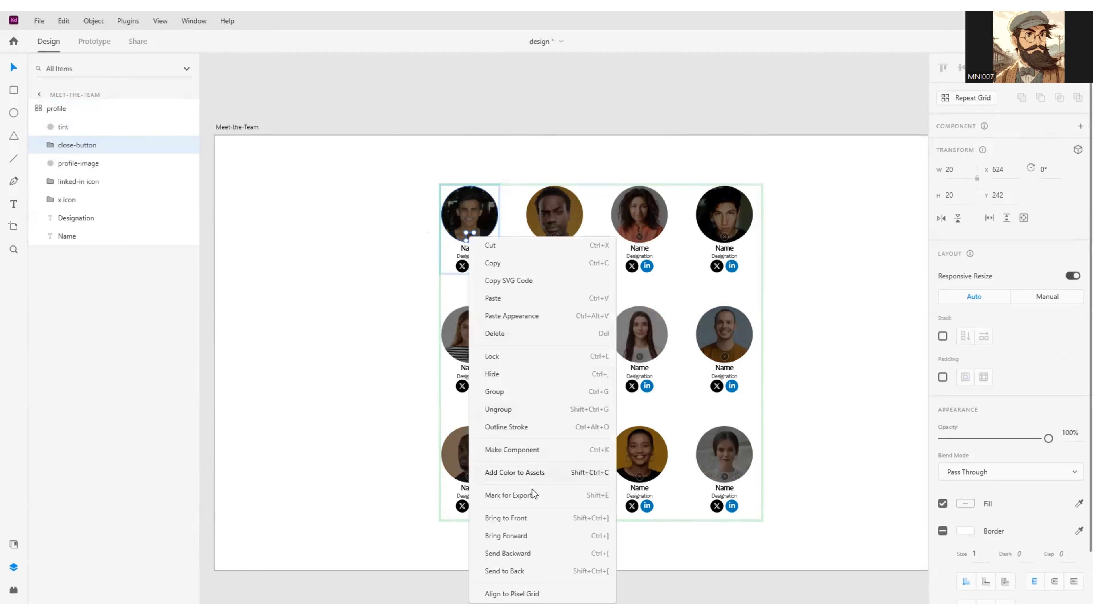
pyautogui.click(532, 516)
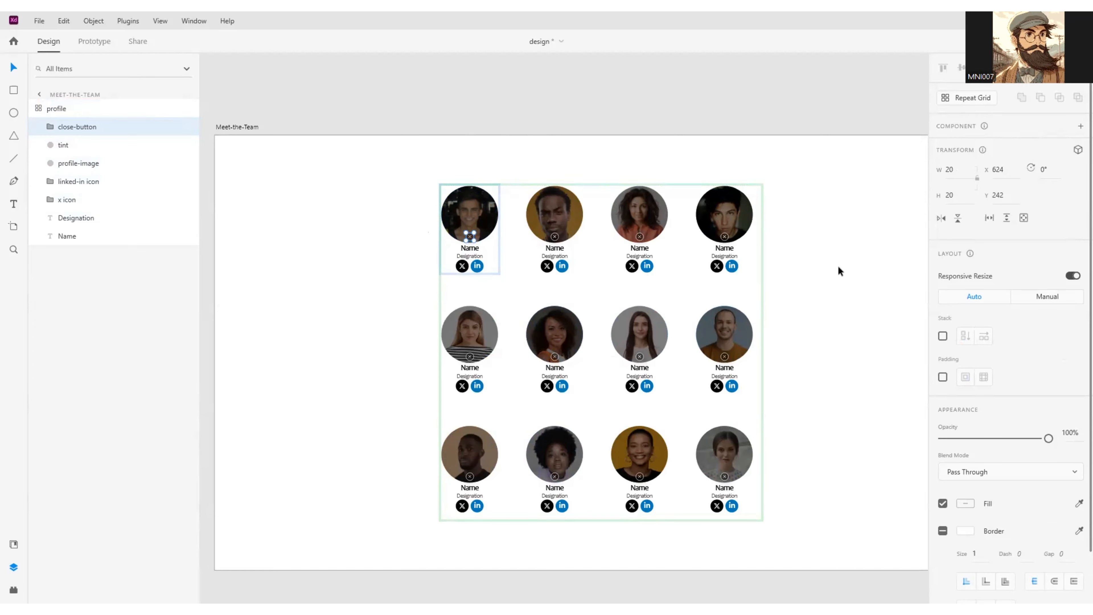
pyautogui.click(815, 254)
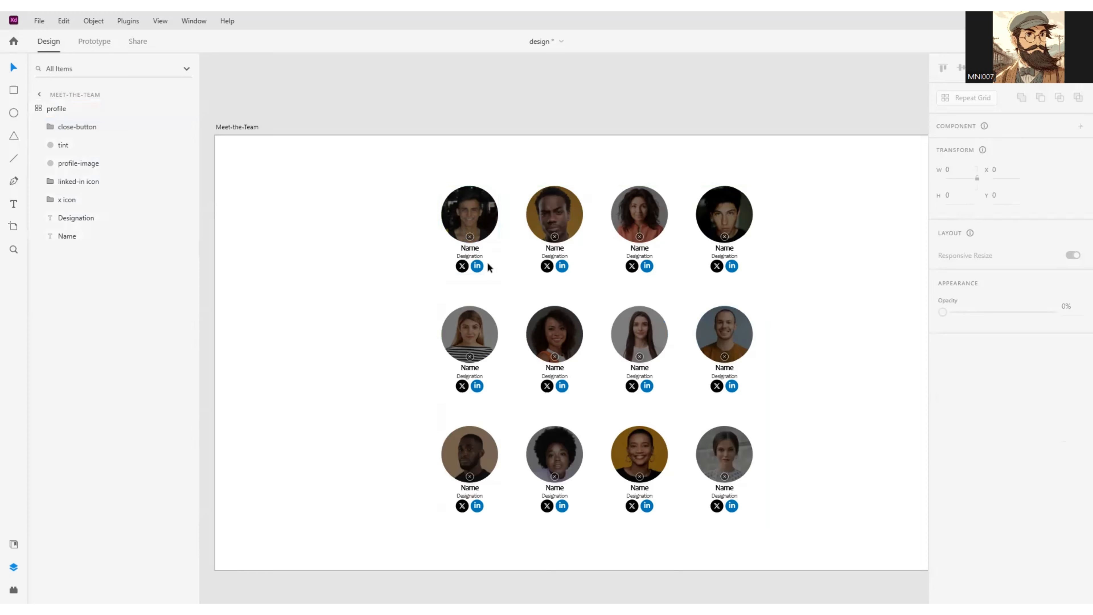
pyautogui.hotkey('ctrl', 's')
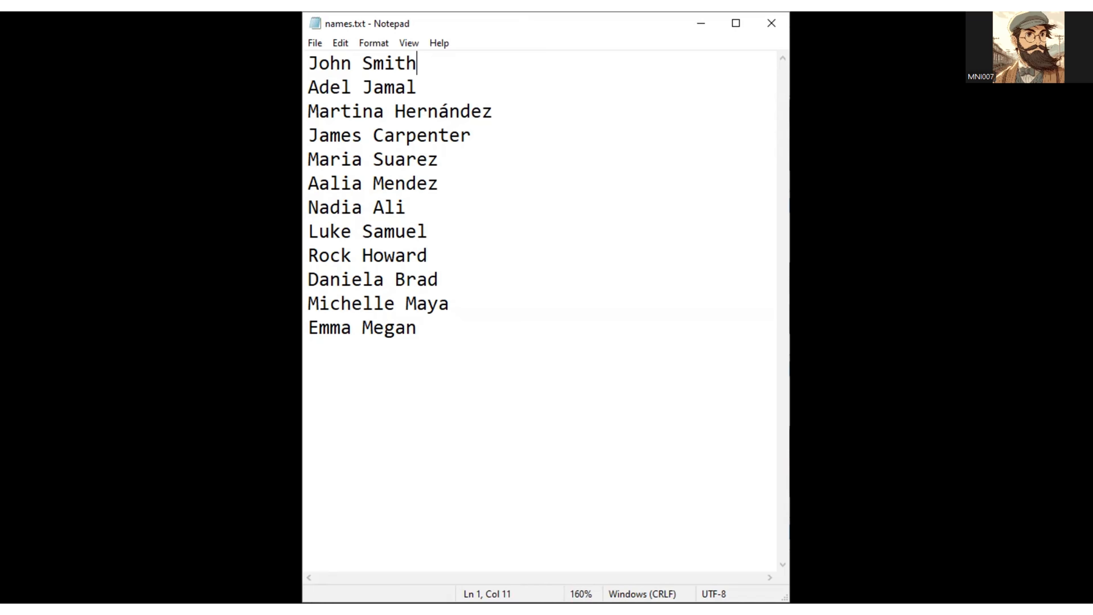
# Step: Populate the grid's text by dropping names.txt onto the Name text and designations.txt onto the Designation text of the first profile
pyautogui.hotkey('alt', 'Tab')
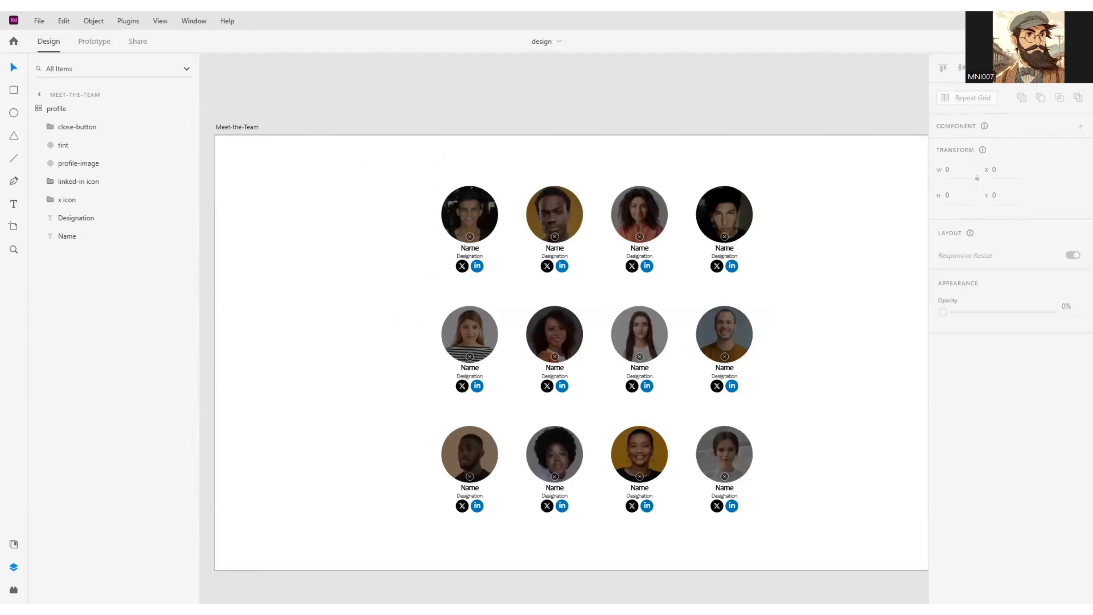
pyautogui.moveTo(473, 248); pyautogui.dragTo(473, 248)
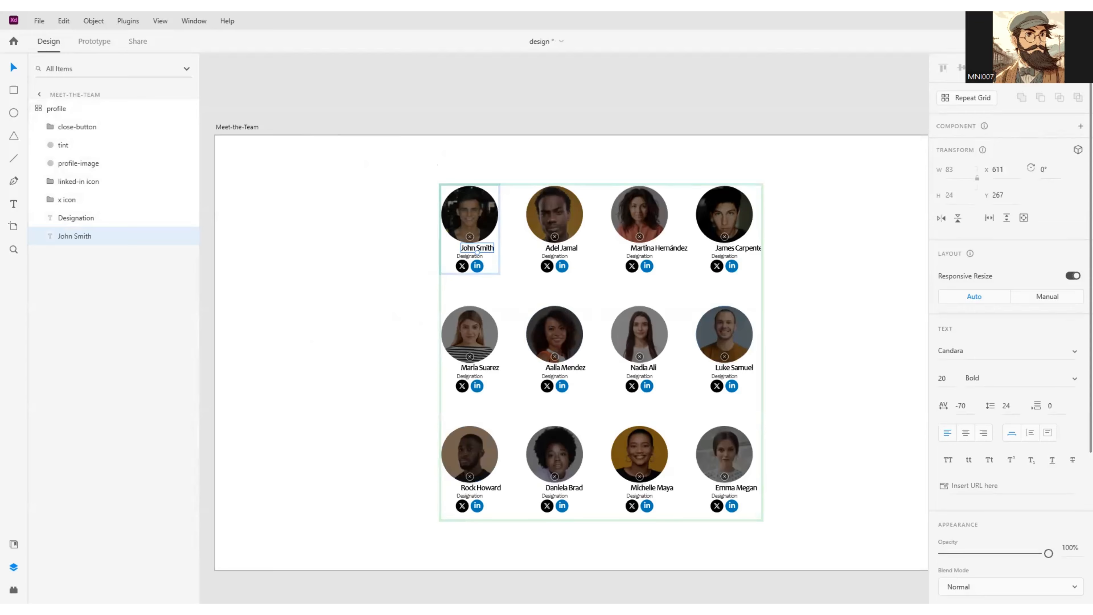
pyautogui.moveTo(477, 253); pyautogui.dragTo(477, 253)
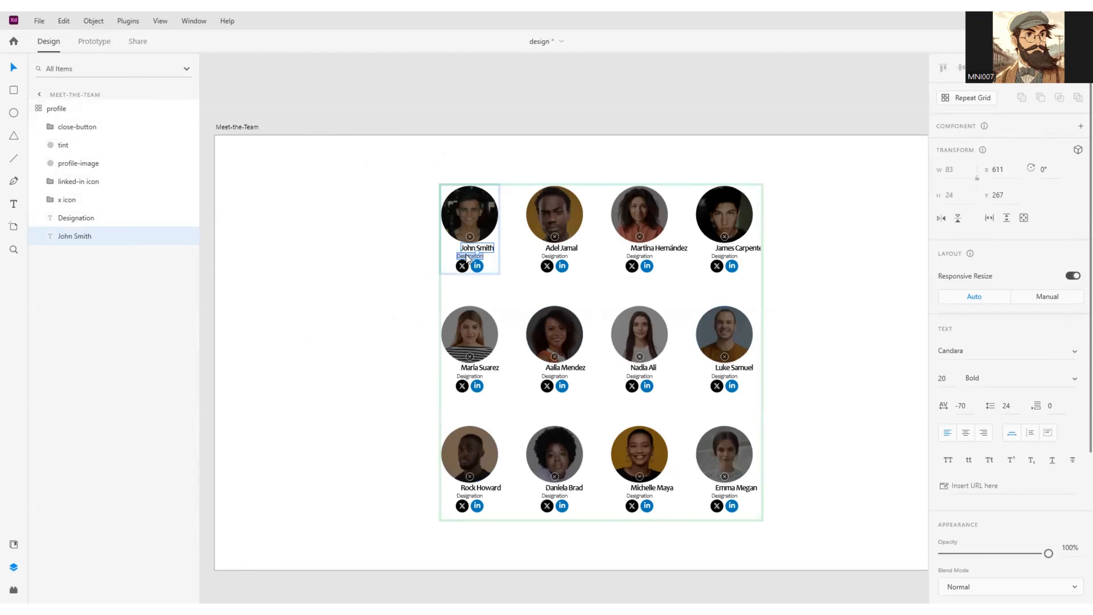
pyautogui.click(793, 394)
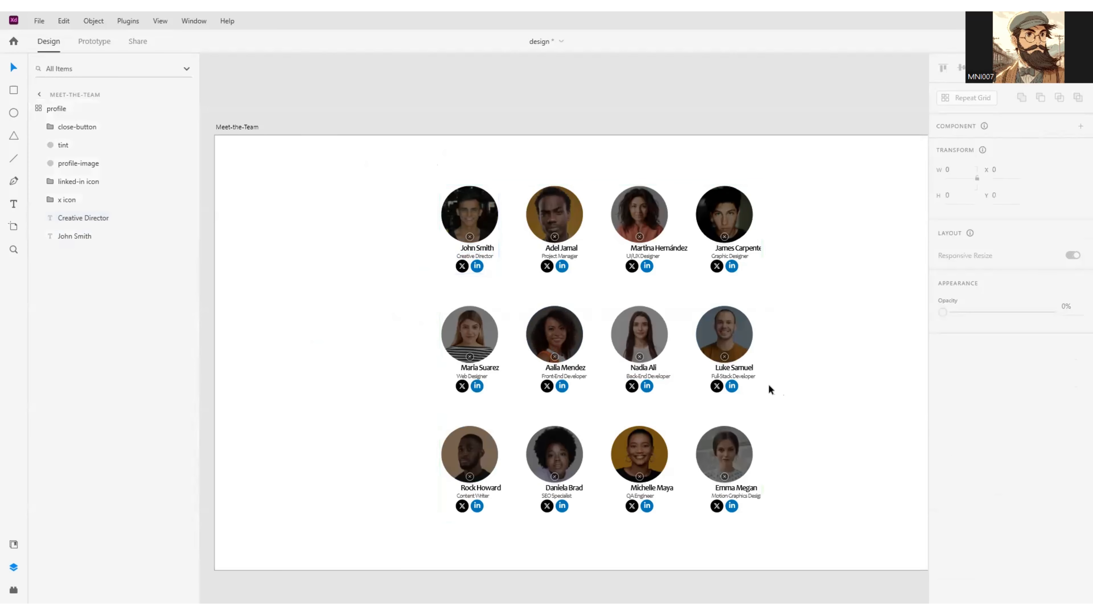
# Step: Tighten the row spacing of the profile repeat grid to an overall height of 784, and ungroup the grid
pyautogui.click(715, 337)
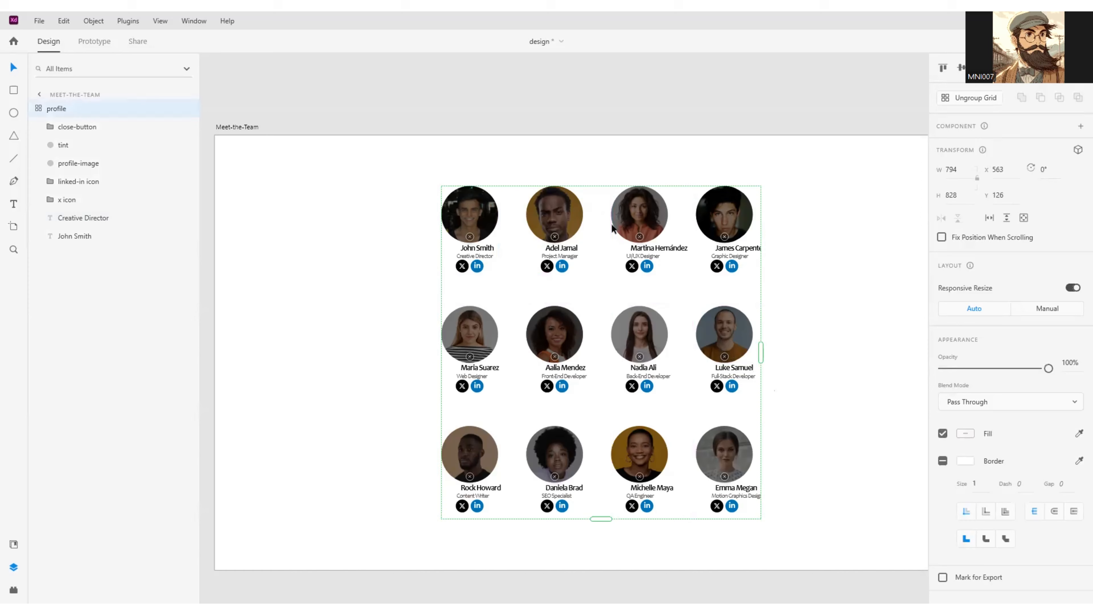
pyautogui.moveTo(607, 224)
pyautogui.moveTo(508, 301); pyautogui.dragTo(515, 295)
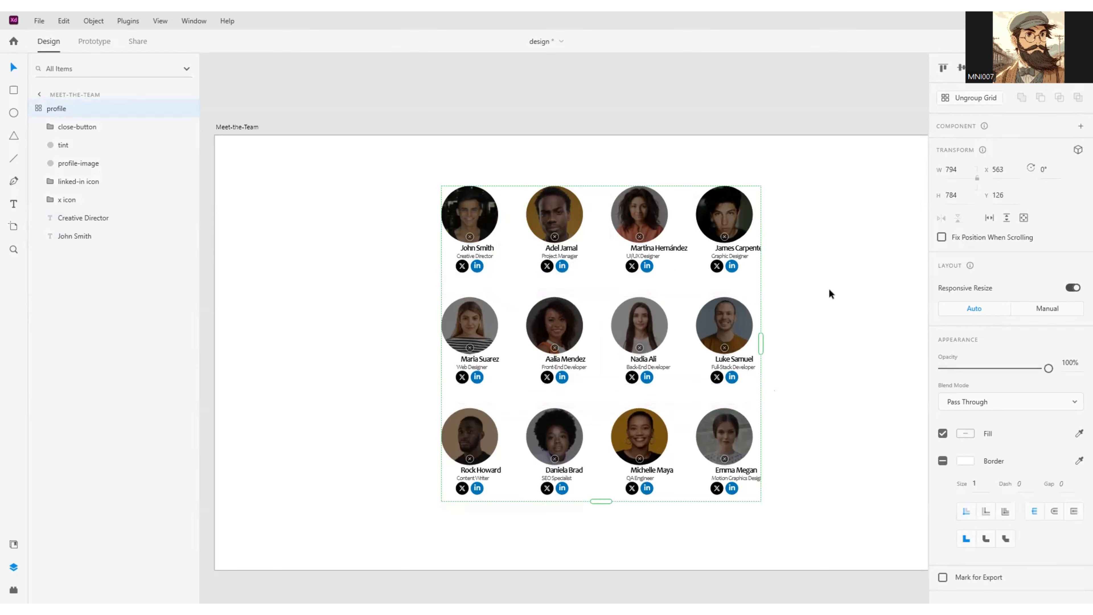
pyautogui.click(950, 98)
pyautogui.click(847, 229)
# Step: Centre the name and designation horizontally with the circular image in each of the twelve profile groups
pyautogui.click(477, 236)
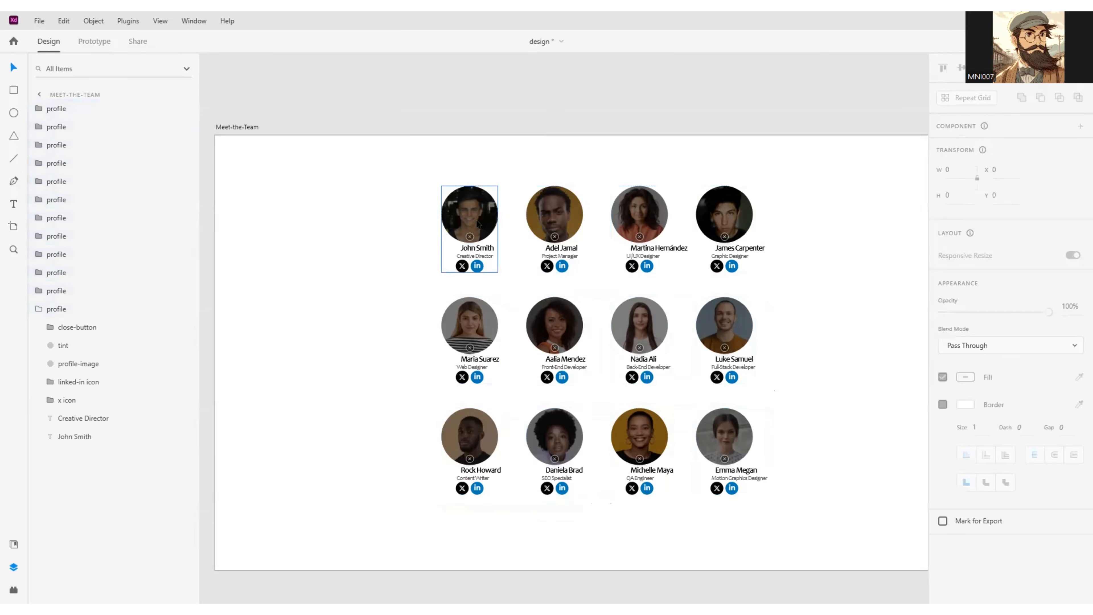
pyautogui.scroll(3, 478, 244)
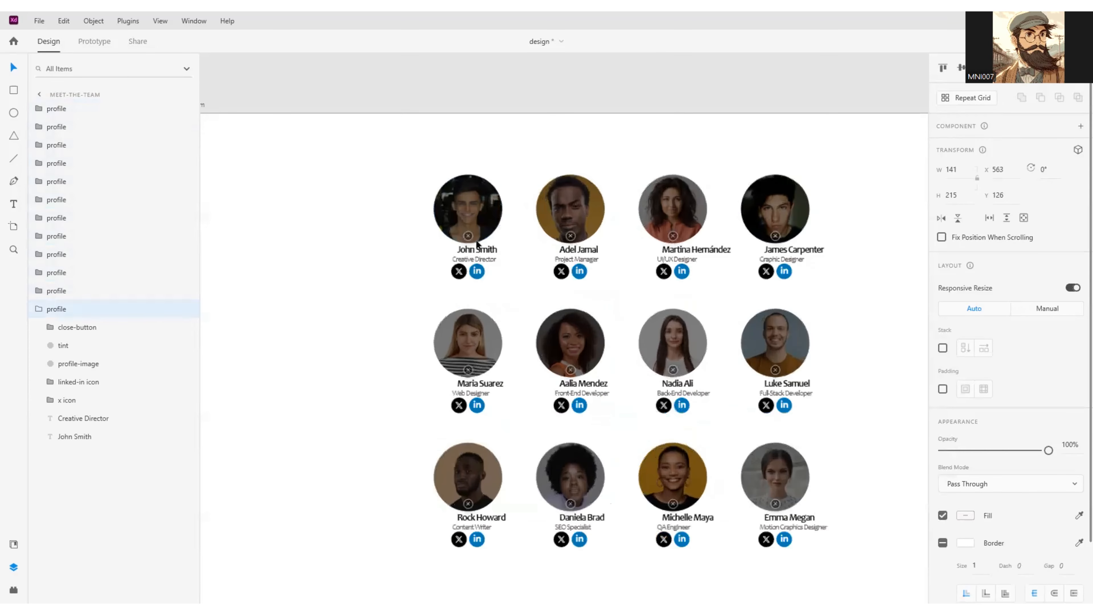
pyautogui.scroll(-3, 477, 242)
pyautogui.scroll(2, 477, 243)
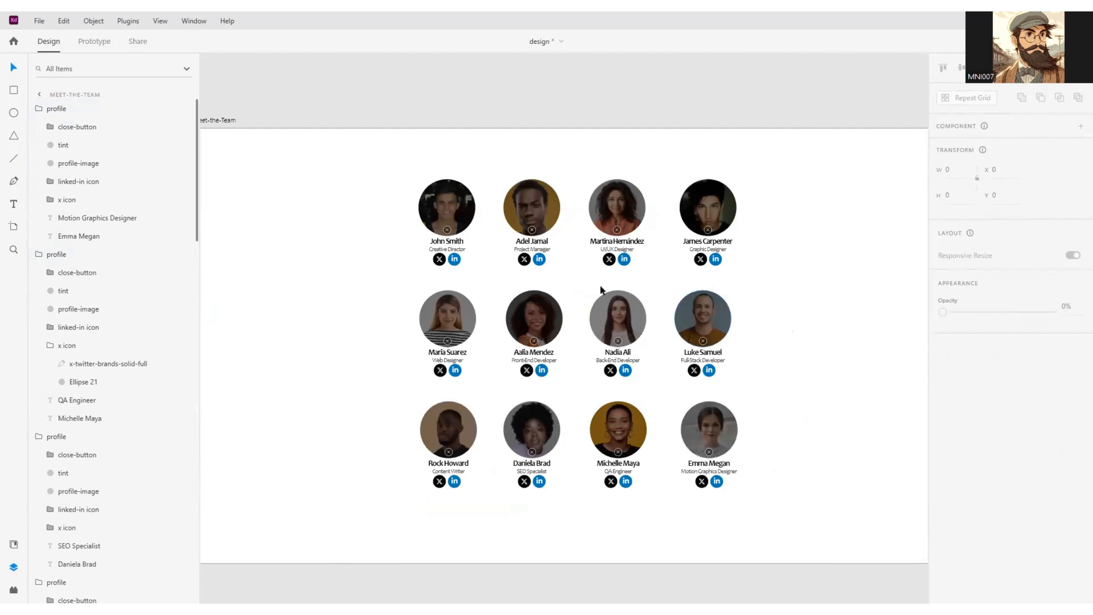
pyautogui.scroll(2, 574, 278)
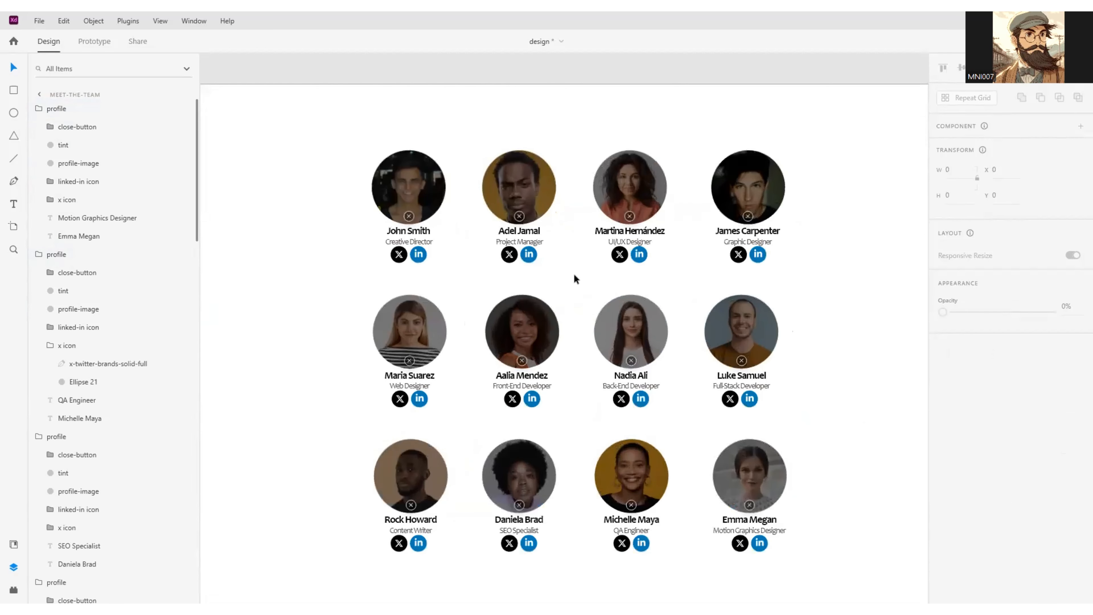
pyautogui.moveTo(572, 274); pyautogui.dragTo(596, 275)
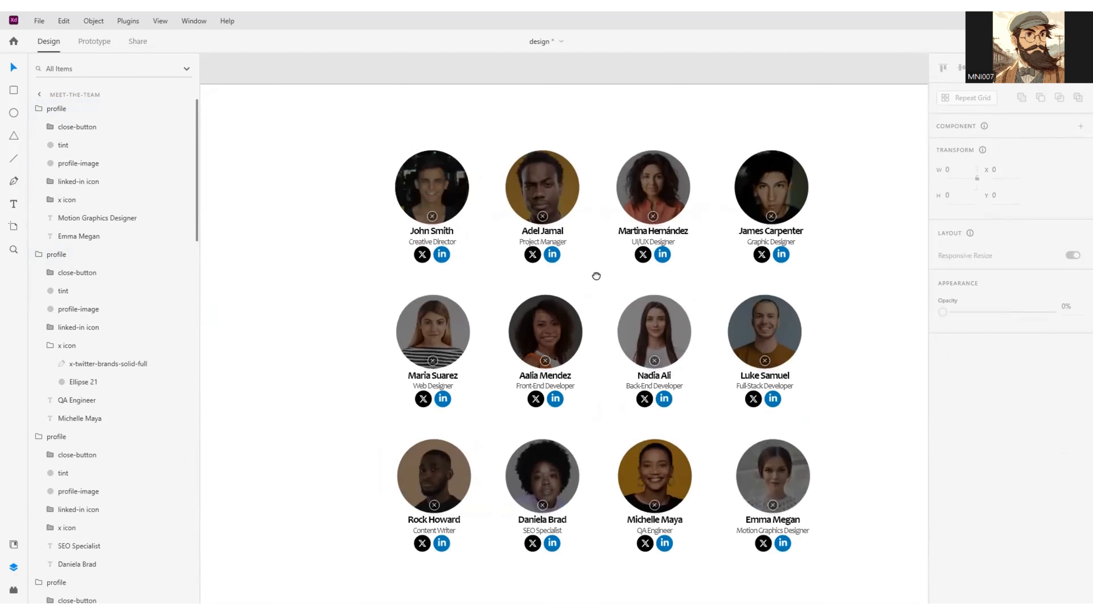
pyautogui.scroll(2, 596, 273)
pyautogui.scroll(-2, 596, 274)
pyautogui.scroll(-3, 832, 249)
pyautogui.scroll(2, 821, 250)
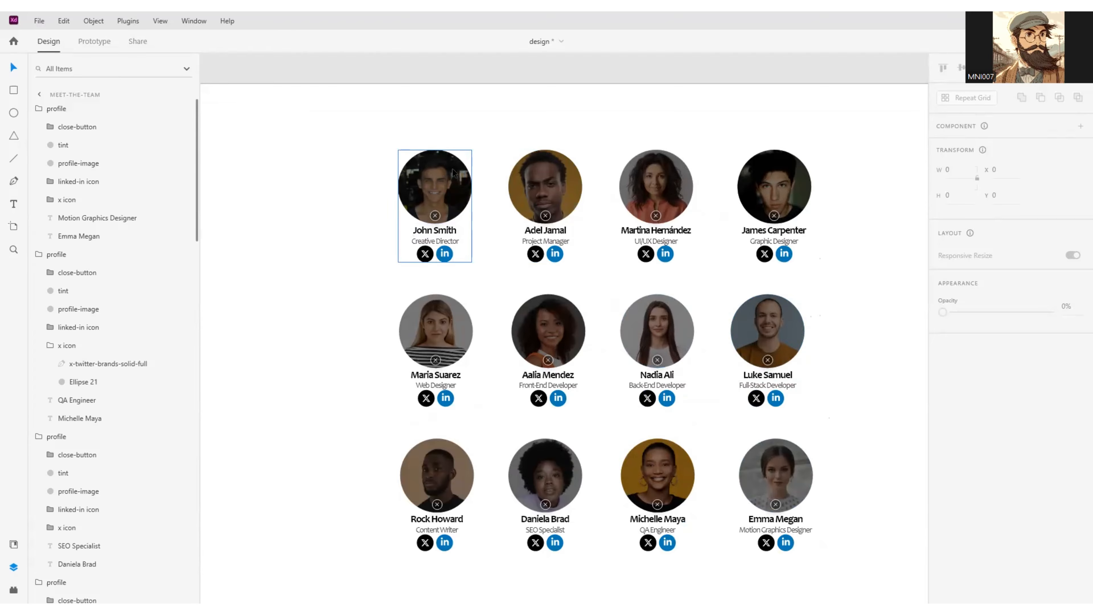
# Step: Set the tint circle of the Creative Director profile to a blue fill, #1323E2, at 50% opacity
pyautogui.click(428, 185)
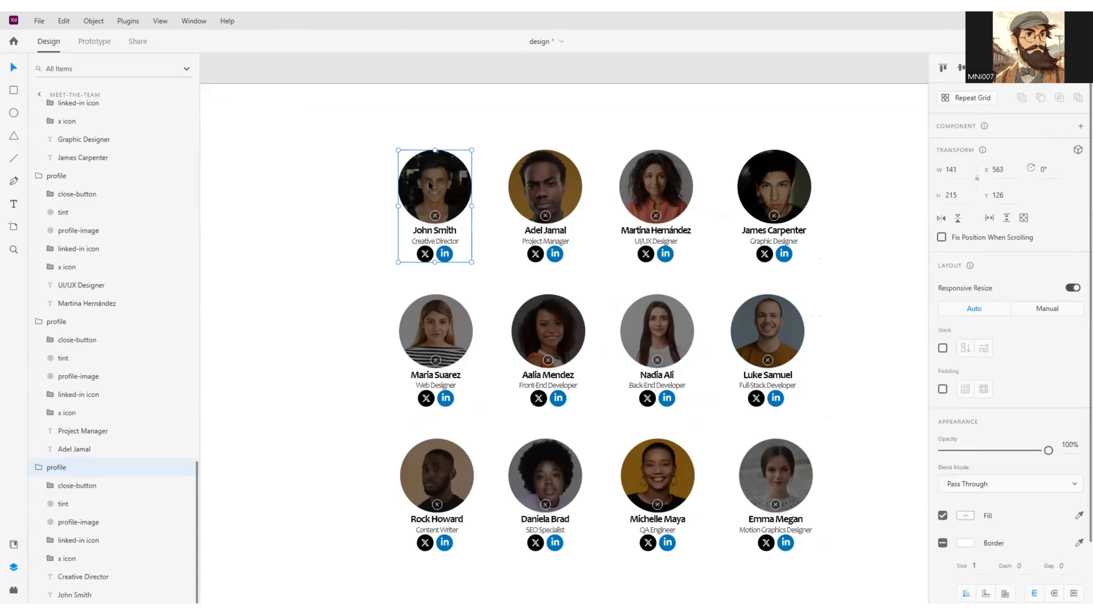
pyautogui.doubleClick(428, 185)
pyautogui.click(957, 423)
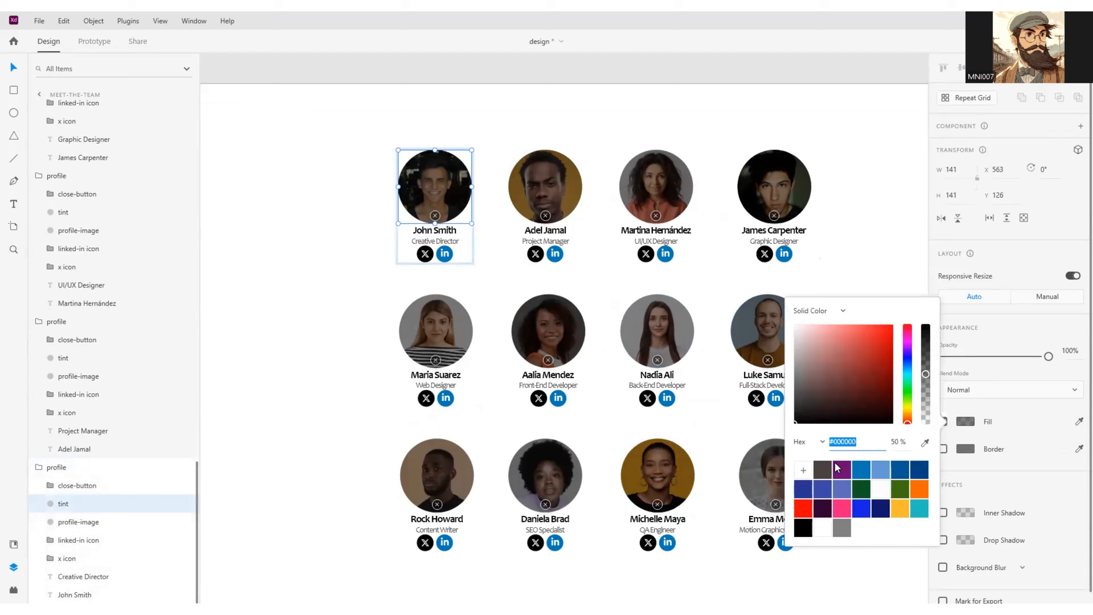
pyautogui.click(862, 510)
pyautogui.doubleClick(896, 442)
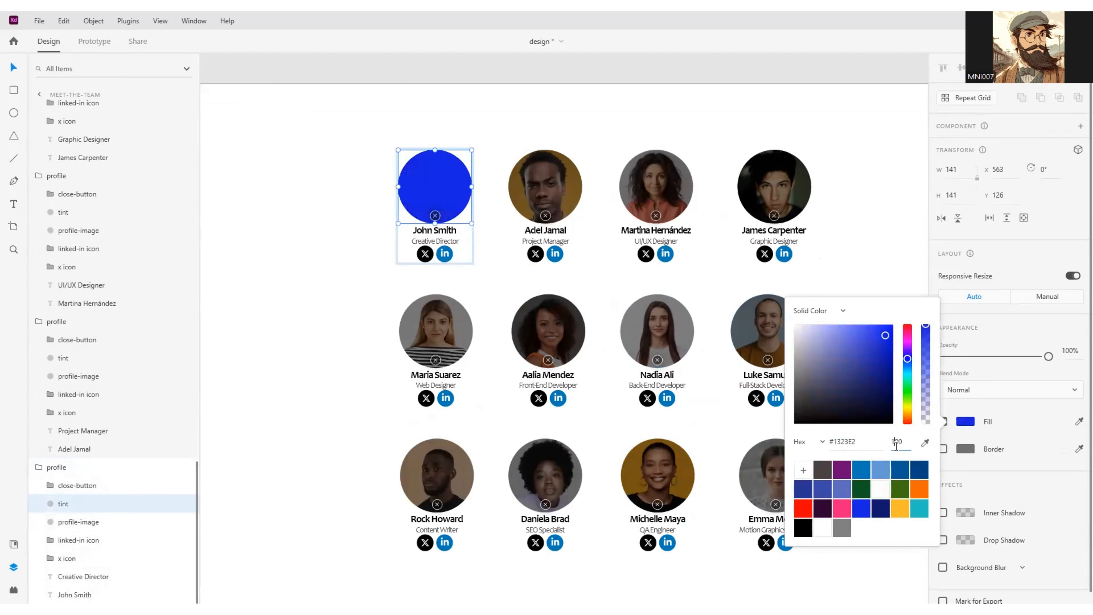
pyautogui.write('50')
pyautogui.press('Return')
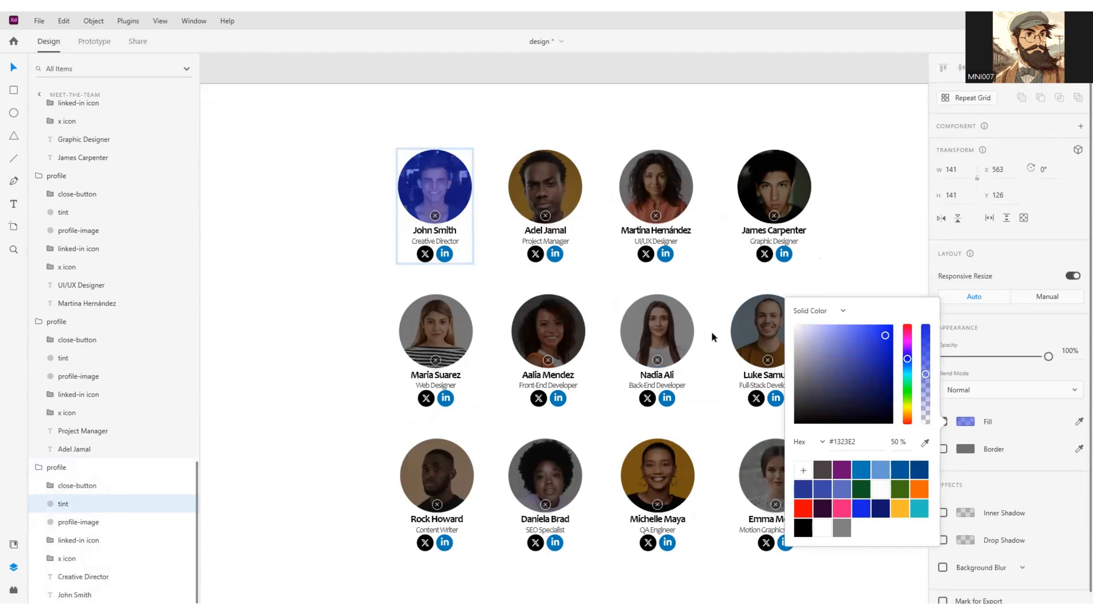
pyautogui.click(605, 271)
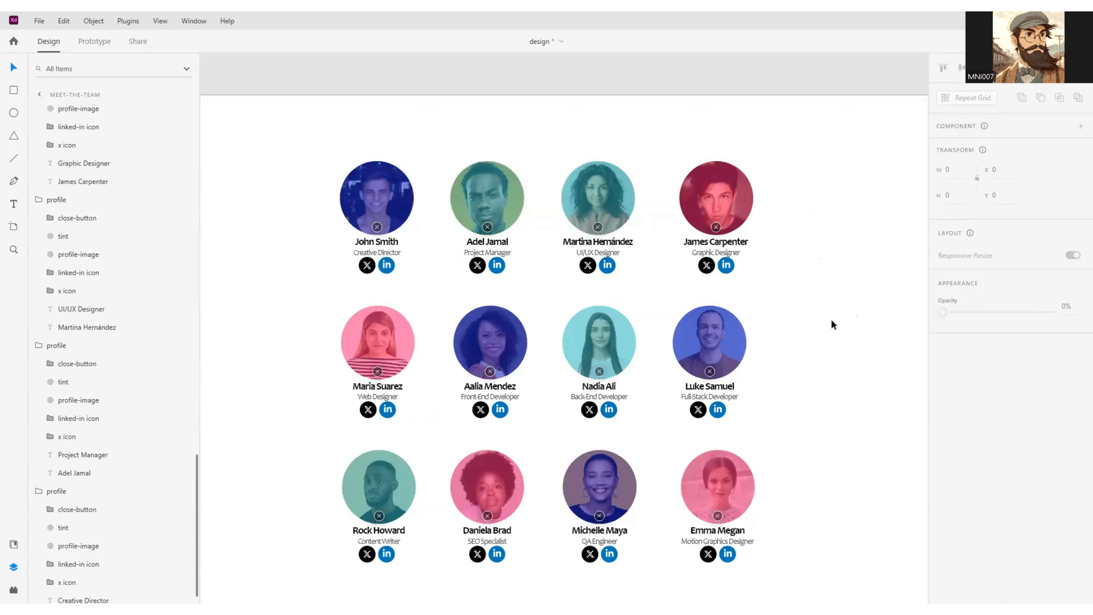
# Step: Compare the Meet-the-Team artboard with the bubble-style reference page next to it
pyautogui.moveTo(796, 329); pyautogui.dragTo(811, 274)
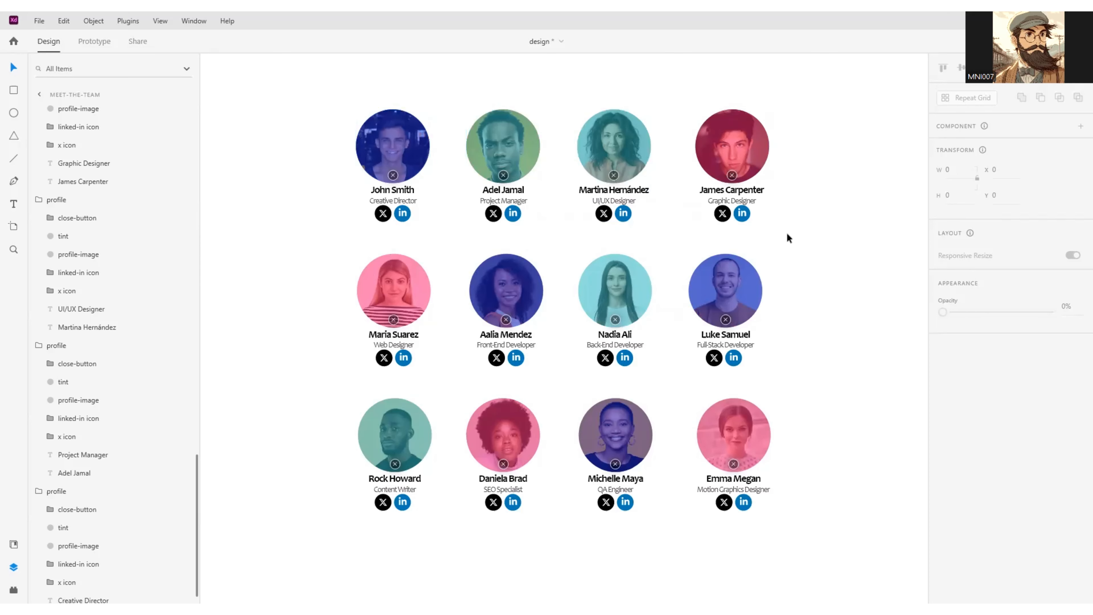
pyautogui.scroll(-2, 787, 238)
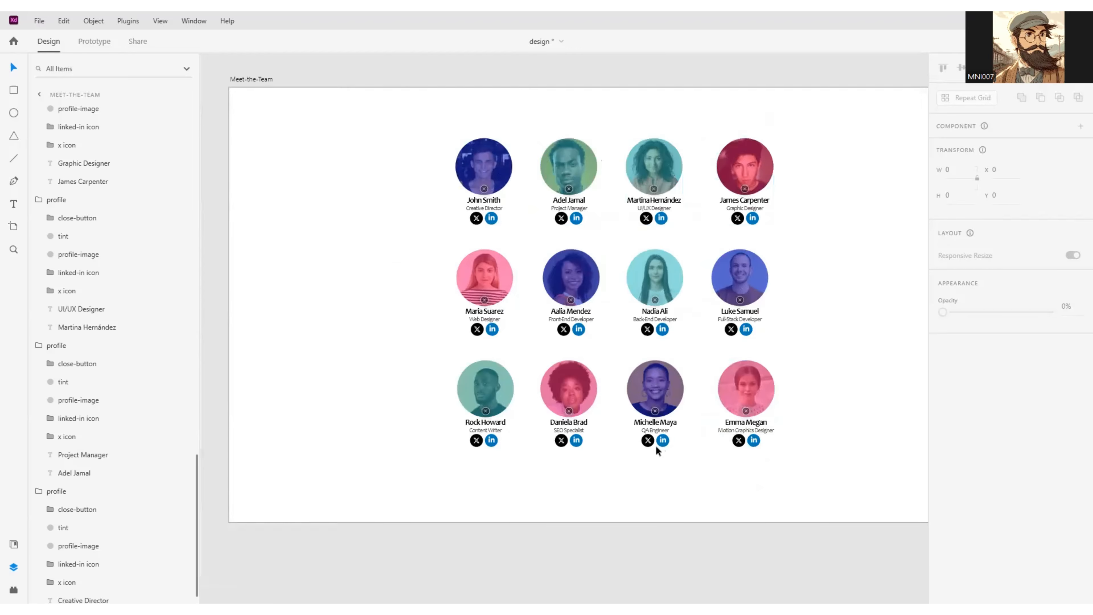
pyautogui.scroll(-1, 658, 450)
pyautogui.scroll(-2, 857, 416)
pyautogui.hscroll(-3, 471, 400)
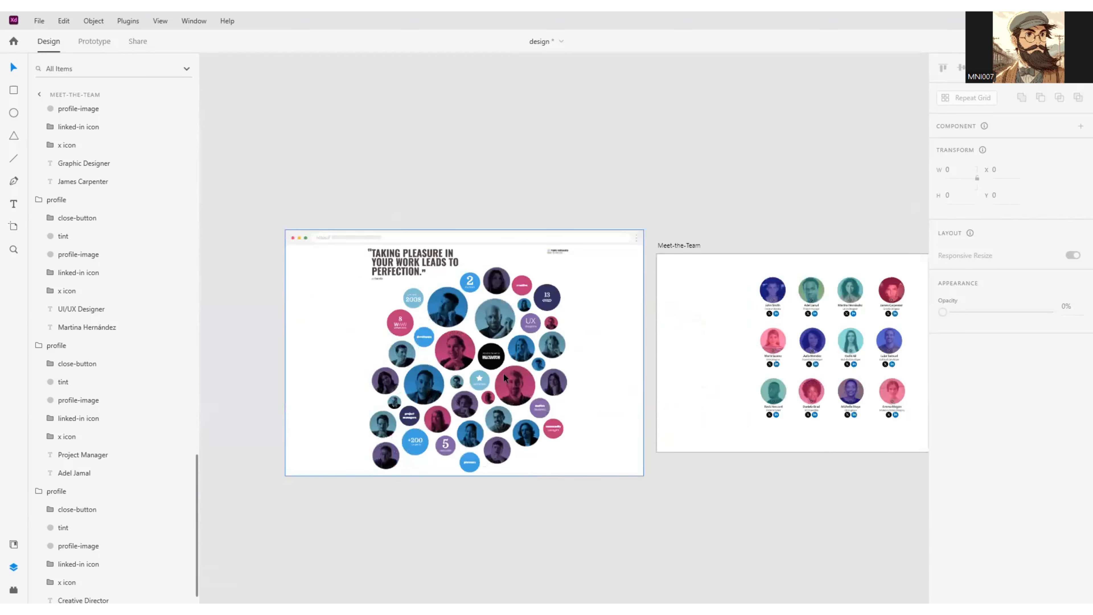
pyautogui.hscroll(3, 688, 349)
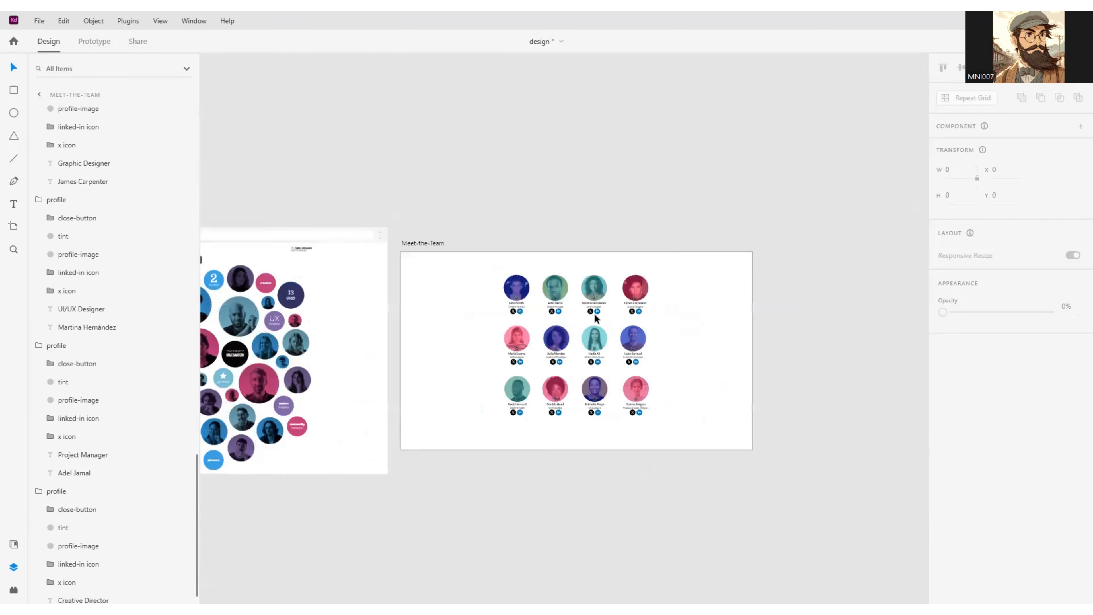
pyautogui.scroll(3, 602, 298)
pyautogui.scroll(1, 605, 299)
pyautogui.moveTo(569, 360); pyautogui.dragTo(753, 390)
pyautogui.scroll(2, 544, 329)
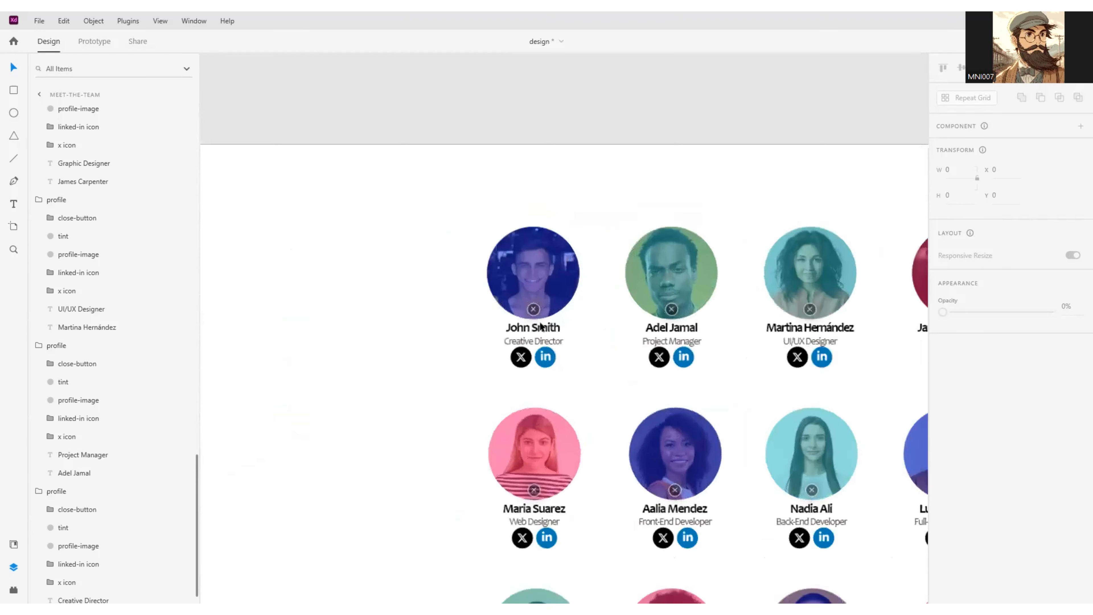
# Step: Move the first profile's name, designation and both social icons up behind its circular image, to Y 160
pyautogui.click(544, 331)
pyautogui.doubleClick(543, 329)
pyautogui.keyDown('shift'); pyautogui.click(533, 342); pyautogui.keyUp('shift')
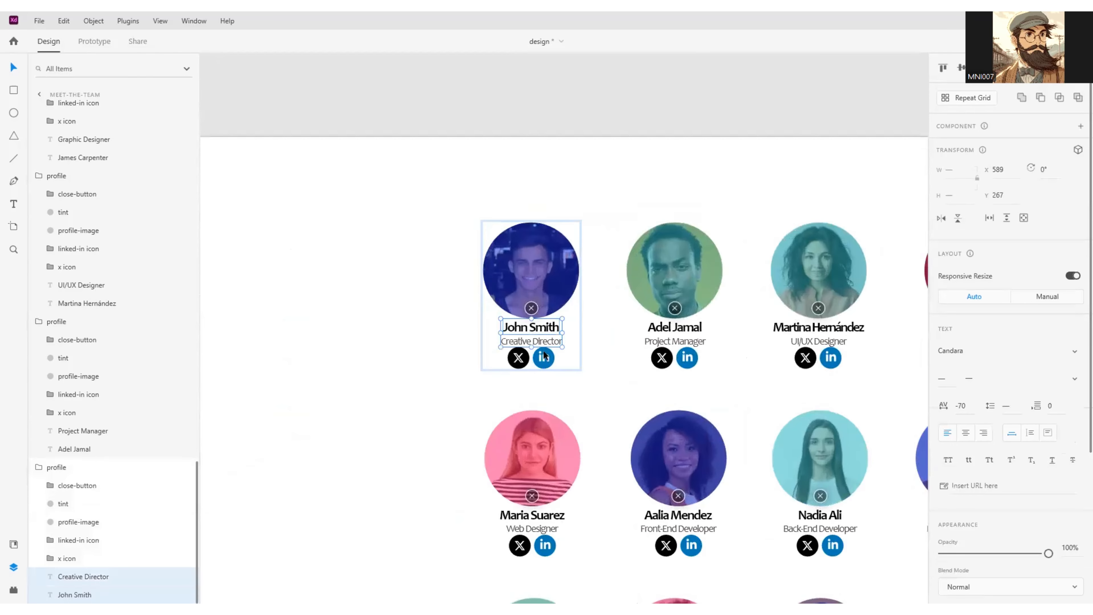
pyautogui.keyDown('shift'); pyautogui.click(520, 358); pyautogui.keyUp('shift')
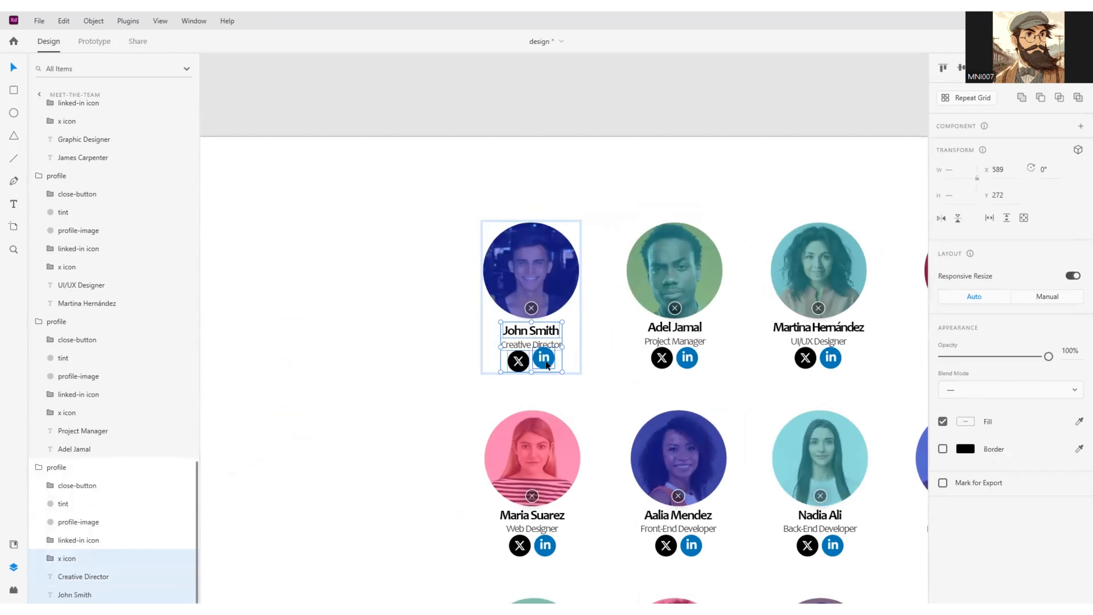
pyautogui.keyDown('shift'); pyautogui.click(546, 363); pyautogui.keyUp('shift')
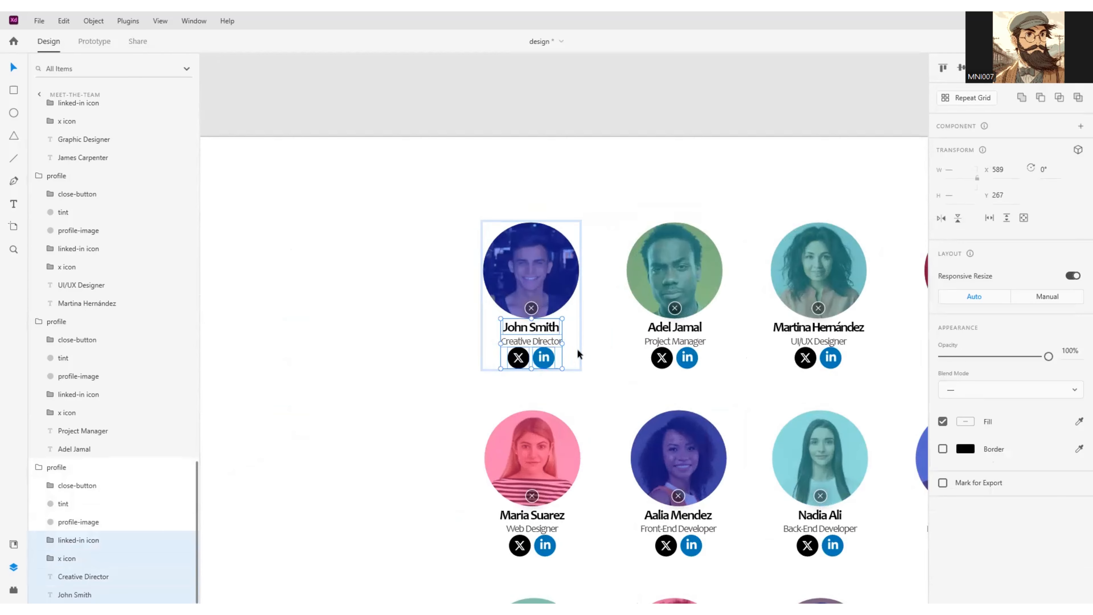
pyautogui.press('BackSpace')
pyautogui.press('BackSpace')
pyautogui.press('BackSpace')
pyautogui.write('86')
pyautogui.press('Return')
pyautogui.moveTo(1005, 190); pyautogui.dragTo(1003, 156)
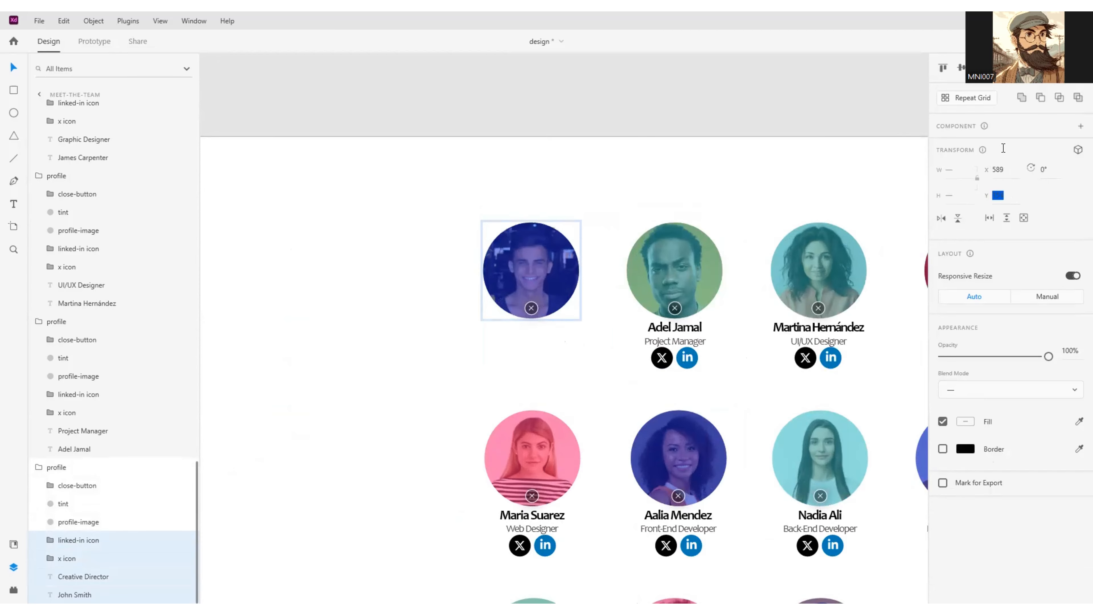
pyautogui.click(538, 303)
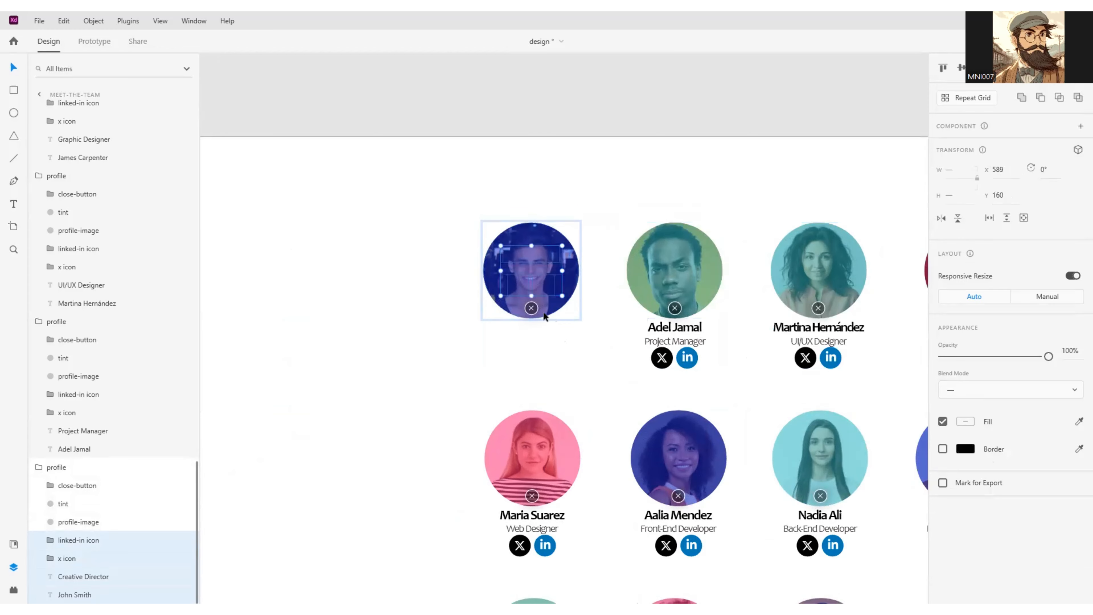
# Step: Make the close button of the Creative Director profile fully transparent
pyautogui.click(532, 308)
pyautogui.moveTo(1048, 438); pyautogui.dragTo(862, 433)
pyautogui.press('Escape')
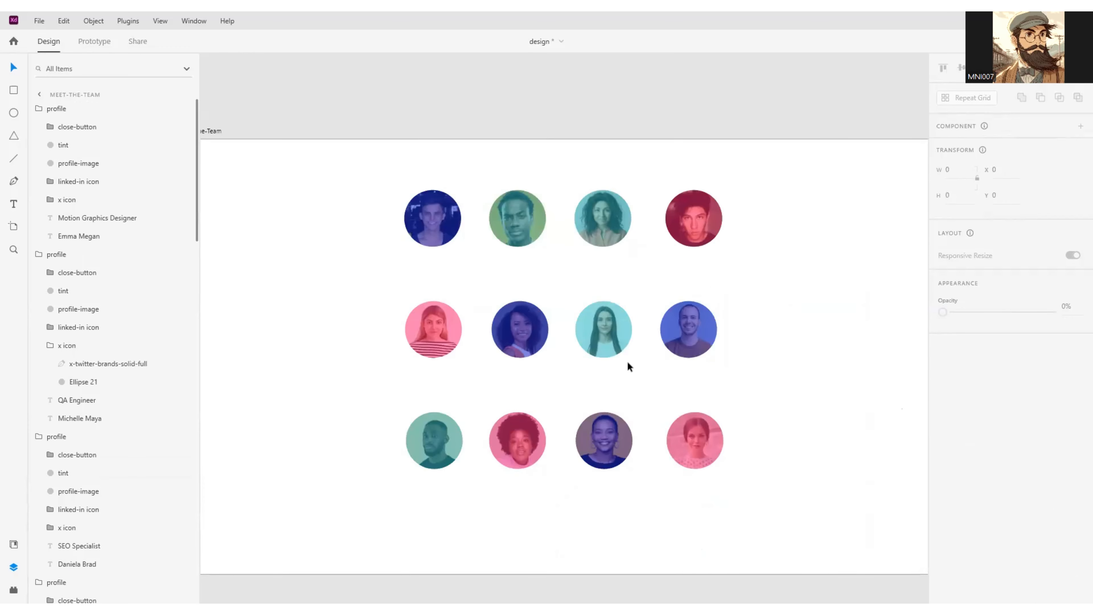
# Step: Examine the grid of twelve profile circles against the scattered, varied-size circles of the reference page
pyautogui.scroll(1, 627, 360)
pyautogui.scroll(-1, 606, 385)
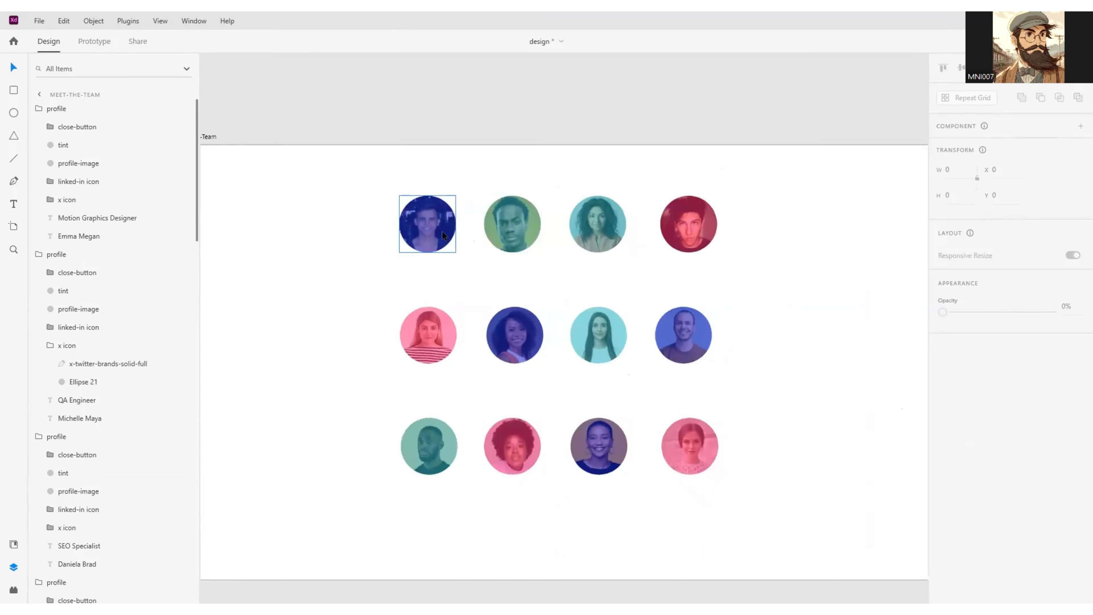
pyautogui.click(428, 242)
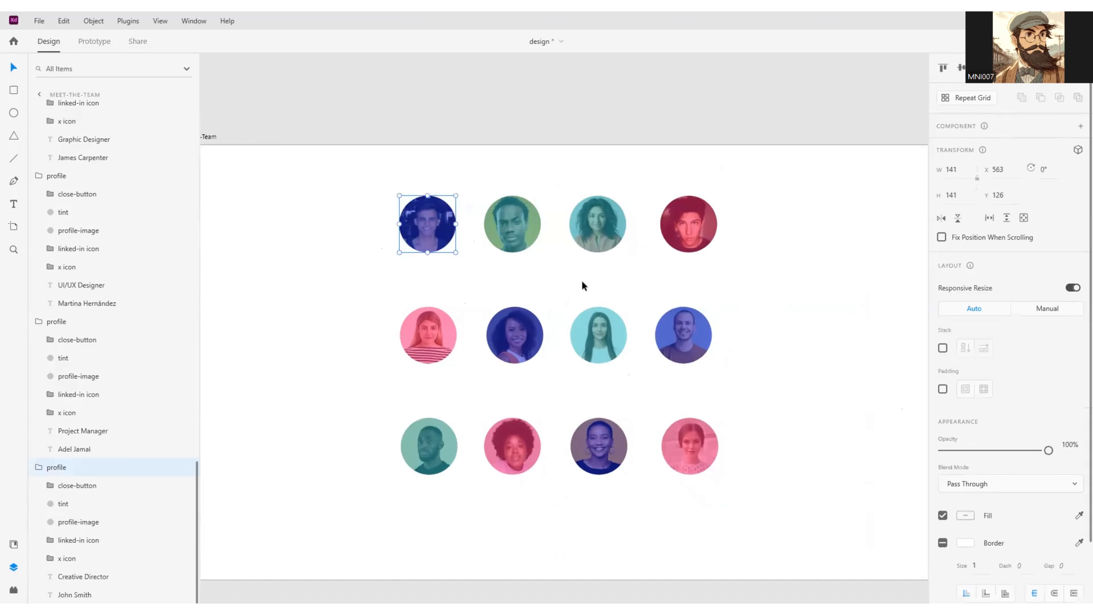
pyautogui.scroll(-3, 752, 310)
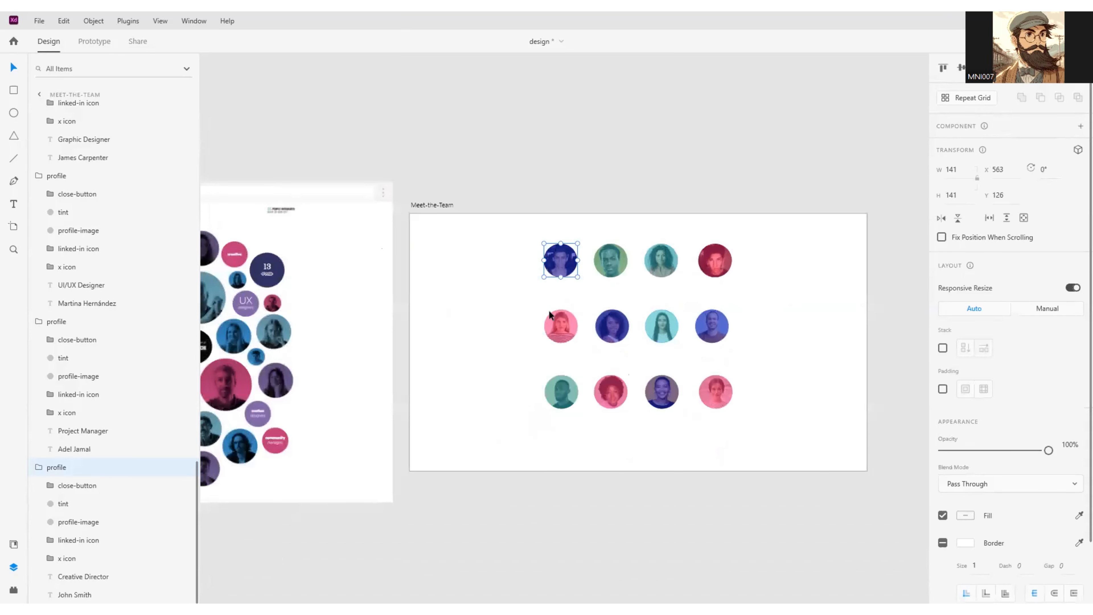
pyautogui.scroll(-1, 518, 310)
pyautogui.scroll(2, 639, 293)
pyautogui.scroll(-2, 578, 295)
pyautogui.moveTo(578, 295); pyautogui.dragTo(457, 296)
pyautogui.scroll(2, 453, 300)
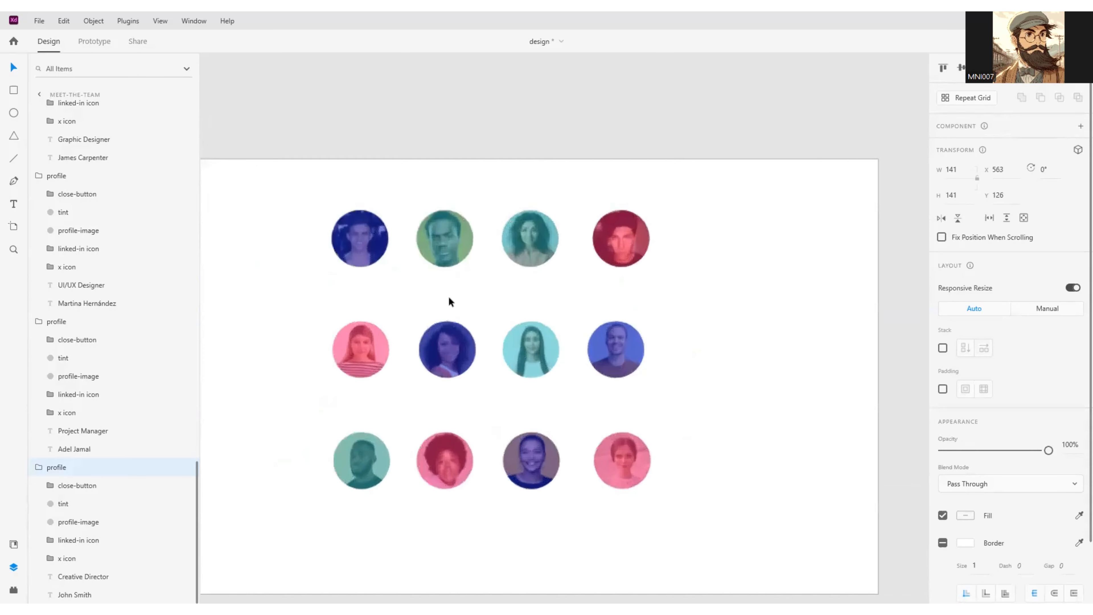
pyautogui.scroll(1, 415, 305)
pyautogui.scroll(-1, 413, 303)
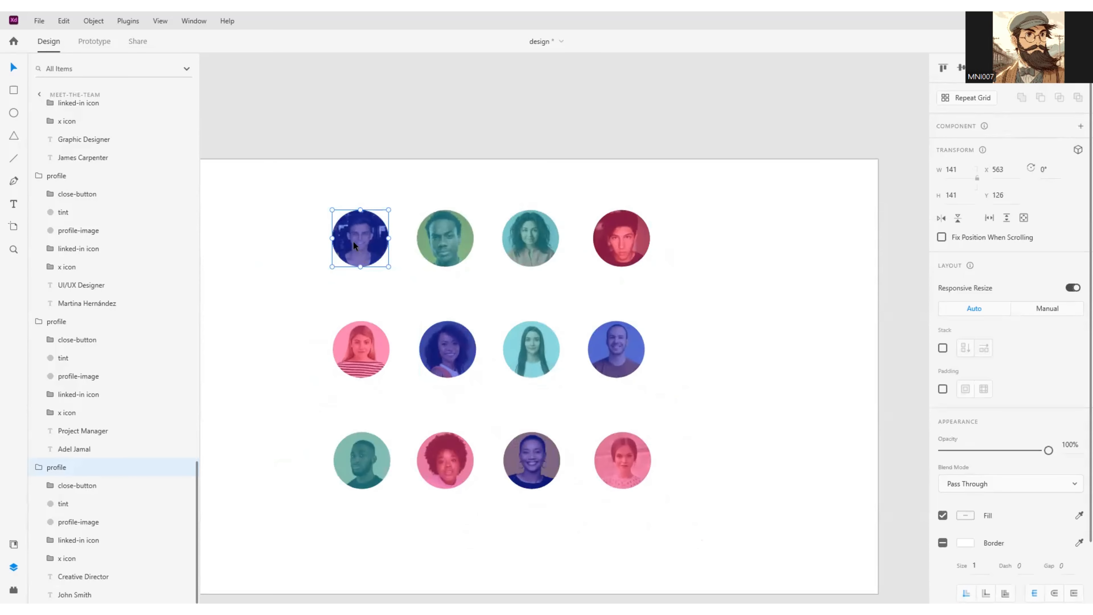
# Step: Enlarge the Creative Director profile and the Project Manager profile, the latter to about 215 × 215, and move them apart
pyautogui.press('alt')
pyautogui.press('Escape')
pyautogui.click(365, 250)
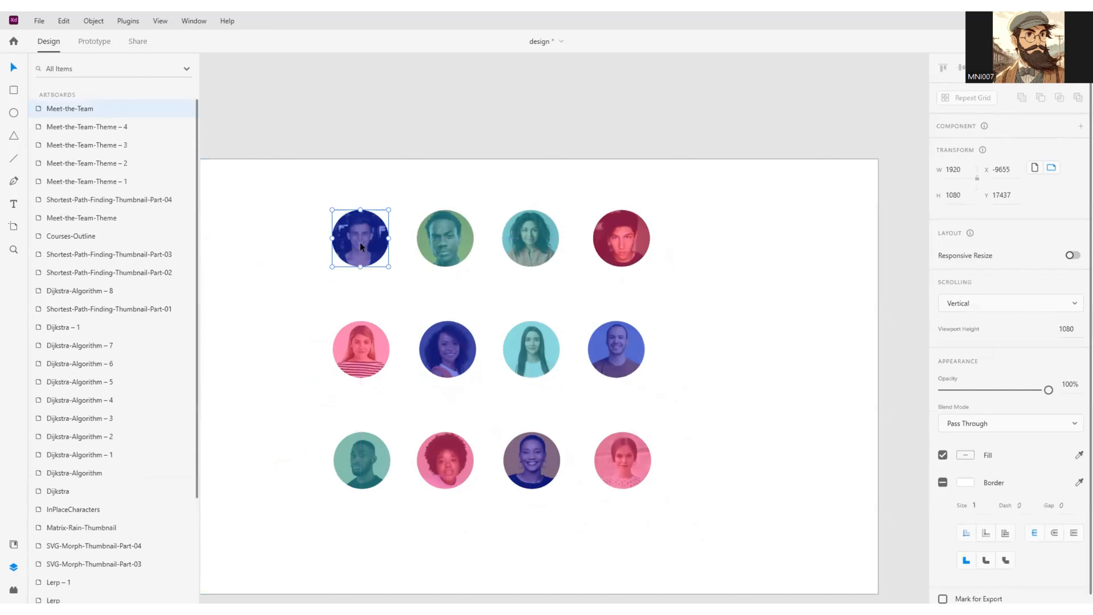
pyautogui.moveTo(388, 267)
pyautogui.mouseDown()
pyautogui.moveTo(415, 300)
pyautogui.moveTo(393, 283)
pyautogui.mouseUp()
pyautogui.moveTo(361, 251); pyautogui.dragTo(359, 266)
pyautogui.click(447, 251)
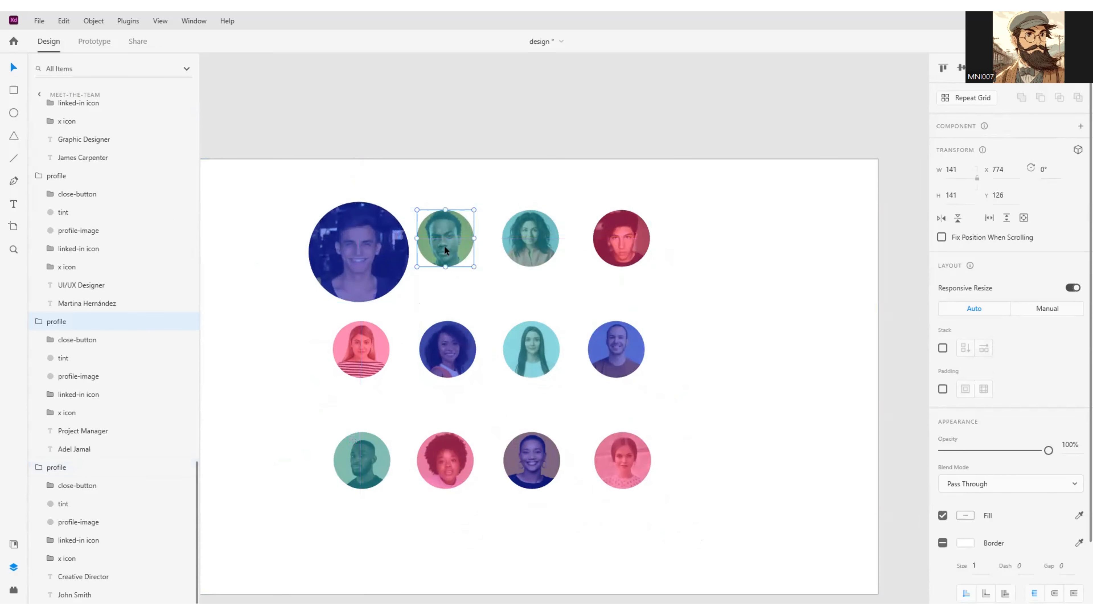
pyautogui.moveTo(474, 266); pyautogui.dragTo(488, 292)
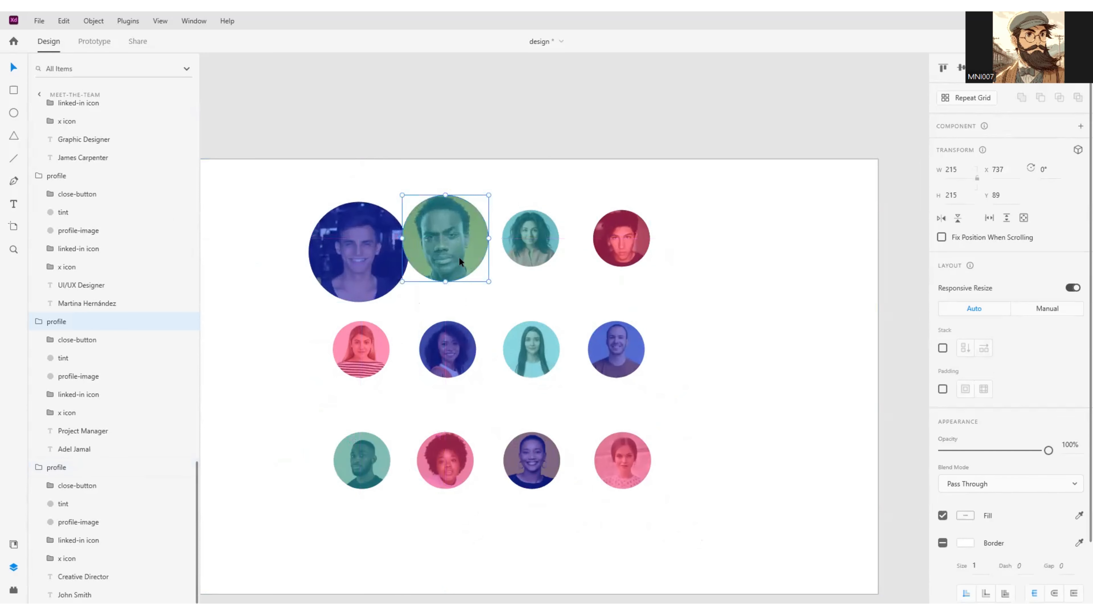
pyautogui.moveTo(459, 257); pyautogui.dragTo(566, 308)
# Step: Scatter the four top-row profiles and last two bottom-row profiles, placing Project Manager at about X 1441, Y 641 and QA Engineer at about X 988, Y 810
pyautogui.click(516, 238)
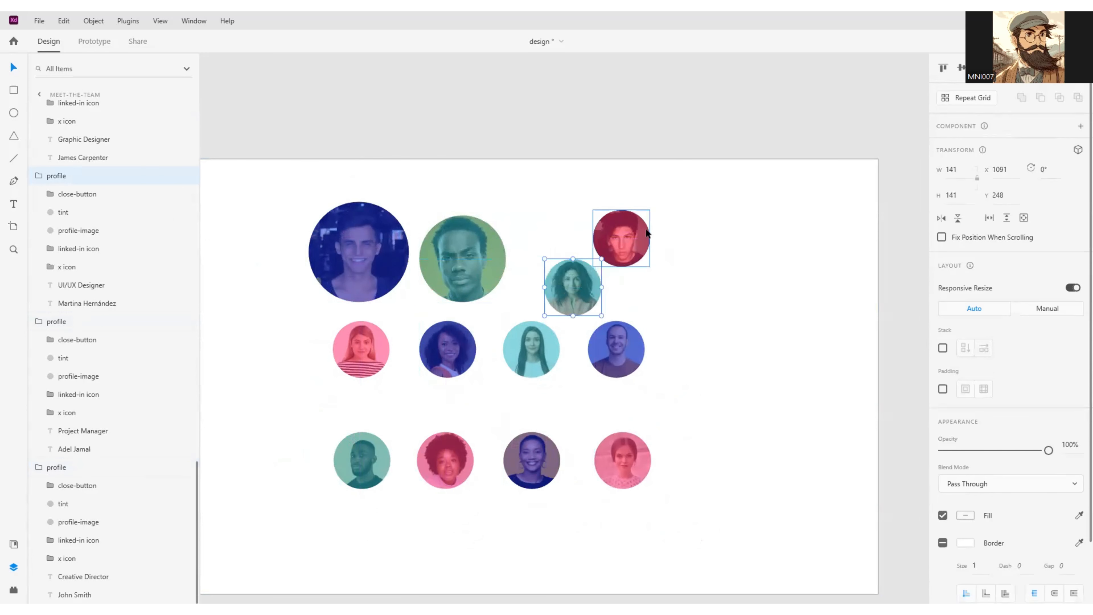
pyautogui.moveTo(646, 229); pyautogui.dragTo(720, 221)
pyautogui.moveTo(577, 275); pyautogui.dragTo(605, 236)
pyautogui.moveTo(432, 251); pyautogui.dragTo(479, 230)
pyautogui.click(346, 244)
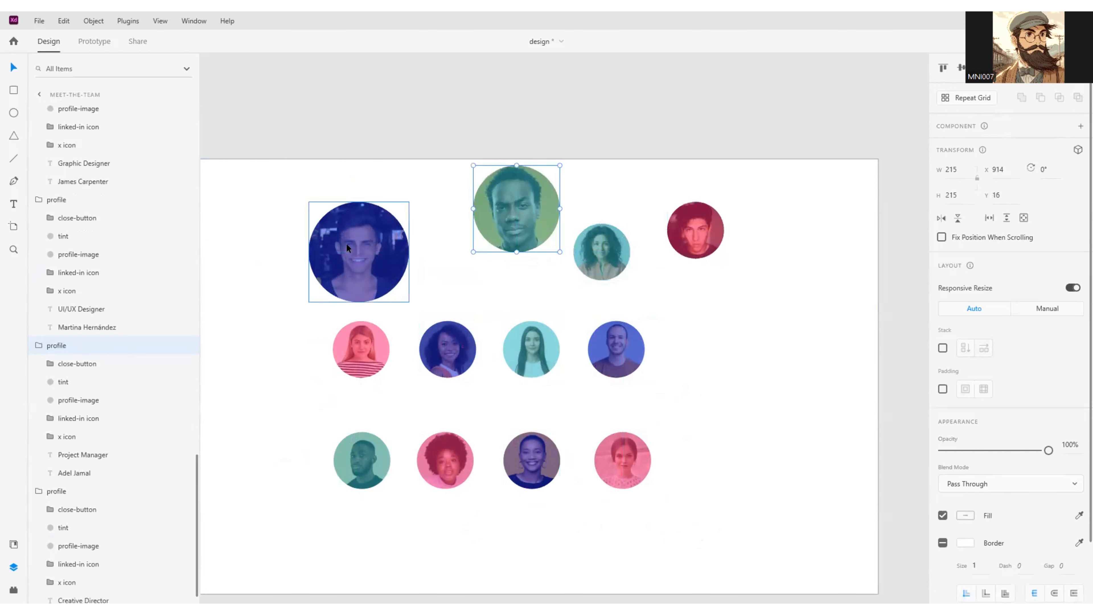
pyautogui.moveTo(346, 243); pyautogui.dragTo(395, 266)
pyautogui.click(506, 254)
pyautogui.moveTo(505, 253); pyautogui.dragTo(697, 460)
pyautogui.moveTo(614, 452); pyautogui.dragTo(589, 403)
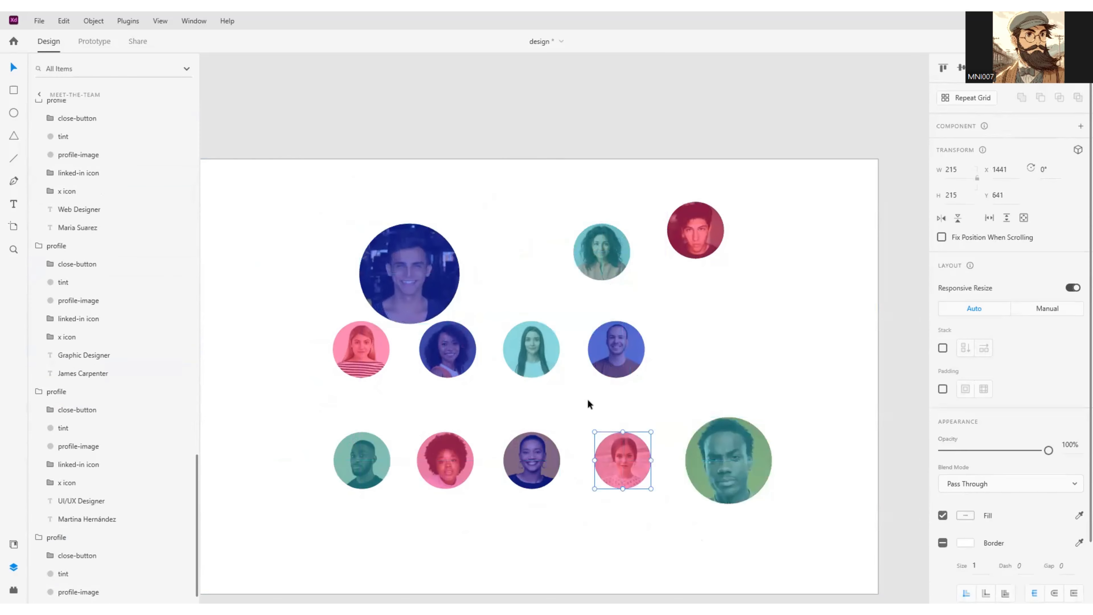
pyautogui.moveTo(516, 462); pyautogui.dragTo(516, 516)
# Step: Enlarge and reposition the Front-End Developer and Back-End Developer profiles, and shrink the Web Designer profile
pyautogui.click(459, 354)
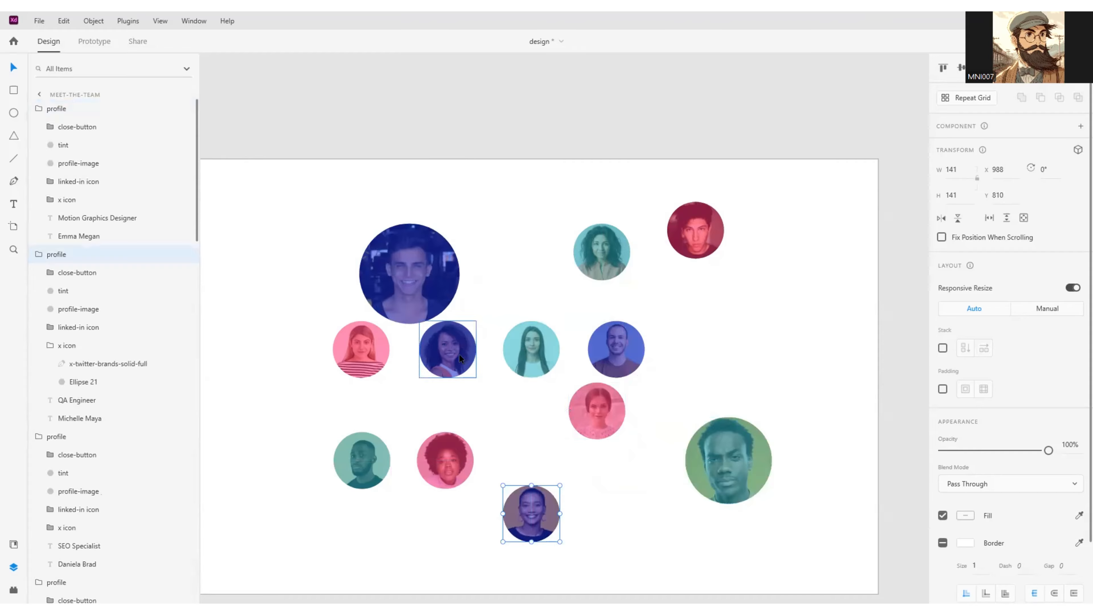
pyautogui.moveTo(459, 354); pyautogui.dragTo(440, 397)
pyautogui.click(532, 357)
pyautogui.moveTo(532, 357); pyautogui.dragTo(542, 384)
pyautogui.moveTo(492, 339); pyautogui.dragTo(508, 331)
pyautogui.moveTo(442, 379); pyautogui.dragTo(451, 362)
pyautogui.moveTo(466, 406); pyautogui.dragTo(475, 413)
pyautogui.moveTo(347, 363); pyautogui.dragTo(370, 364)
# Step: Enlarge and reposition the Content Writer (about 253 wide) and SEO Specialist (about 173 wide) profiles, and move QA Engineer to about X 981, Y 582
pyautogui.moveTo(366, 454); pyautogui.dragTo(332, 430)
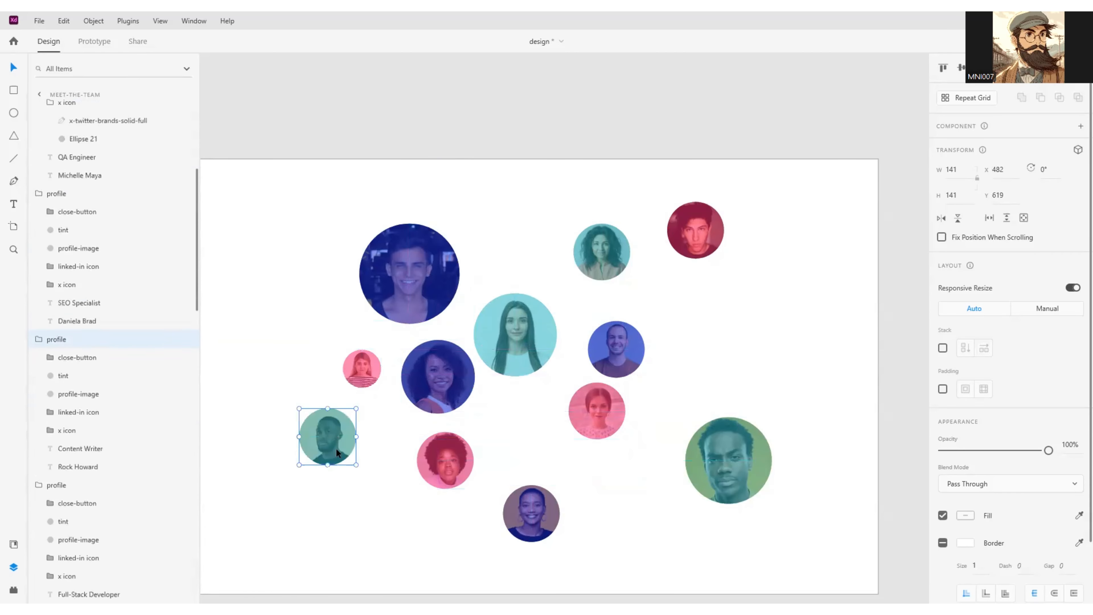
pyautogui.moveTo(356, 465); pyautogui.dragTo(380, 489)
pyautogui.moveTo(339, 437); pyautogui.dragTo(356, 453)
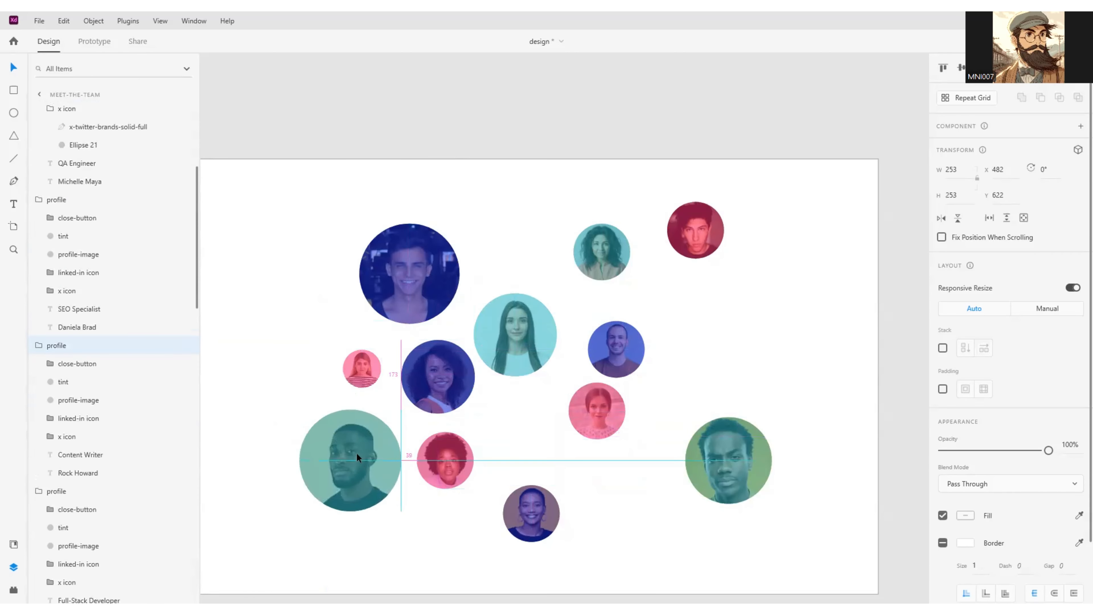
pyautogui.moveTo(463, 477); pyautogui.dragTo(539, 474)
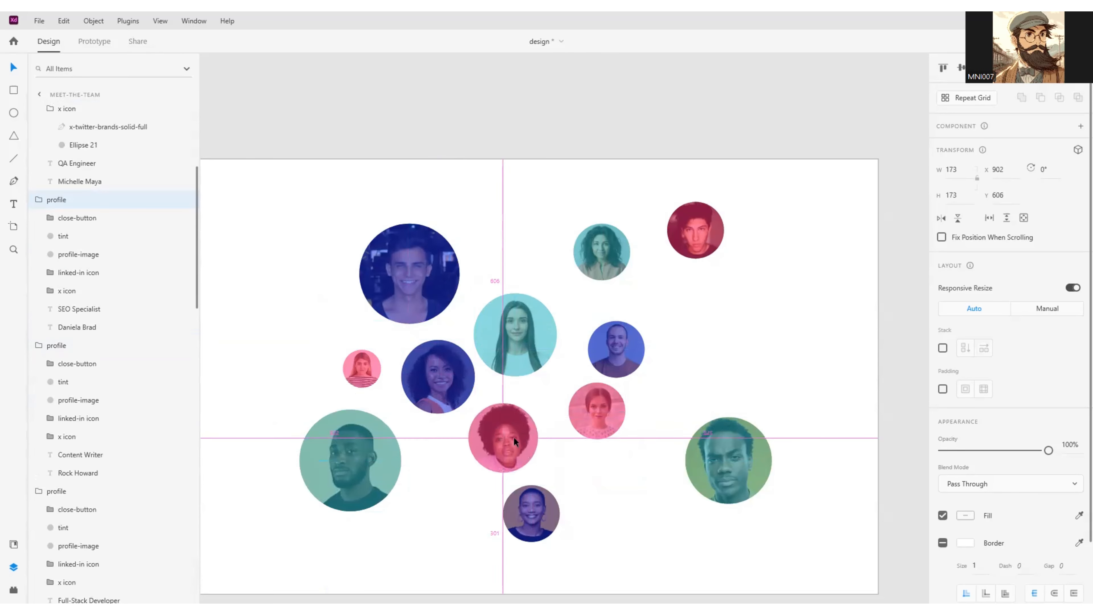
pyautogui.moveTo(513, 438); pyautogui.dragTo(478, 460)
pyautogui.moveTo(539, 505); pyautogui.dragTo(537, 412)
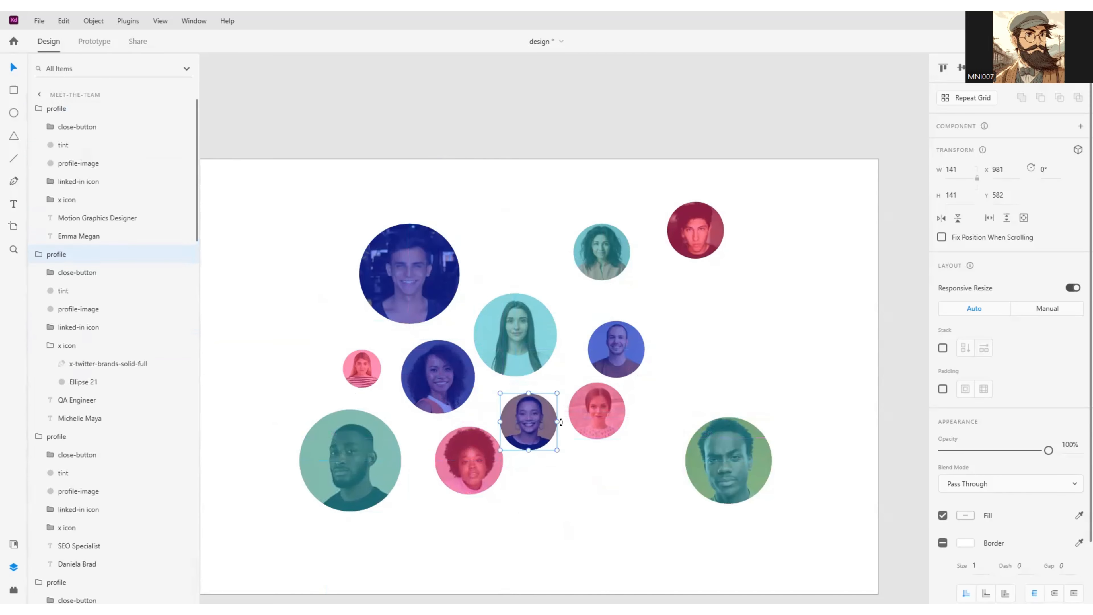
# Step: Move the Project Manager profile toward the lower middle, and enlarge and reposition Graphic Designer (about 203 wide) and UI/UX Designer (about 175 wide)
pyautogui.moveTo(706, 456); pyautogui.dragTo(611, 483)
pyautogui.moveTo(713, 238); pyautogui.dragTo(722, 330)
pyautogui.moveTo(672, 291); pyautogui.dragTo(672, 304)
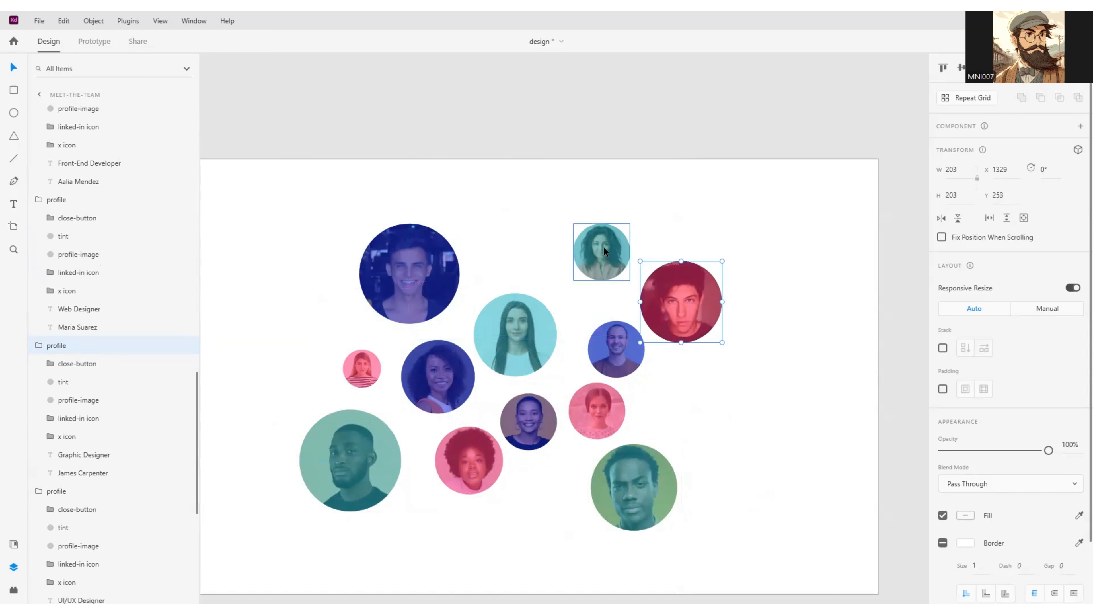
pyautogui.moveTo(603, 247); pyautogui.dragTo(603, 292)
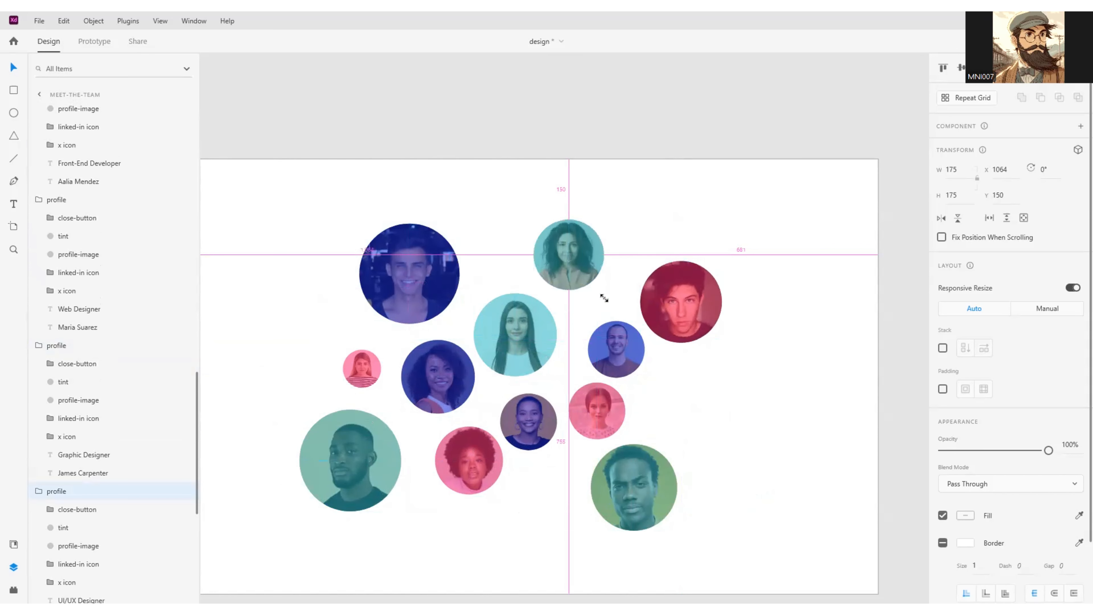
# Step: Reposition the Full-Stack Developer profile down and right, Motion Graphics Designer upward, and QA Engineer to the right for a balanced scatter
pyautogui.moveTo(619, 348); pyautogui.dragTo(677, 397)
pyautogui.click(603, 387)
pyautogui.moveTo(604, 406); pyautogui.dragTo(608, 343)
pyautogui.moveTo(541, 424); pyautogui.dragTo(574, 421)
# Step: Move all twelve profiles together to about X 435, Y 153 on the Meet-the-Team artboard, and save the document
pyautogui.scroll(-3, 767, 449)
pyautogui.moveTo(745, 413); pyautogui.dragTo(700, 354)
pyautogui.moveTo(424, 275); pyautogui.dragTo(720, 458)
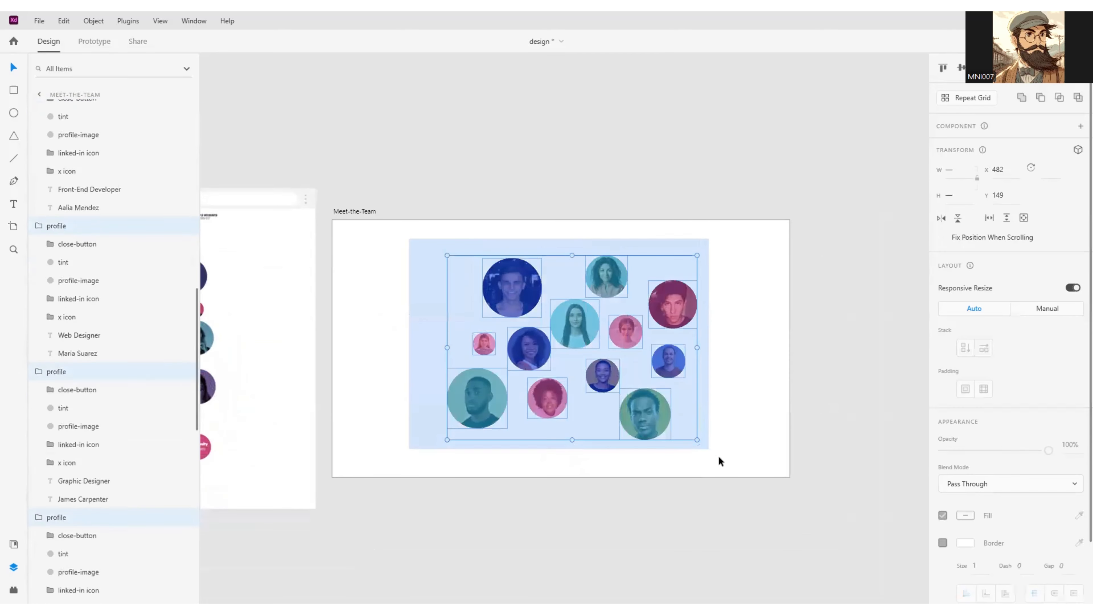
pyautogui.moveTo(666, 310)
pyautogui.mouseDown()
pyautogui.moveTo(636, 311)
pyautogui.moveTo(650, 313)
pyautogui.mouseUp()
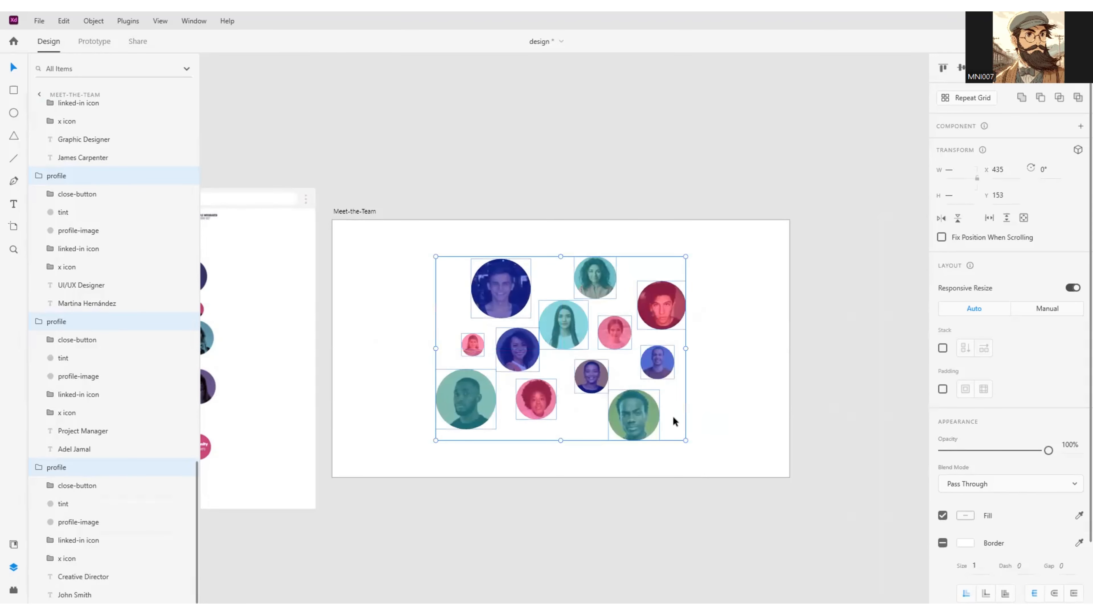
pyautogui.click(718, 421)
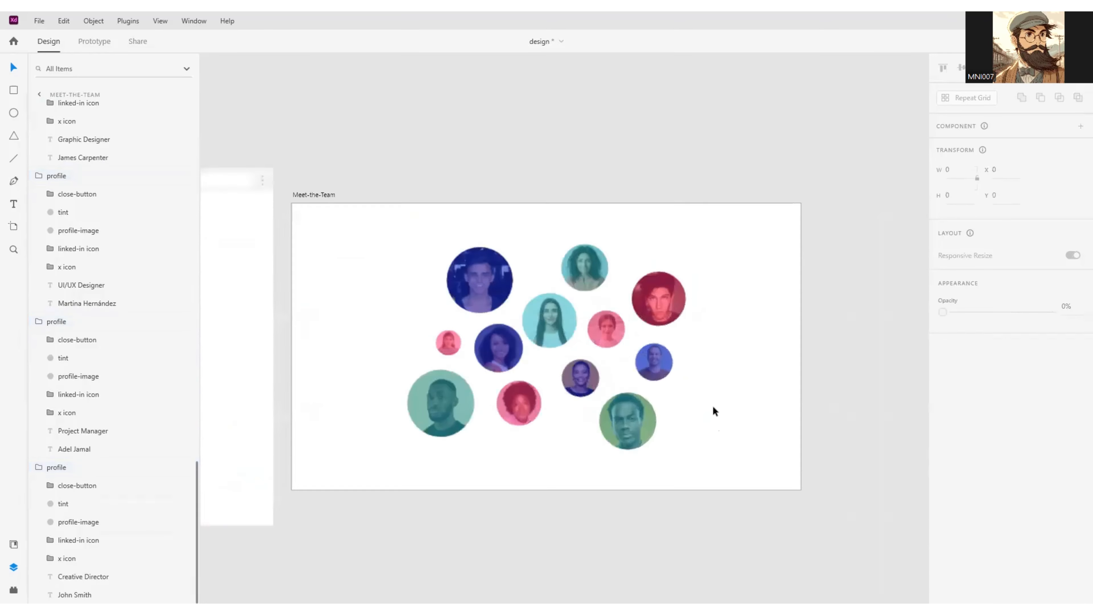
pyautogui.scroll(2, 712, 405)
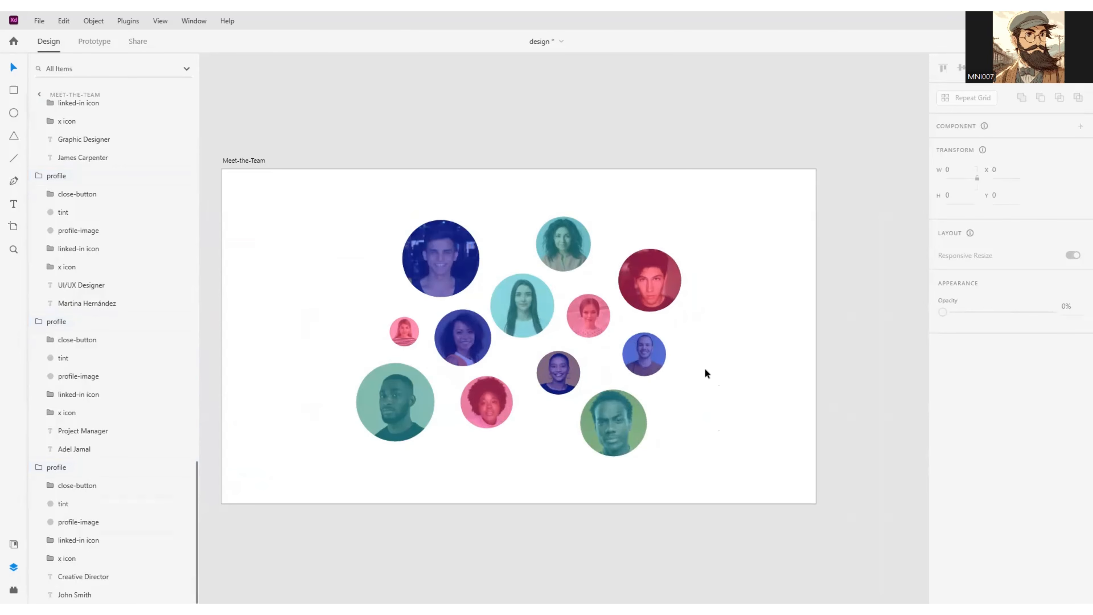
pyautogui.hotkey('ctrl', 's')
# Step: Examine the reference page's arrangement of tinted portraits and solid circles carrying role labels
pyautogui.scroll(1, 365, 313)
pyautogui.scroll(-1, 364, 314)
pyautogui.moveTo(376, 314); pyautogui.dragTo(992, 292)
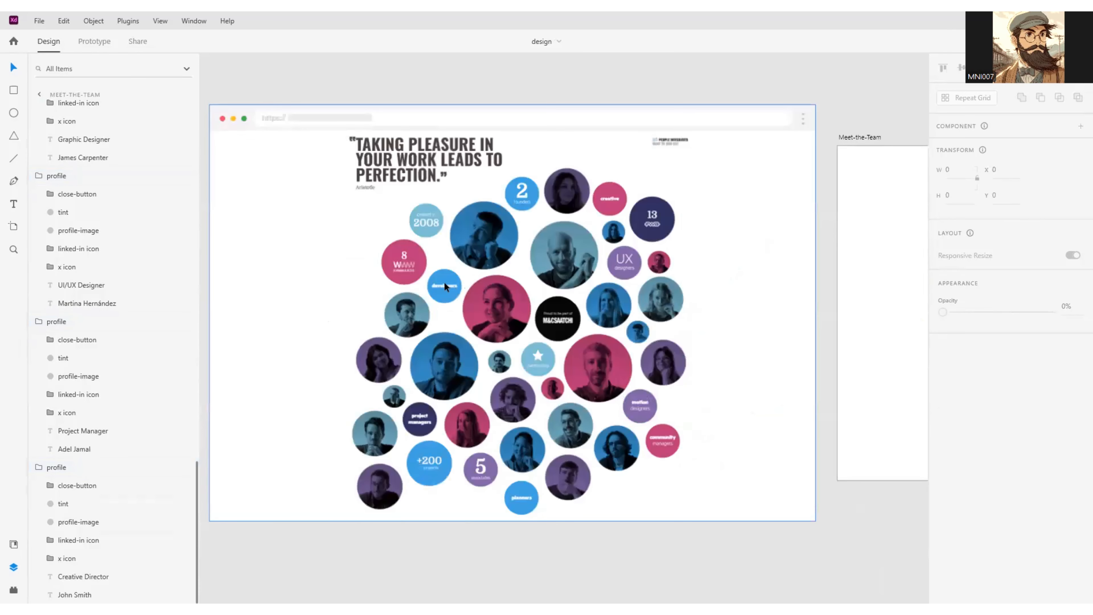
pyautogui.scroll(2, 439, 281)
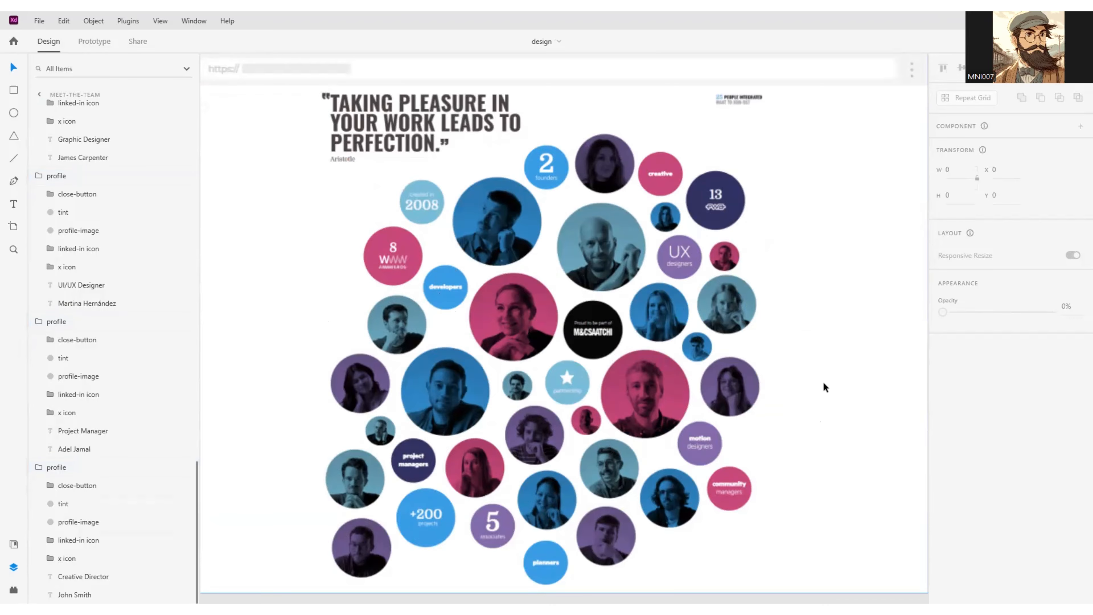
pyautogui.scroll(-2, 823, 381)
pyautogui.moveTo(697, 387); pyautogui.dragTo(362, 388)
pyautogui.moveTo(656, 366); pyautogui.dragTo(482, 357)
pyautogui.scroll(3, 482, 355)
pyautogui.moveTo(594, 353); pyautogui.dragTo(384, 421)
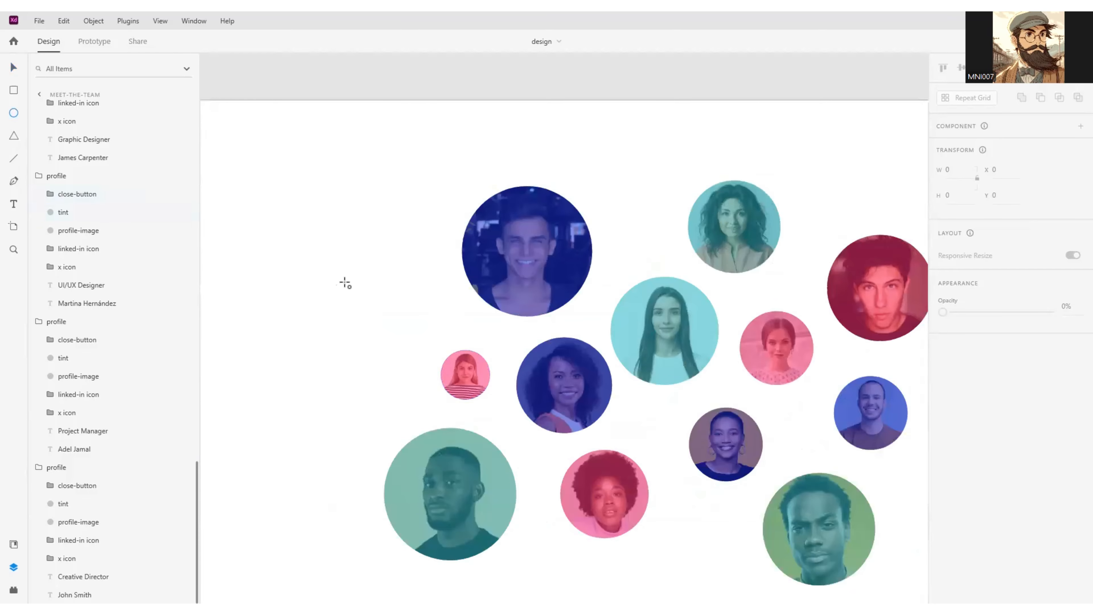
# Step: Draw a circle about 156 wide beside the upper-left profiles, fill it with blue #007AB5 and remove its border
pyautogui.moveTo(344, 283); pyautogui.dragTo(378, 338)
pyautogui.click(13, 69)
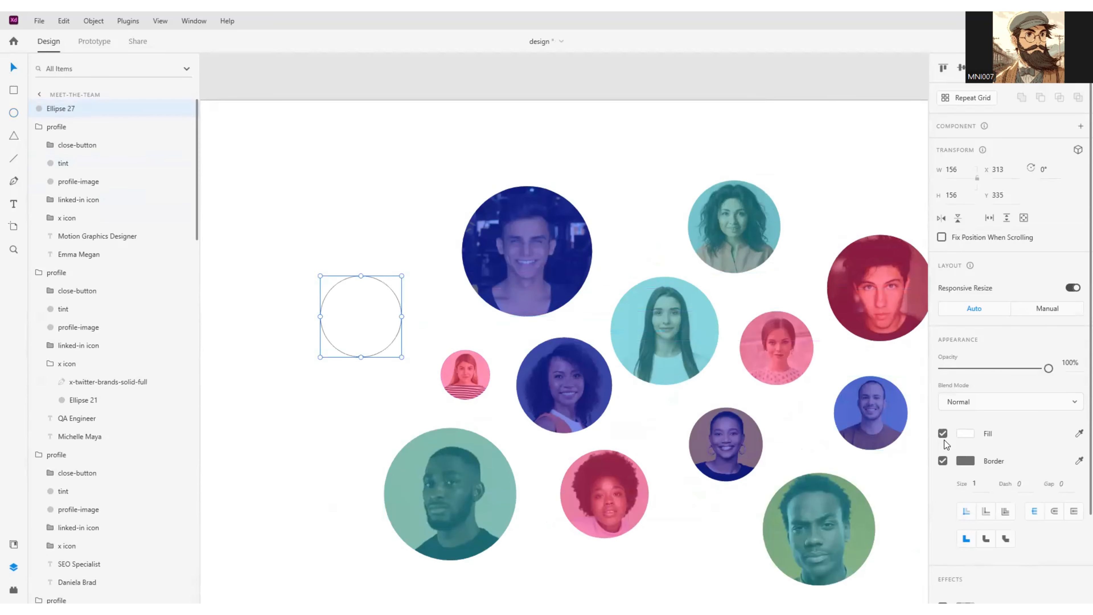
pyautogui.click(966, 433)
pyautogui.click(863, 482)
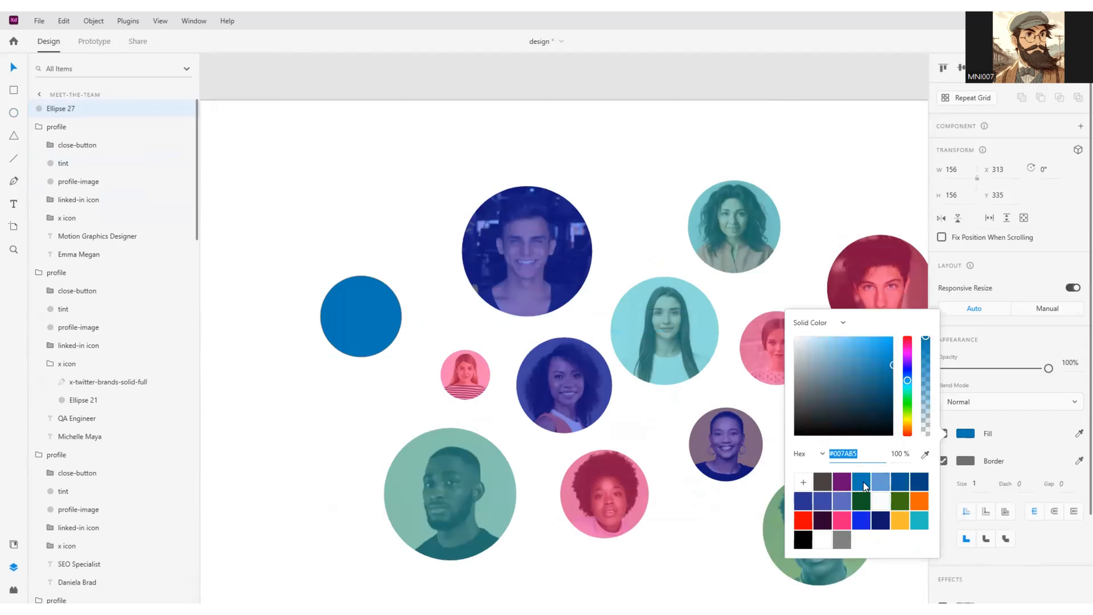
pyautogui.click(1005, 443)
pyautogui.click(942, 461)
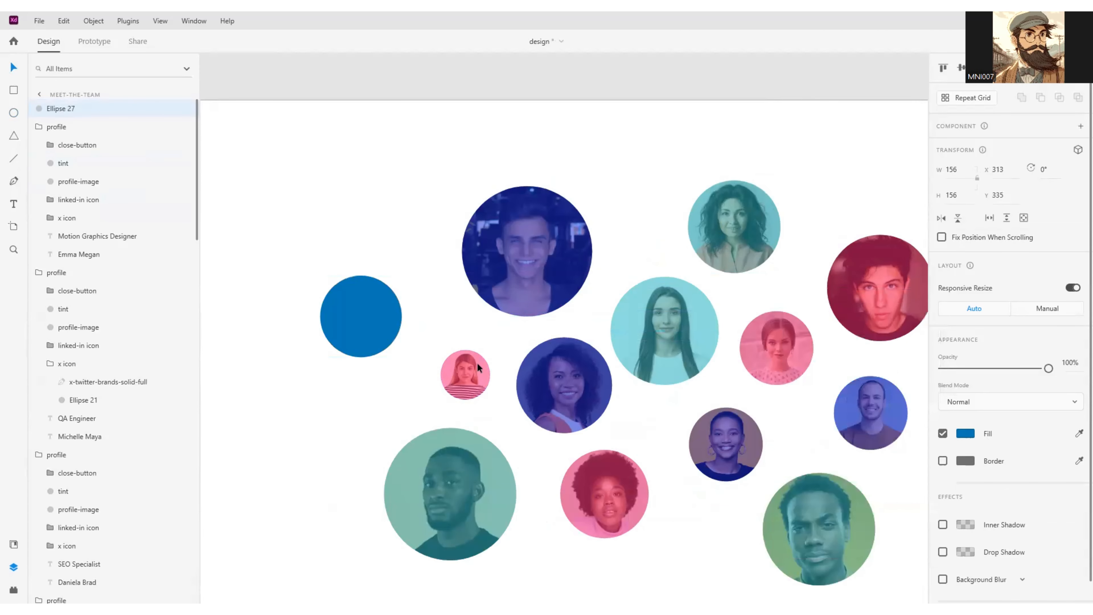
# Step: Add the text "Developers" inside the blue circle and centre it
pyautogui.click(15, 205)
pyautogui.click(343, 318)
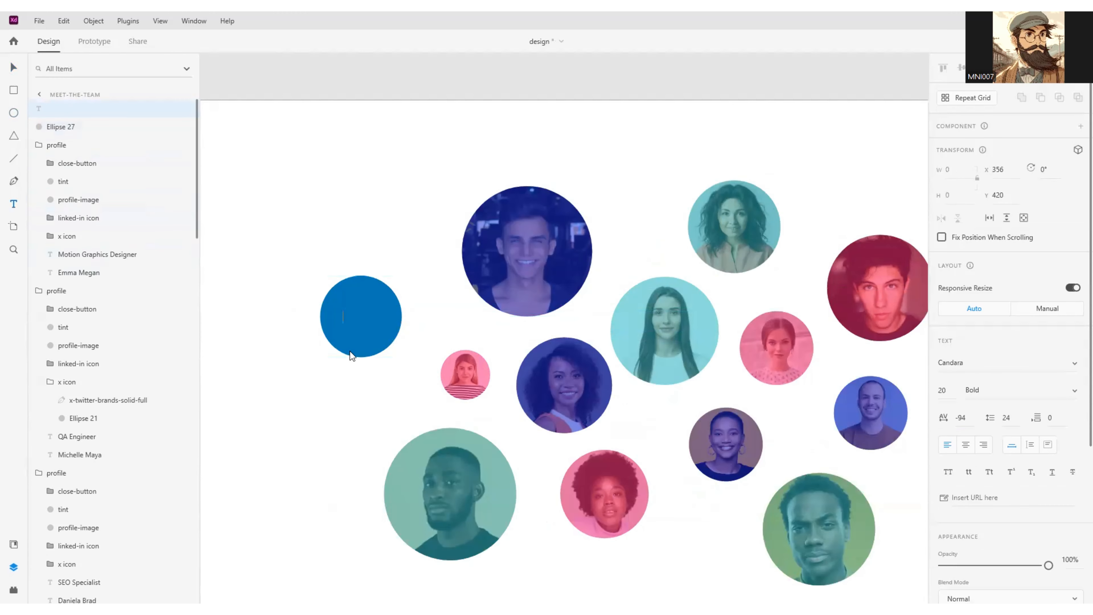
pyautogui.write('Developers')
pyautogui.press('Escape')
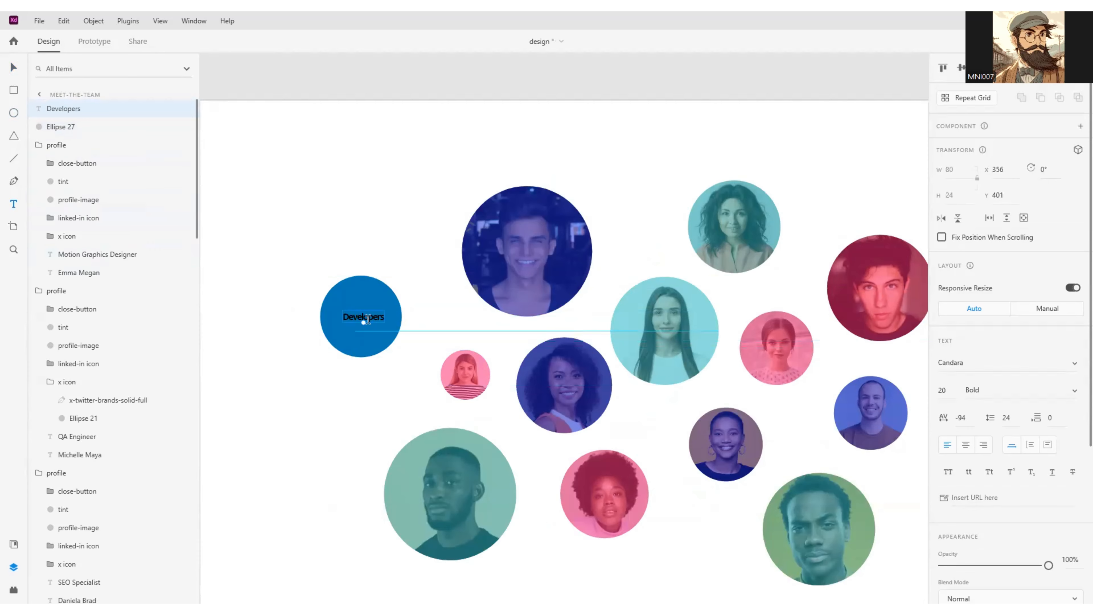
pyautogui.click(14, 66)
pyautogui.moveTo(362, 316); pyautogui.dragTo(360, 316)
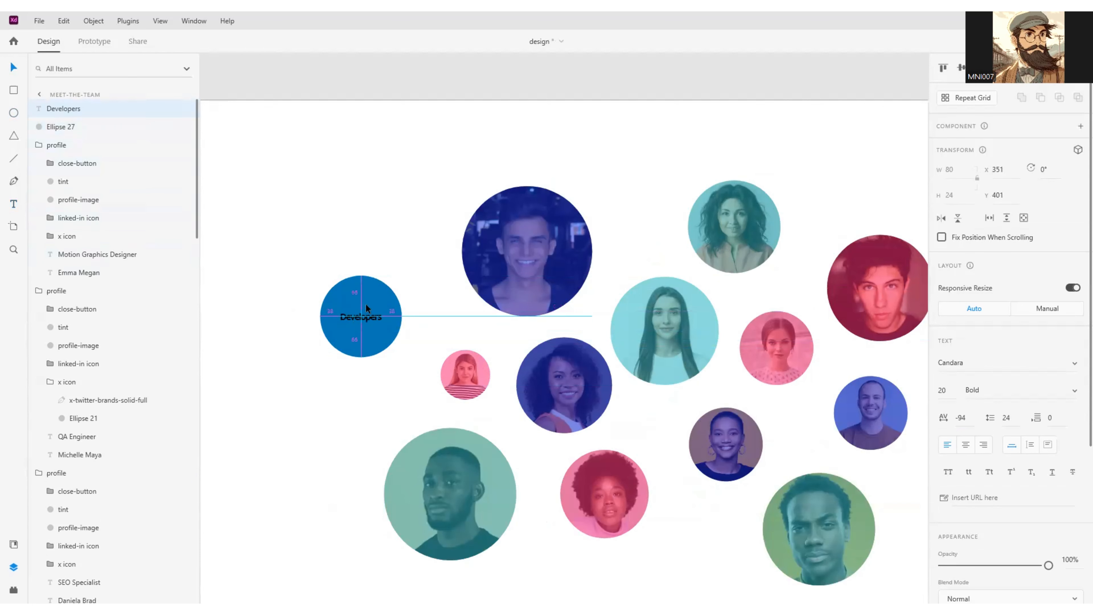
# Step: Fill the Developers label with white and enlarge its text to size 24
pyautogui.scroll(-4, 1018, 450)
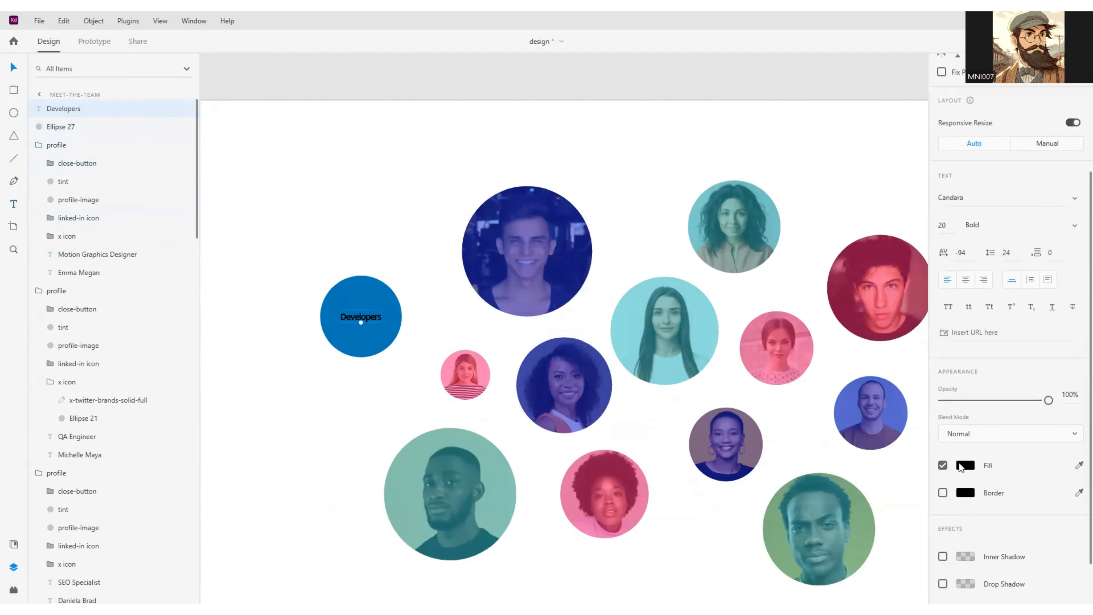
pyautogui.click(964, 466)
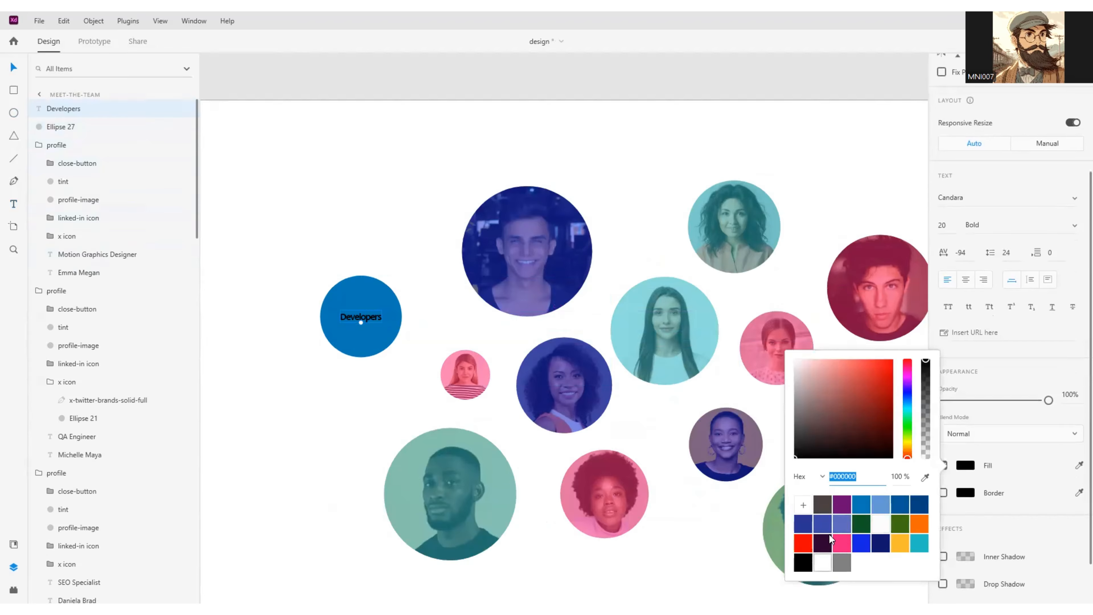
pyautogui.click(822, 563)
pyautogui.click(1034, 353)
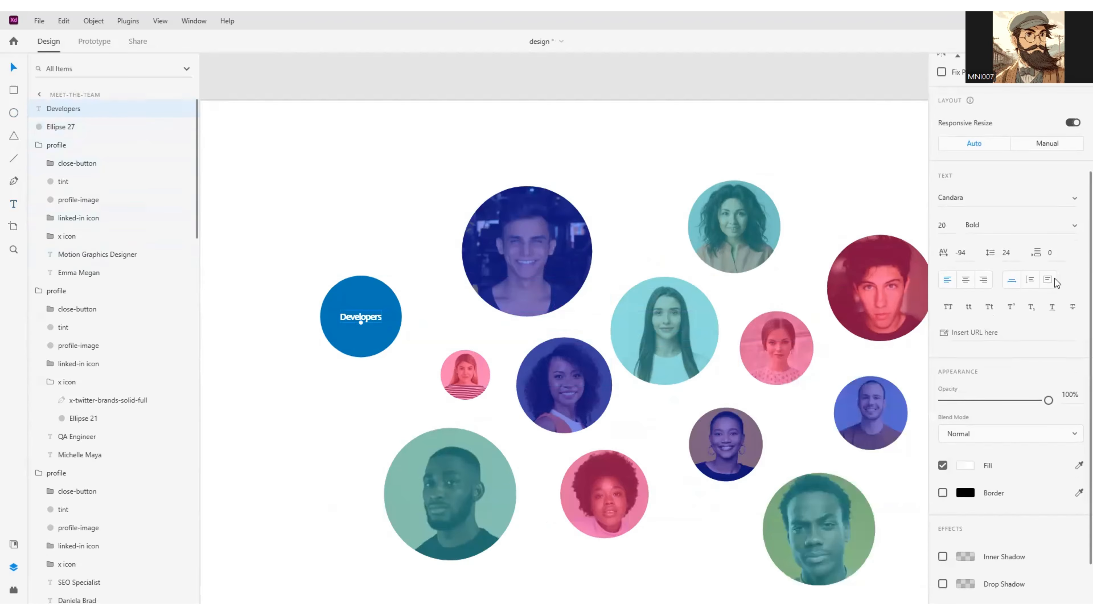
pyautogui.scroll(2, 1060, 250)
pyautogui.scroll(-2, 1007, 470)
pyautogui.moveTo(360, 323); pyautogui.dragTo(359, 326)
# Step: Align the Developers label with the vertical middle of its blue circle
pyautogui.keyDown('shift'); pyautogui.click(364, 305); pyautogui.keyUp('shift')
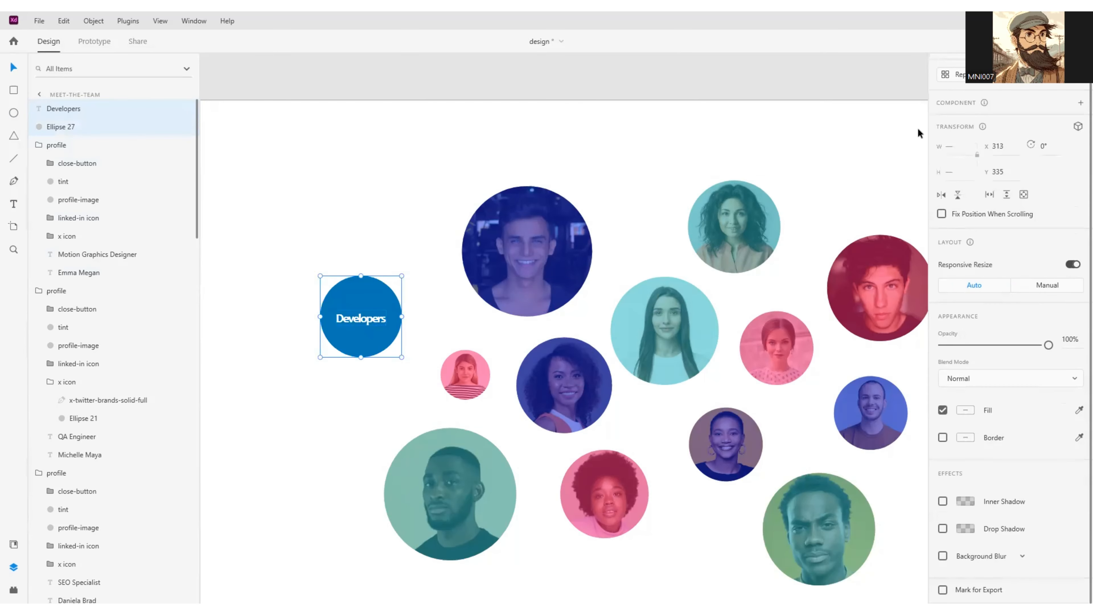
pyautogui.scroll(1, 1035, 110)
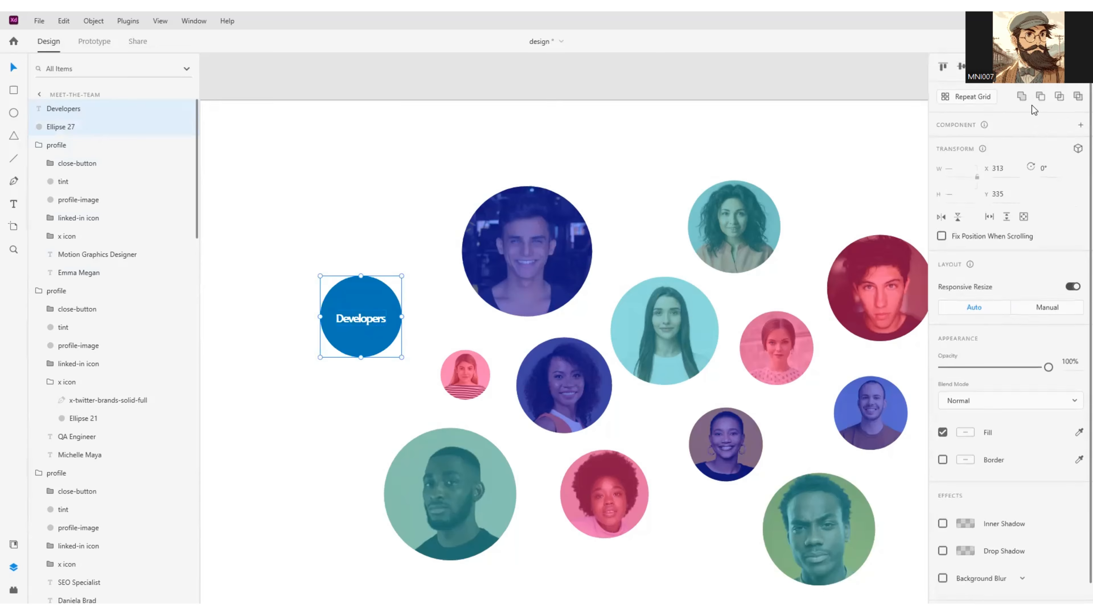
pyautogui.click(958, 68)
pyautogui.click(444, 318)
# Step: Duplicate the Developers circle with its label and place the copy at about X 1486, Y 431
pyautogui.click(384, 319)
pyautogui.keyDown('shift'); pyautogui.click(368, 298); pyautogui.keyUp('shift')
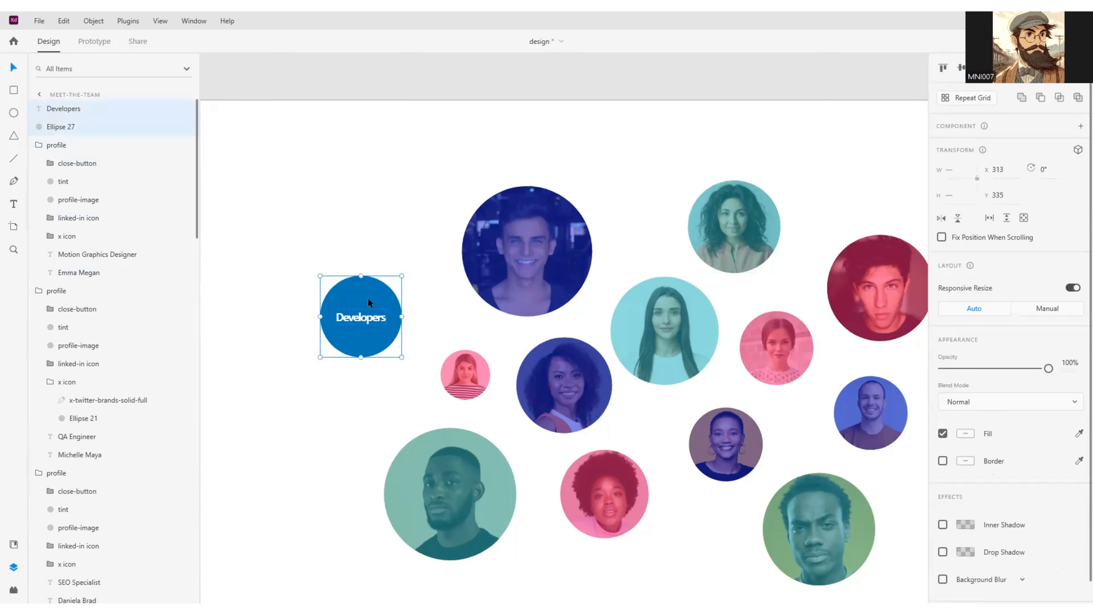
pyautogui.hotkey('ctrl', 'd')
pyautogui.moveTo(368, 298); pyautogui.dragTo(878, 381)
# Step: Change the copied label to "Designers" and centre it horizontally in its circle
pyautogui.doubleClick(867, 364)
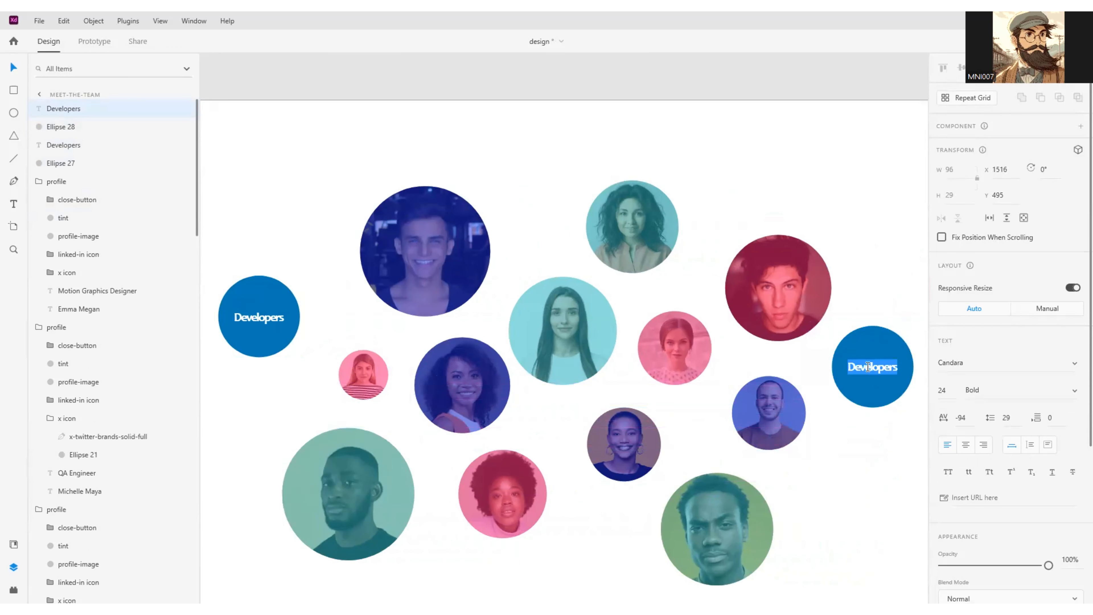
pyautogui.write('Designers')
pyautogui.press('Escape')
pyautogui.click(1039, 67)
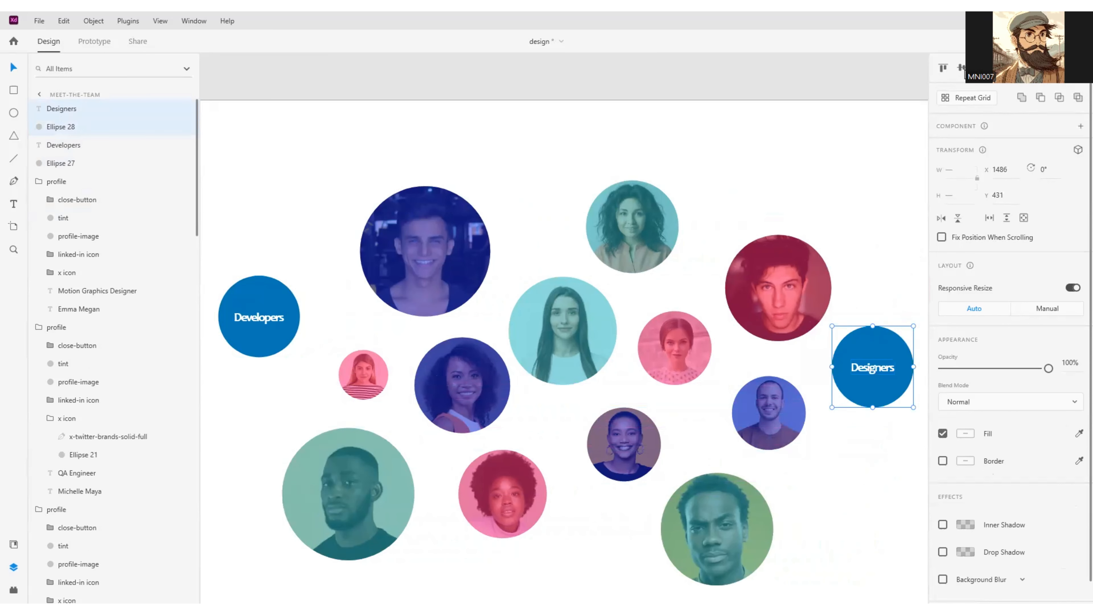
pyautogui.click(837, 402)
# Step: Fill the Designers circle with purple #6A0971
pyautogui.click(885, 332)
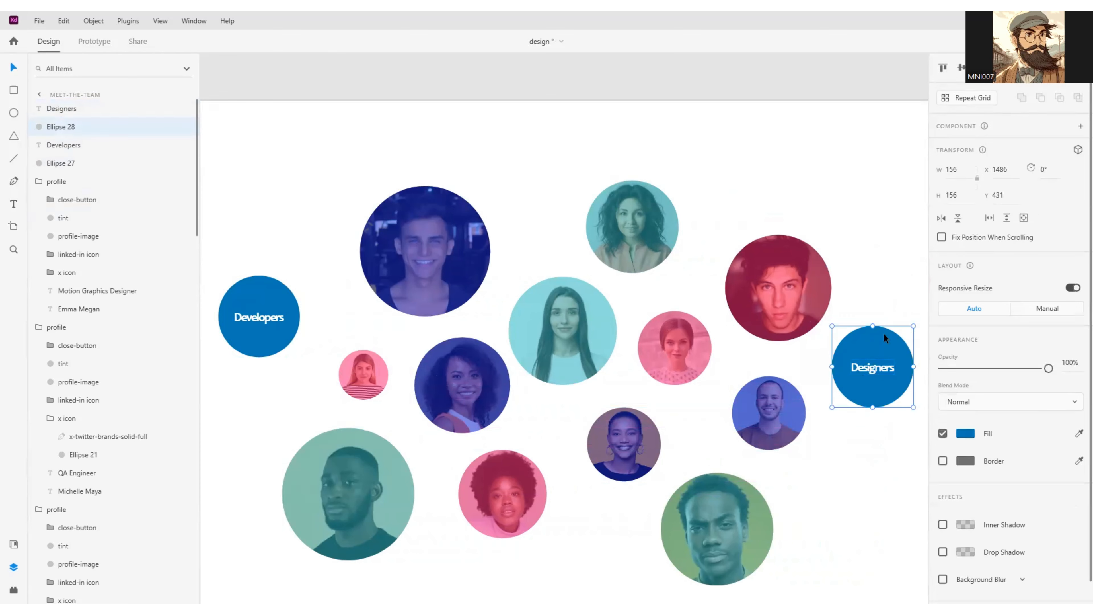
pyautogui.click(963, 433)
pyautogui.click(844, 485)
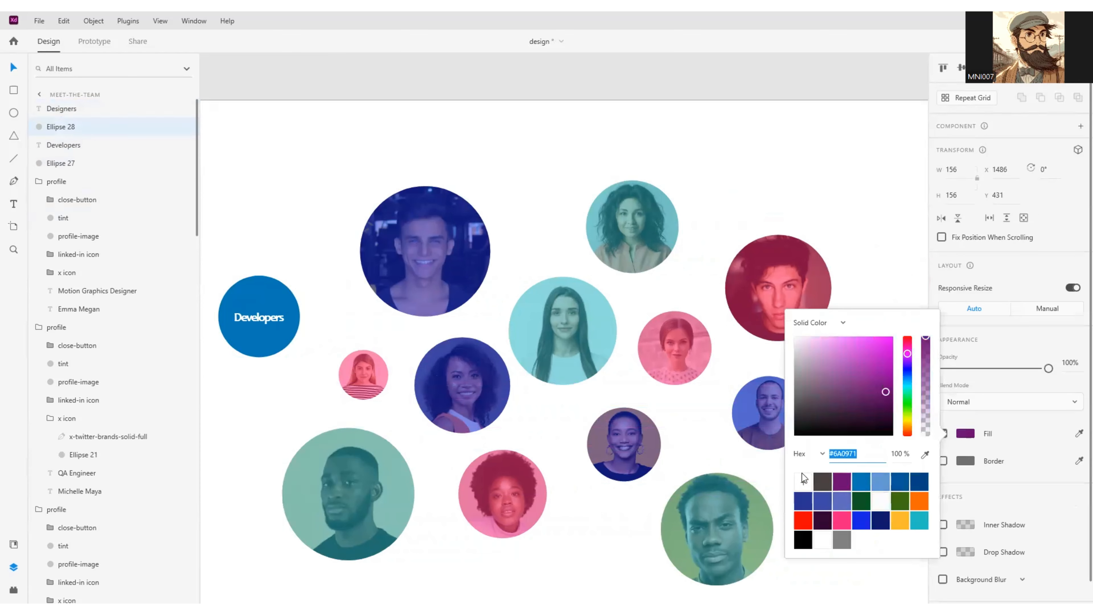
pyautogui.click(769, 480)
# Step: Move the Designers circle and label together to about X 1479, Y 477, and save the document
pyautogui.moveTo(843, 477); pyautogui.dragTo(791, 497)
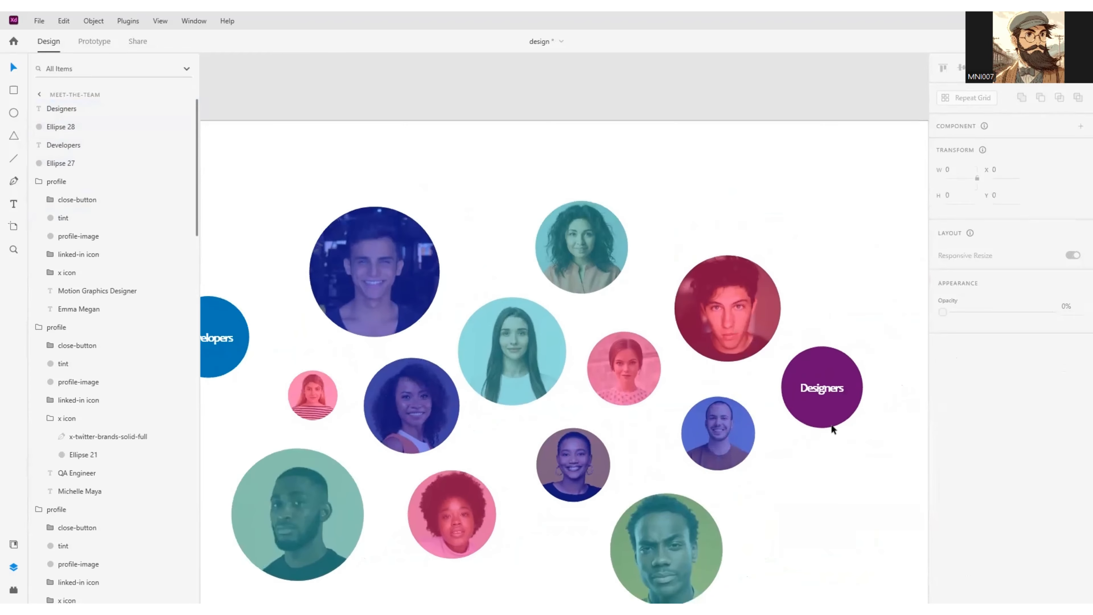
pyautogui.click(820, 398)
pyautogui.keyDown('shift'); pyautogui.click(830, 398); pyautogui.keyUp('shift')
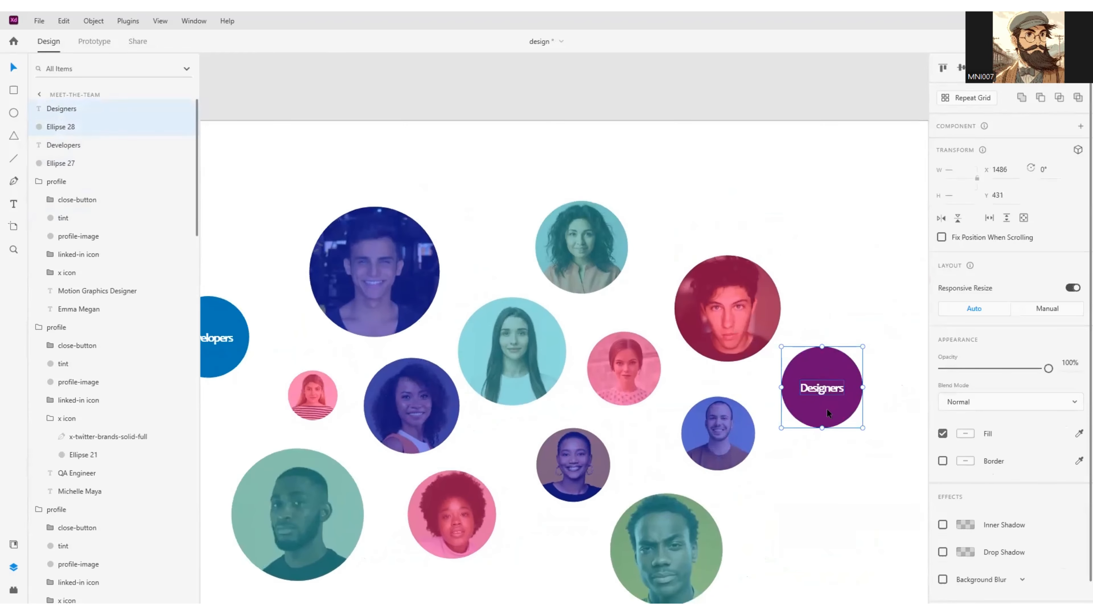
pyautogui.moveTo(827, 409)
pyautogui.mouseDown()
pyautogui.moveTo(822, 446)
pyautogui.moveTo(825, 428)
pyautogui.mouseUp()
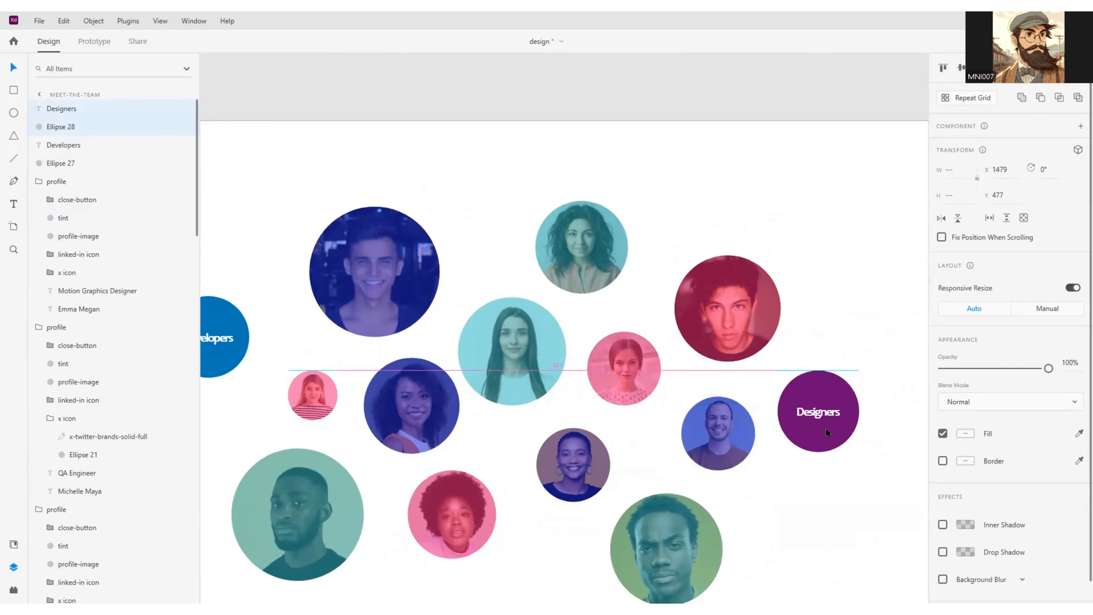
pyautogui.click(808, 472)
pyautogui.scroll(-3, 808, 472)
pyautogui.moveTo(786, 472); pyautogui.dragTo(717, 337)
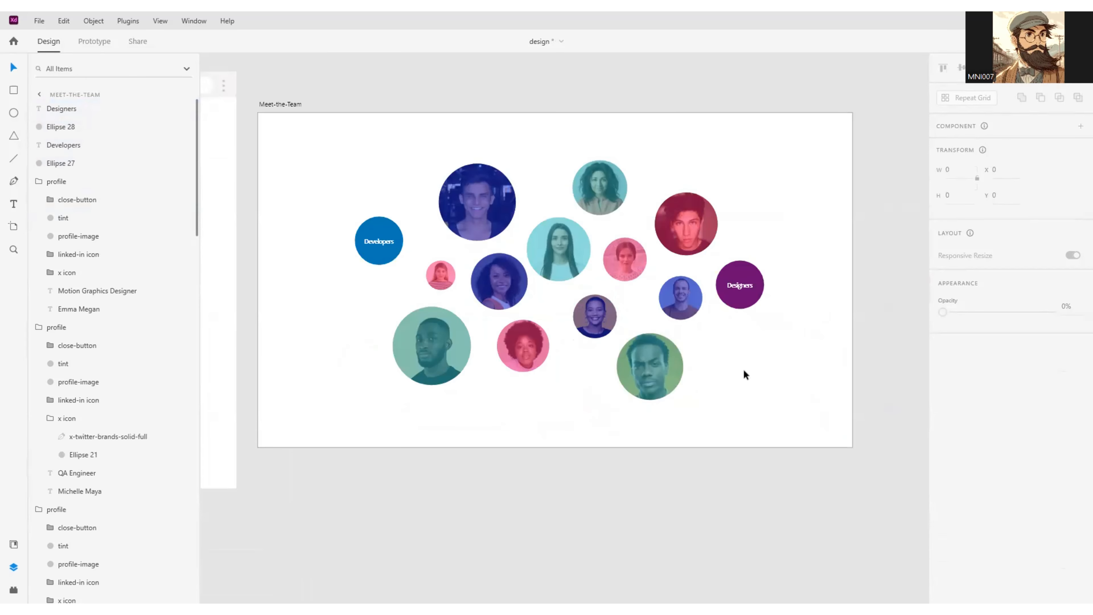
pyautogui.hotkey('ctrl', 's')
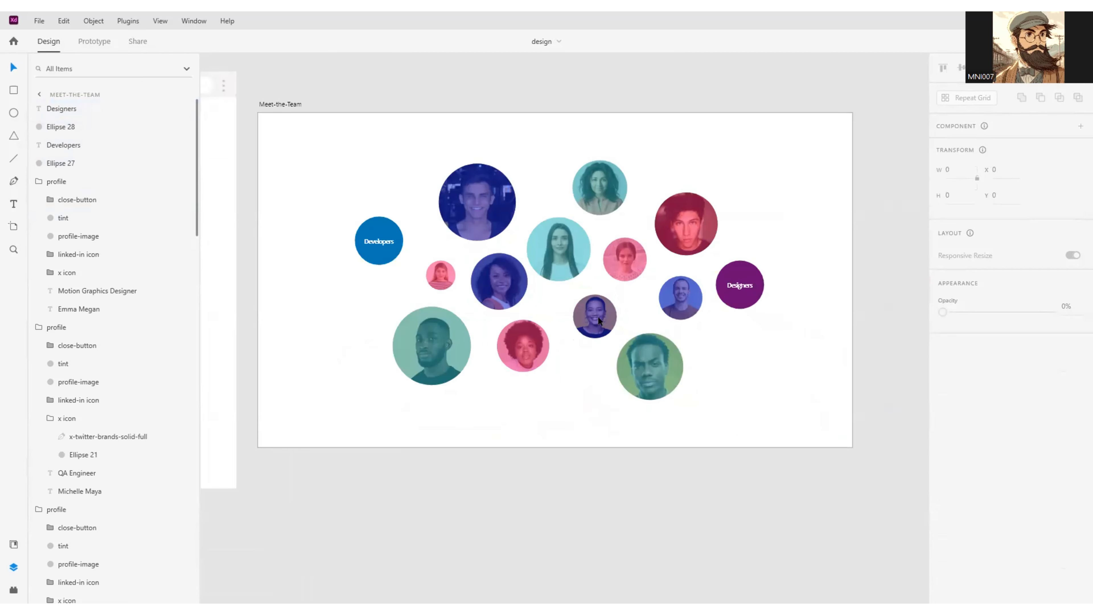
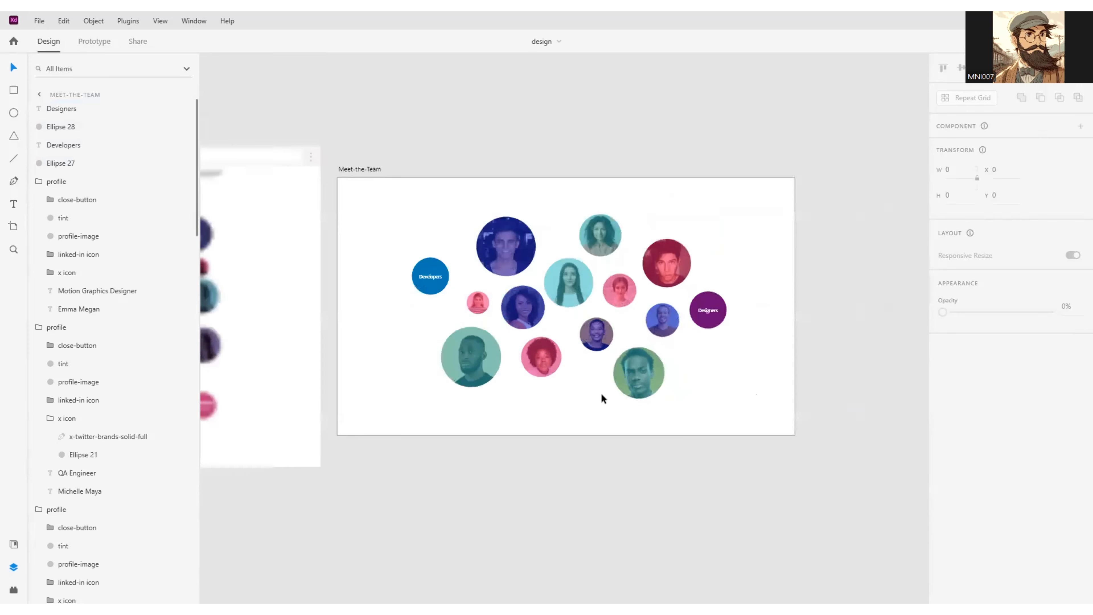
# Step: Duplicate the whole Meet-the-Team artboard and save the document
pyautogui.scroll(-3, 757, 405)
pyautogui.moveTo(756, 406); pyautogui.dragTo(667, 363)
pyautogui.click(311, 129)
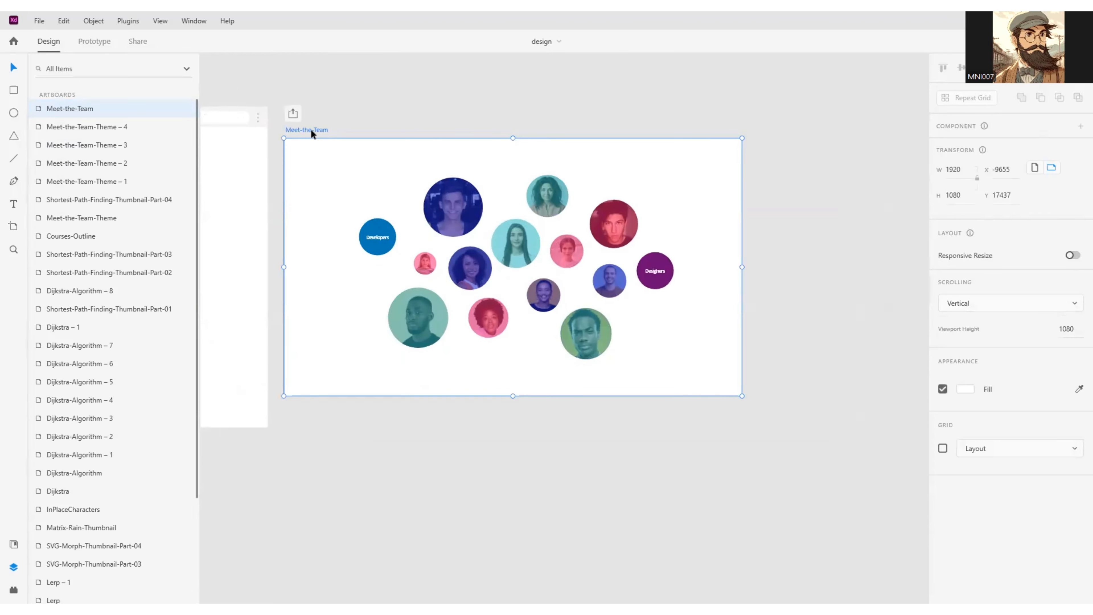
pyautogui.hotkey('ctrl', 'd')
pyautogui.scroll(3, 430, 445)
pyautogui.moveTo(461, 432); pyautogui.dragTo(930, 452)
pyautogui.scroll(-3, 716, 346)
pyautogui.moveTo(621, 344); pyautogui.dragTo(420, 339)
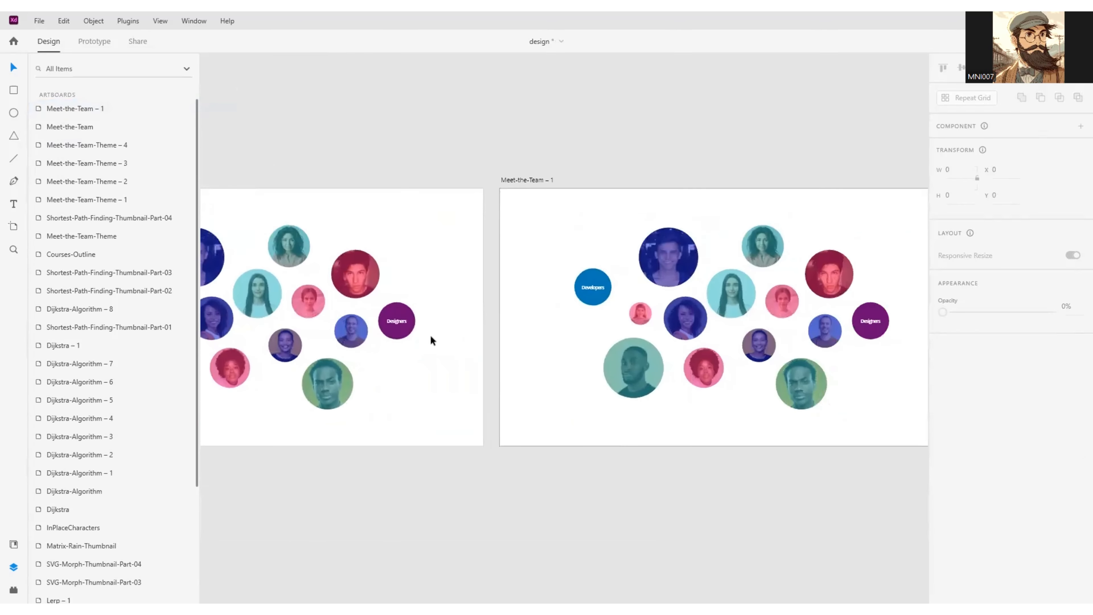
pyautogui.moveTo(570, 361); pyautogui.dragTo(424, 386)
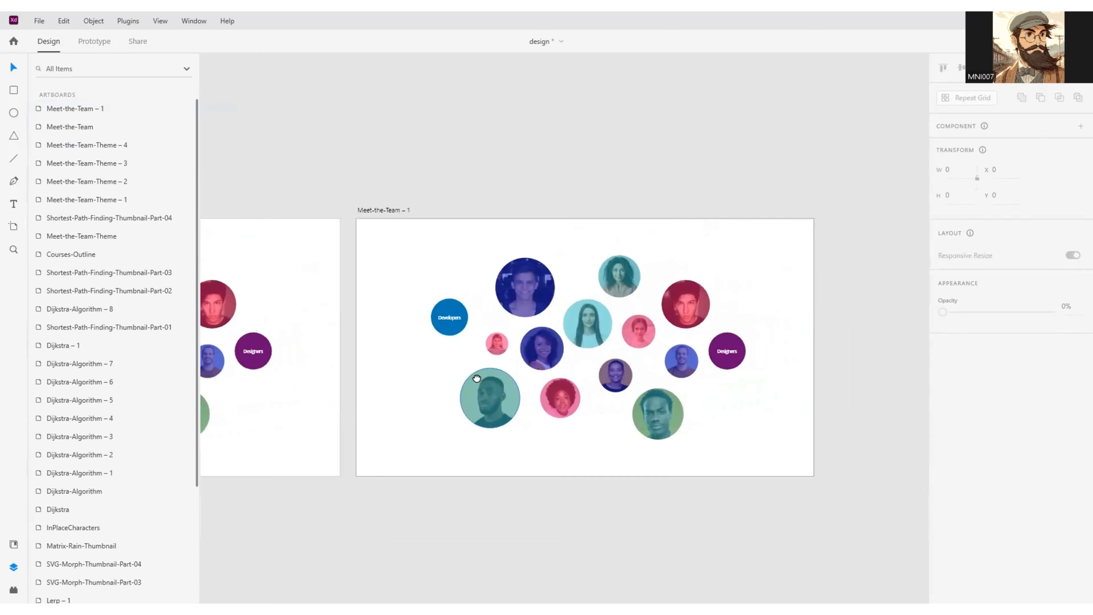
pyautogui.scroll(3, 580, 337)
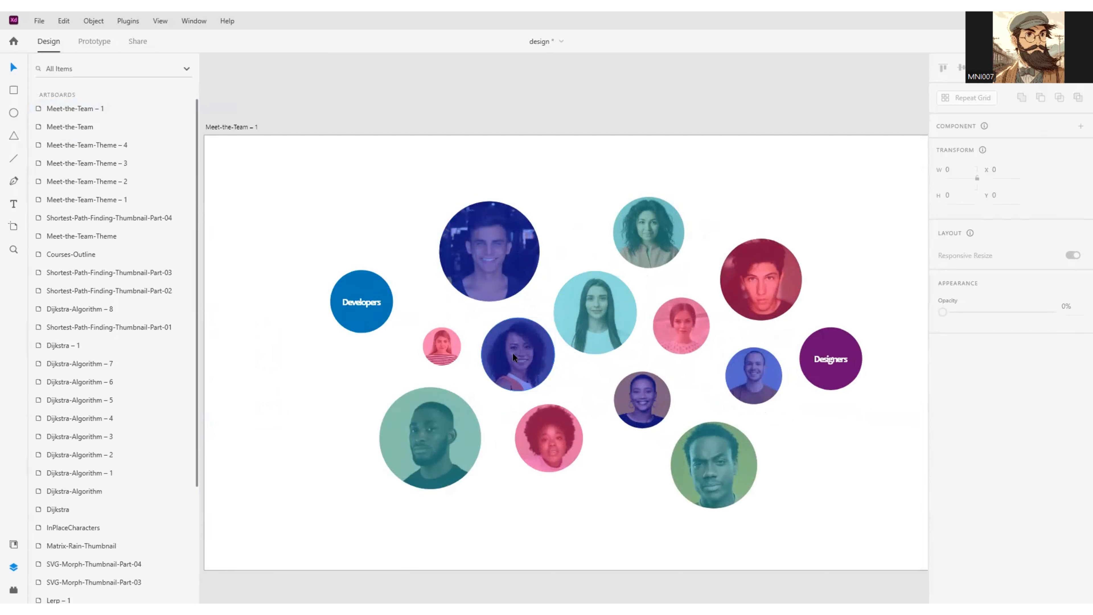
pyautogui.hotkey('ctrl', 's')
# Step: Remove the colour tint from four profiles on the duplicated artboard: the smallest one, the two central women and the man beside Designers
pyautogui.scroll(-2, 512, 356)
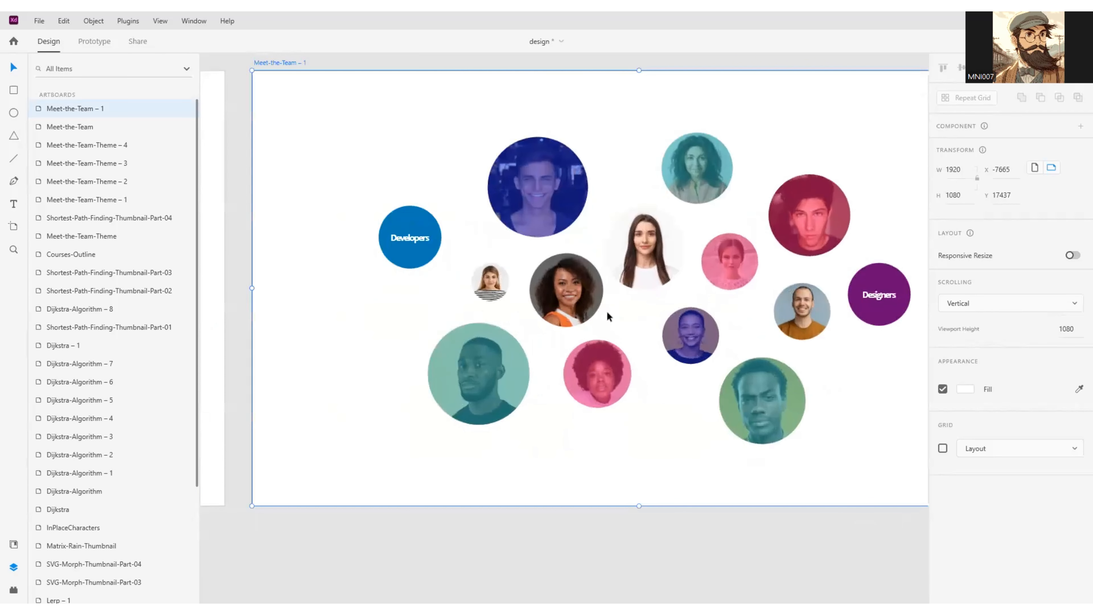
pyautogui.scroll(2, 598, 371)
pyautogui.hscroll(-1, 598, 371)
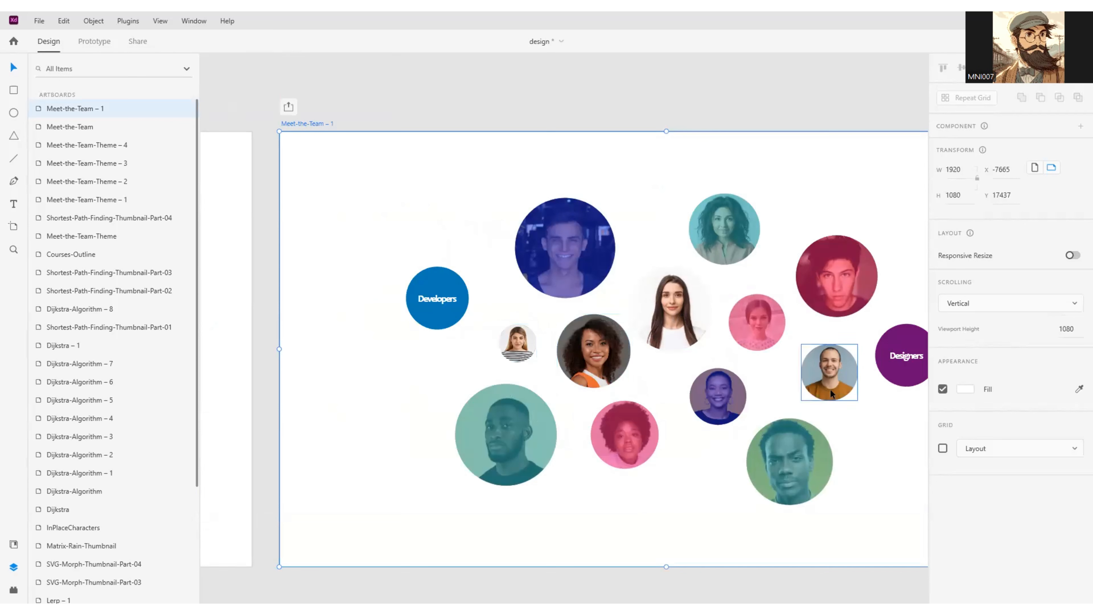
# Step: Enlarge the smallest profile on the duplicated artboard to about 209 px and move the large teal man below to about X 456, Y 728
pyautogui.click(518, 353)
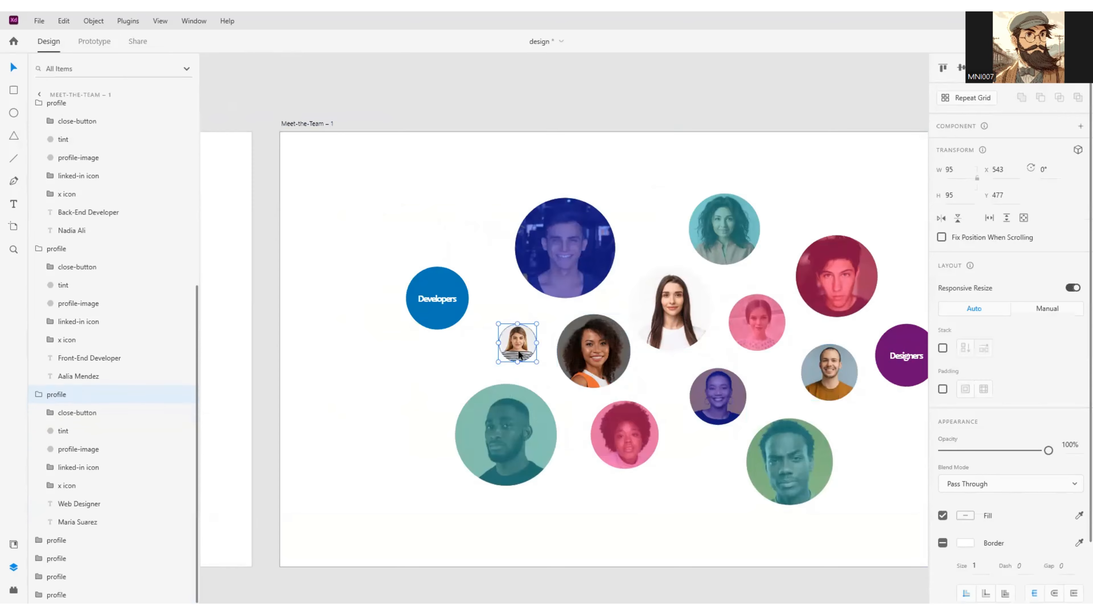
pyautogui.moveTo(536, 361); pyautogui.dragTo(557, 397)
pyautogui.moveTo(519, 436); pyautogui.dragTo(524, 477)
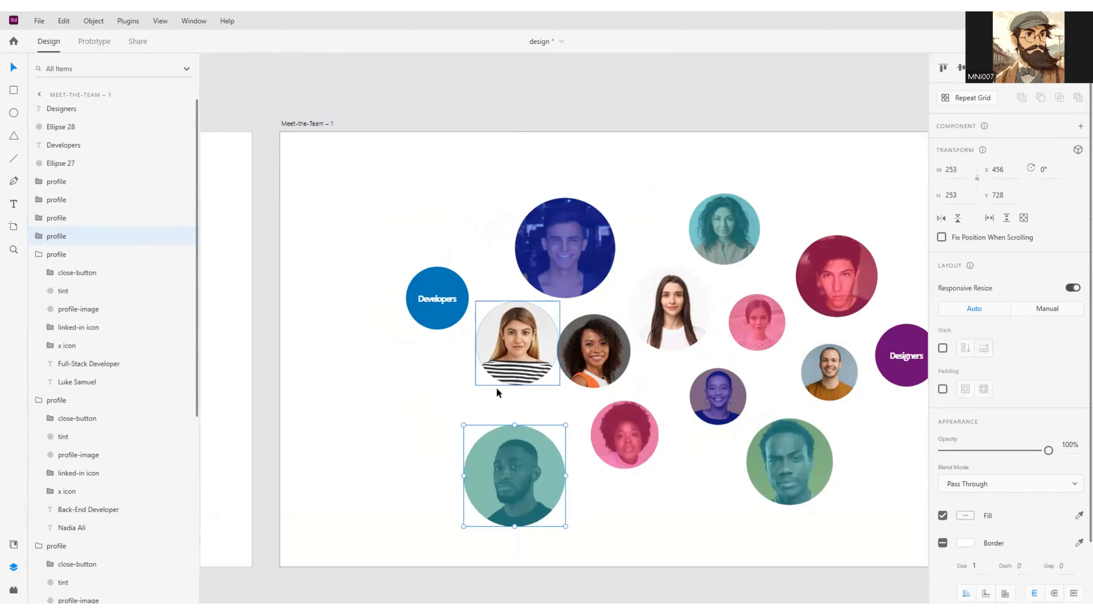
pyautogui.moveTo(504, 362); pyautogui.dragTo(483, 401)
# Step: Move the Developers circle and label to about X 225, Y 337, and the striped-shirt woman to about X 374, Y 483
pyautogui.moveTo(431, 299); pyautogui.dragTo(410, 286)
pyautogui.keyDown('shift'); pyautogui.click(444, 284); pyautogui.keyUp('shift')
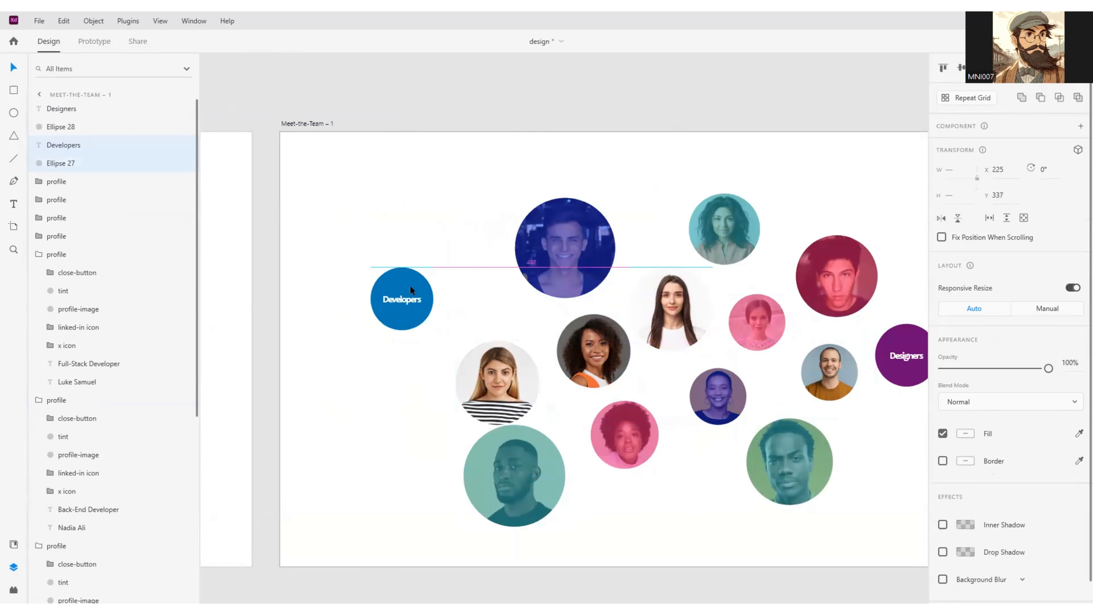
pyautogui.moveTo(483, 365); pyautogui.dragTo(458, 349)
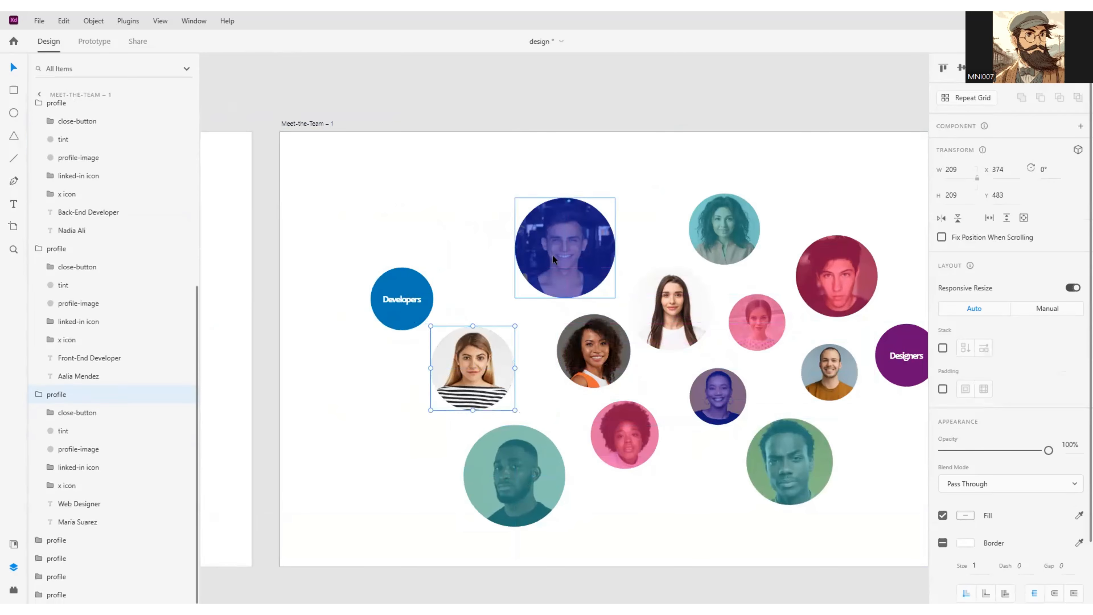
# Step: Move the dark blue man and the untinted curly-haired woman up and outward, and enlarge the woman's profile to about 233 px
pyautogui.moveTo(552, 254); pyautogui.dragTo(522, 210)
pyautogui.moveTo(603, 355); pyautogui.dragTo(575, 326)
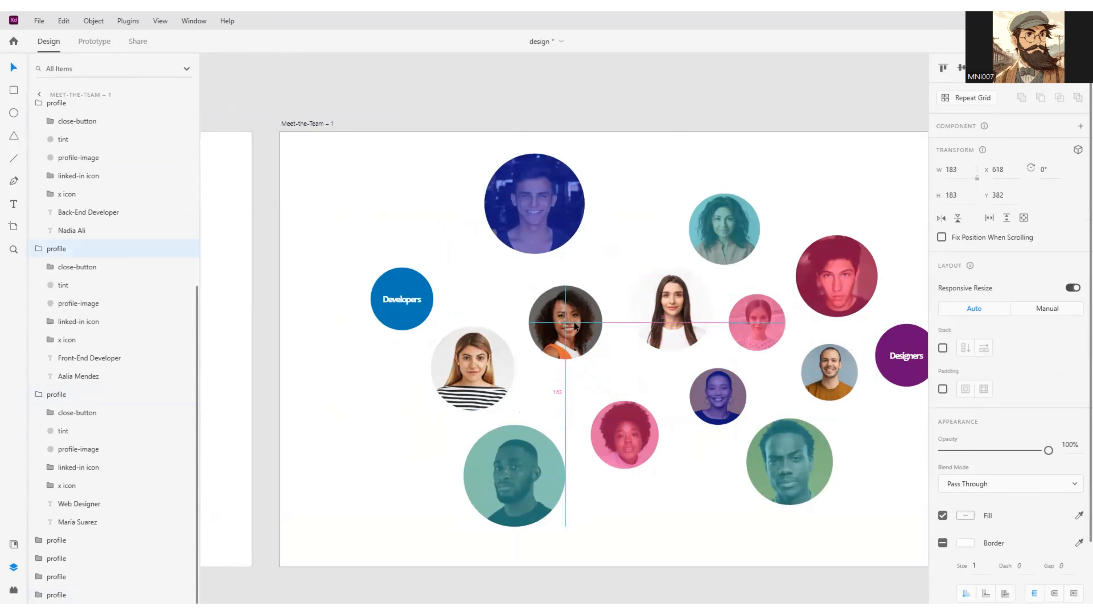
pyautogui.click(600, 353)
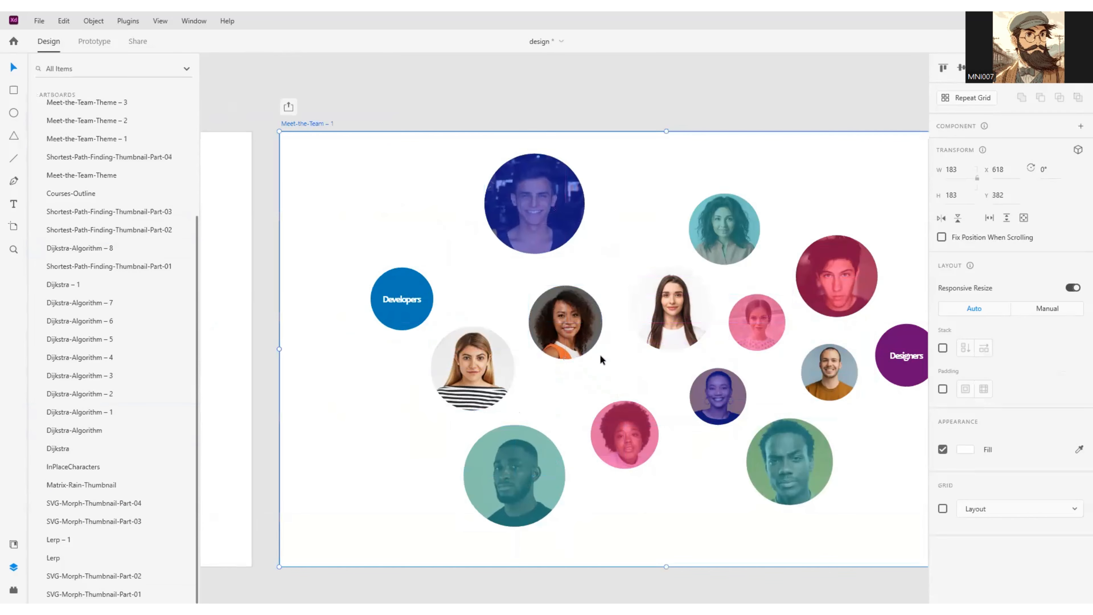
pyautogui.click(580, 336)
pyautogui.moveTo(604, 360); pyautogui.dragTo(612, 371)
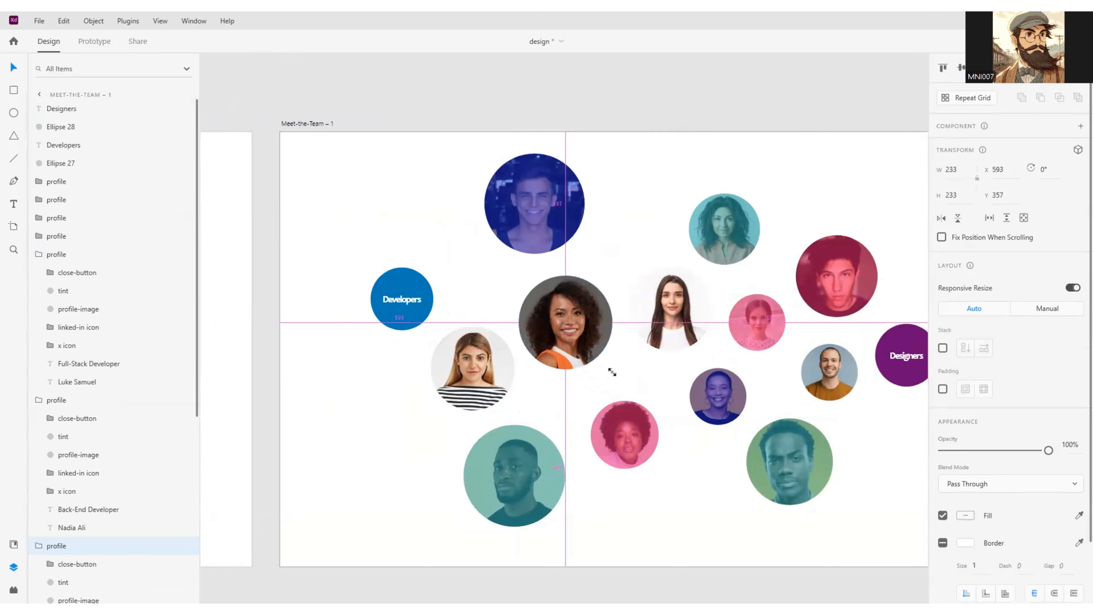
# Step: Enlarge the untinted long-haired woman to about 253 px and place her near X 872, Y 221, shifting the adjacent pink and teal profiles away
pyautogui.click(689, 335)
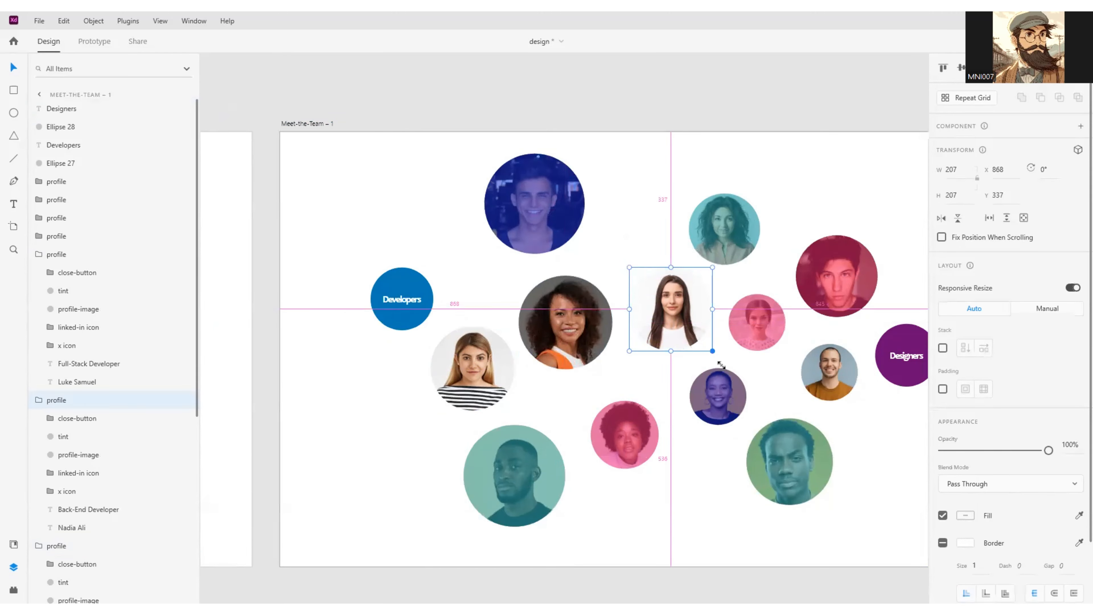
pyautogui.moveTo(713, 351); pyautogui.dragTo(723, 365)
pyautogui.moveTo(752, 325); pyautogui.dragTo(770, 337)
pyautogui.moveTo(732, 224); pyautogui.dragTo(754, 189)
pyautogui.moveTo(696, 292); pyautogui.dragTo(706, 259)
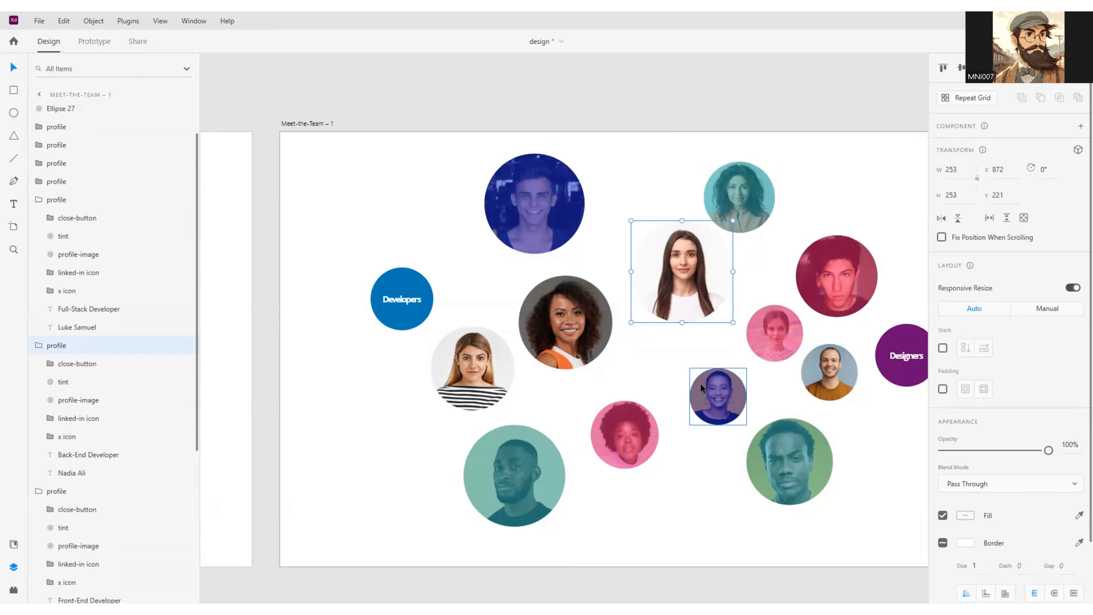
# Step: Lower the small purple and pink women's profiles slightly, and enlarge the untinted man beside Designers from his centre to about twice his size
pyautogui.moveTo(700, 387); pyautogui.dragTo(683, 406)
pyautogui.moveTo(761, 339); pyautogui.dragTo(751, 358)
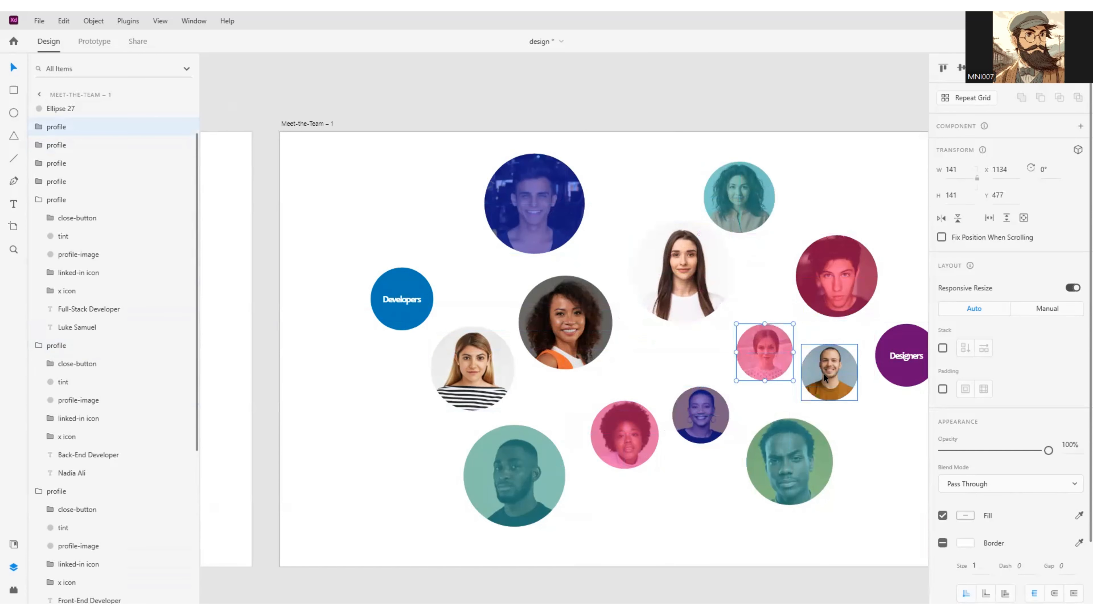
pyautogui.moveTo(823, 373); pyautogui.dragTo(829, 385)
pyautogui.moveTo(647, 372); pyautogui.dragTo(531, 323)
pyautogui.press('alt')
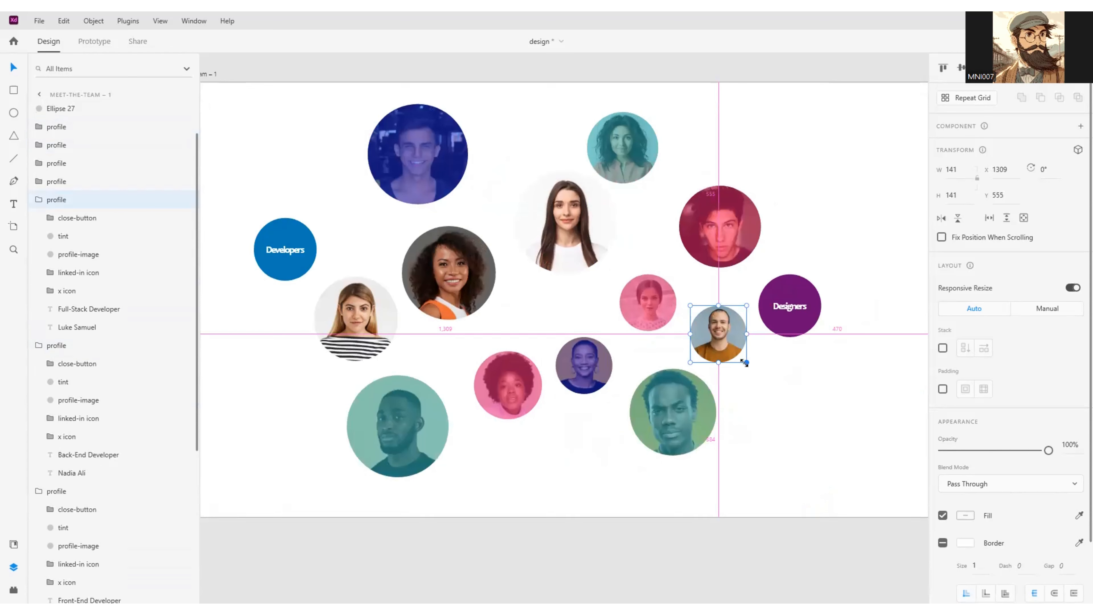
pyautogui.moveTo(747, 362); pyautogui.dragTo(777, 393)
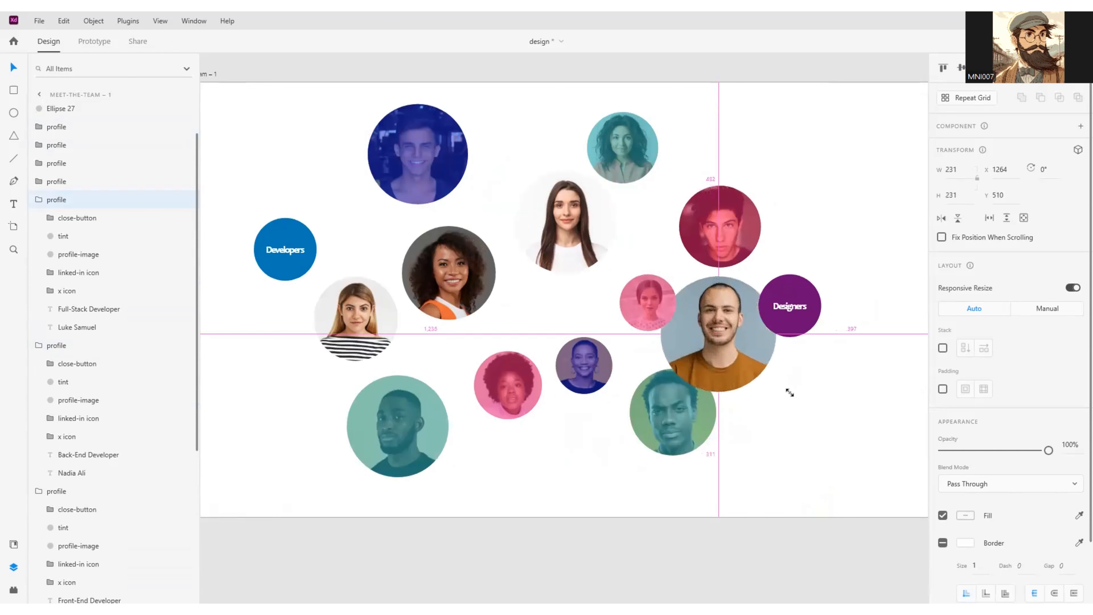
# Step: Move the Designers circle with its label and the enlarged man outward, and place the small pink profile near X 1172, Y 487
pyautogui.click(799, 306)
pyautogui.keyDown('shift'); pyautogui.click(793, 316); pyautogui.keyUp('shift')
pyautogui.moveTo(786, 332); pyautogui.dragTo(830, 303)
pyautogui.moveTo(747, 329); pyautogui.dragTo(791, 337)
pyautogui.moveTo(674, 302); pyautogui.dragTo(688, 305)
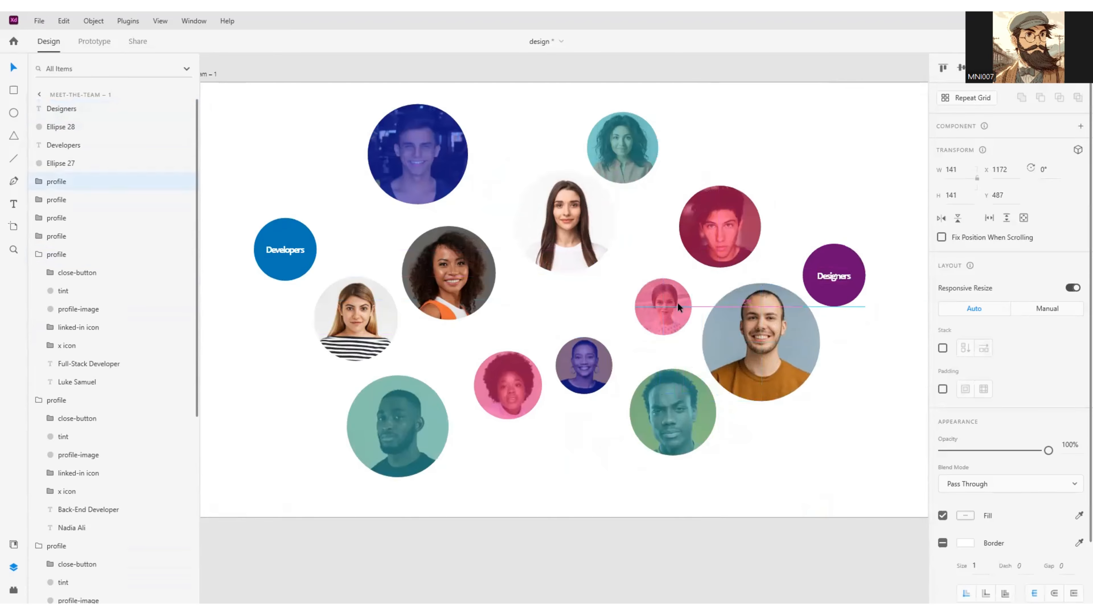
# Step: Shift the green man down and the crimson man up, and move the lower pink woman to about X 757, Y 747
pyautogui.moveTo(673, 409); pyautogui.dragTo(666, 429)
pyautogui.moveTo(714, 234)
pyautogui.mouseDown()
pyautogui.moveTo(715, 217)
pyautogui.moveTo(720, 226)
pyautogui.mouseUp()
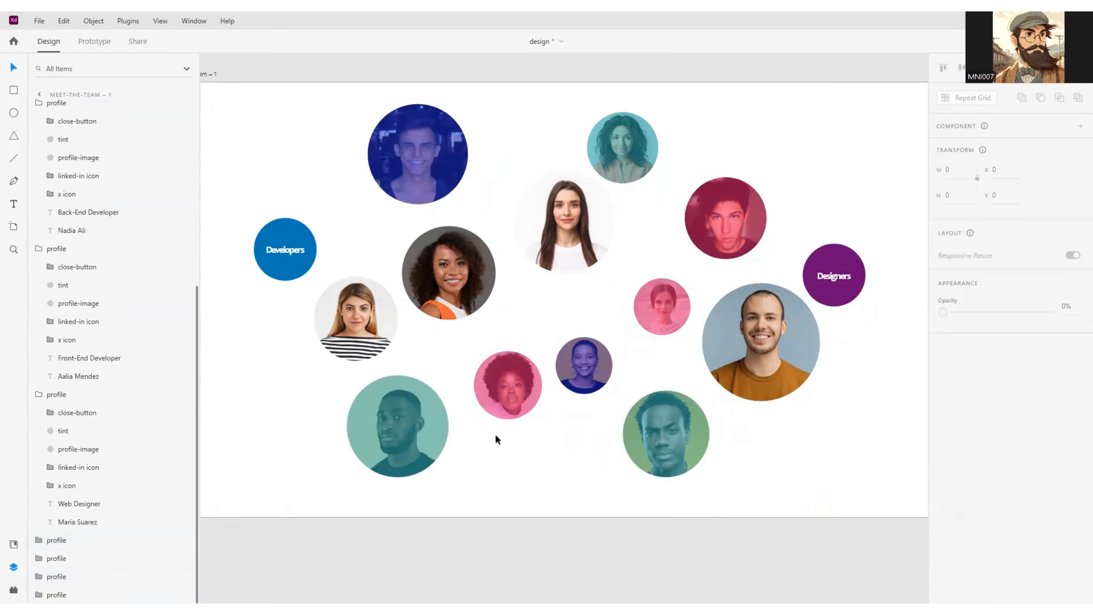
pyautogui.moveTo(499, 414); pyautogui.dragTo(495, 448)
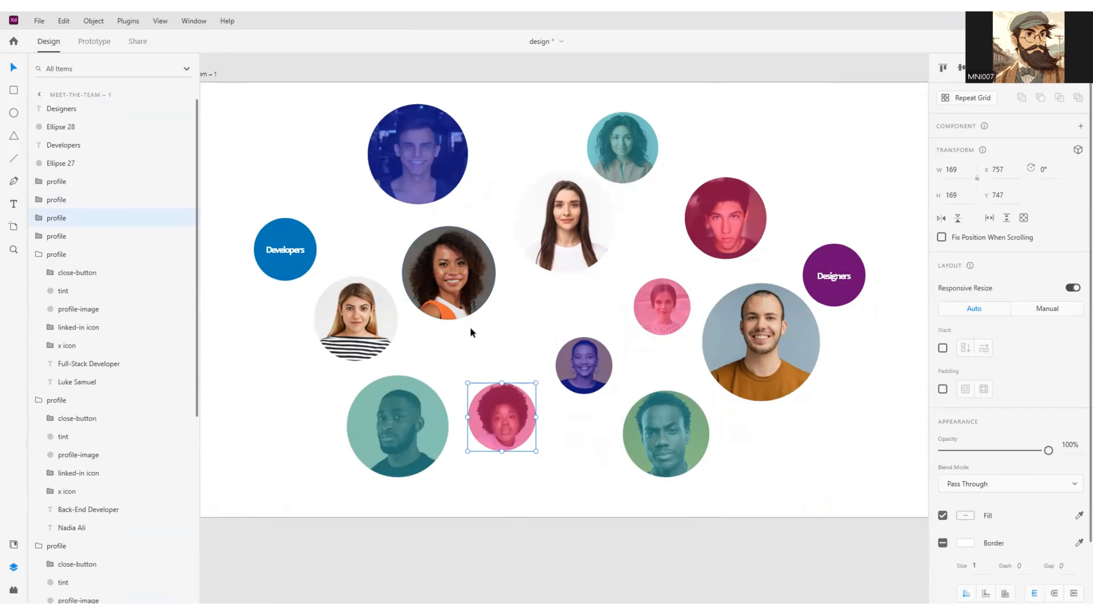
# Step: Lower the opacity of all eight tinted profiles on the duplicated artboard together so they look faded
pyautogui.hscroll(-3, 473, 327)
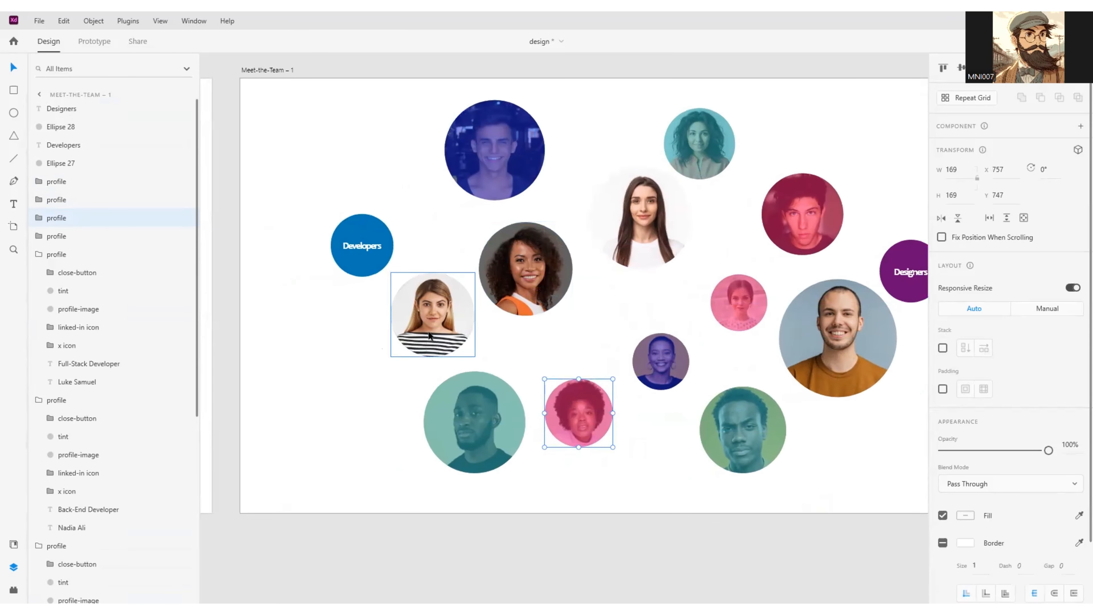
pyautogui.keyDown('shift'); pyautogui.click(469, 416); pyautogui.keyUp('shift')
pyautogui.keyDown('shift'); pyautogui.click(638, 368); pyautogui.keyUp('shift')
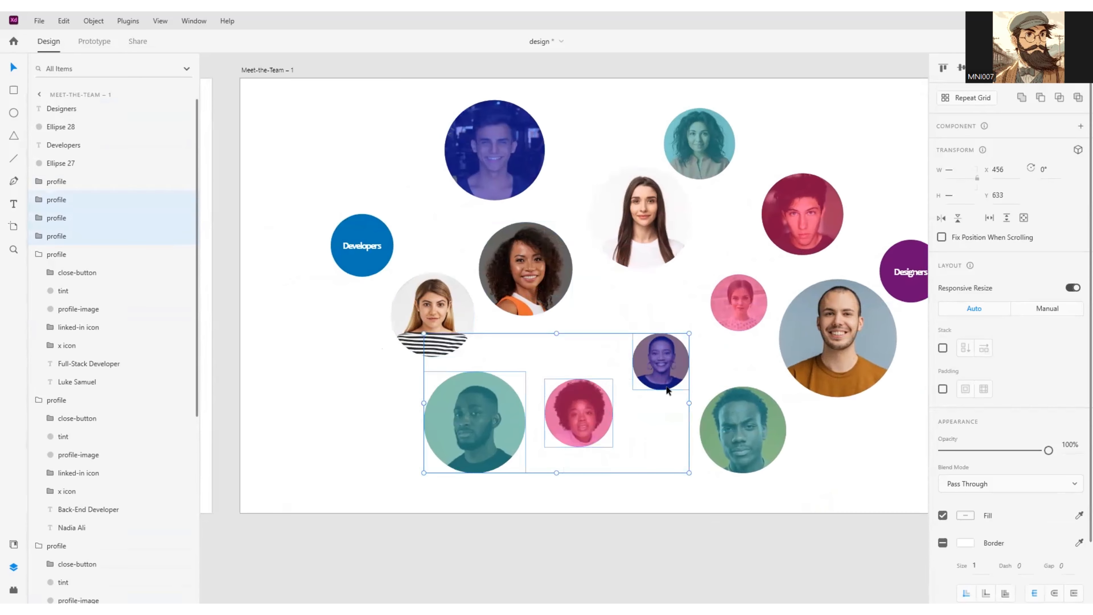
pyautogui.keyDown('shift'); pyautogui.click(740, 424); pyautogui.keyUp('shift')
pyautogui.keyDown('shift'); pyautogui.click(755, 293); pyautogui.keyUp('shift')
pyautogui.keyDown('shift'); pyautogui.click(795, 219); pyautogui.keyUp('shift')
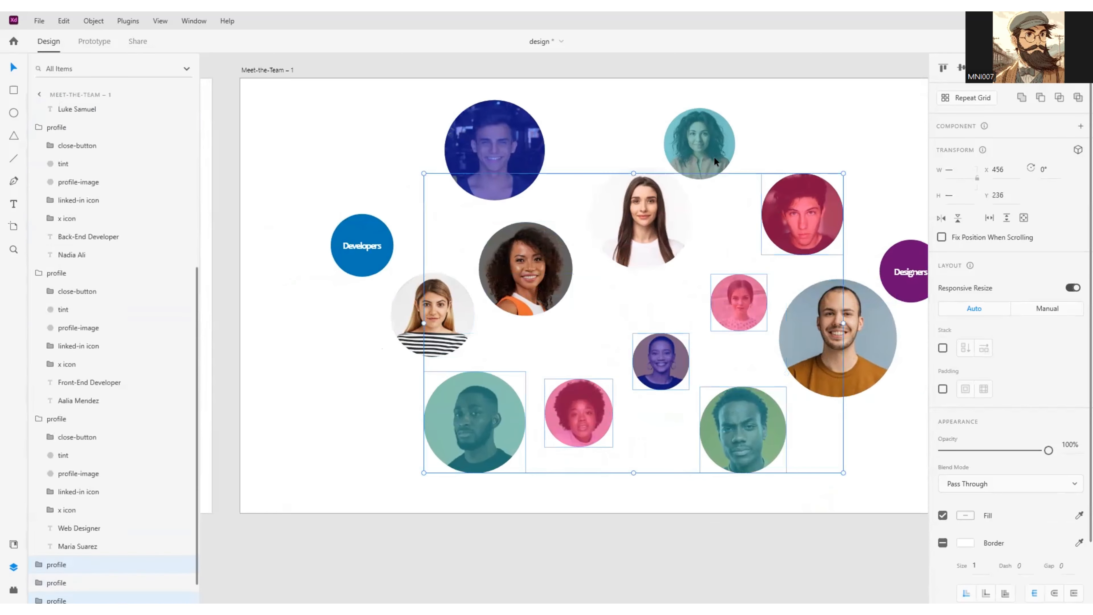
pyautogui.keyDown('shift'); pyautogui.click(699, 142); pyautogui.keyUp('shift')
pyautogui.keyDown('shift'); pyautogui.click(456, 129); pyautogui.keyUp('shift')
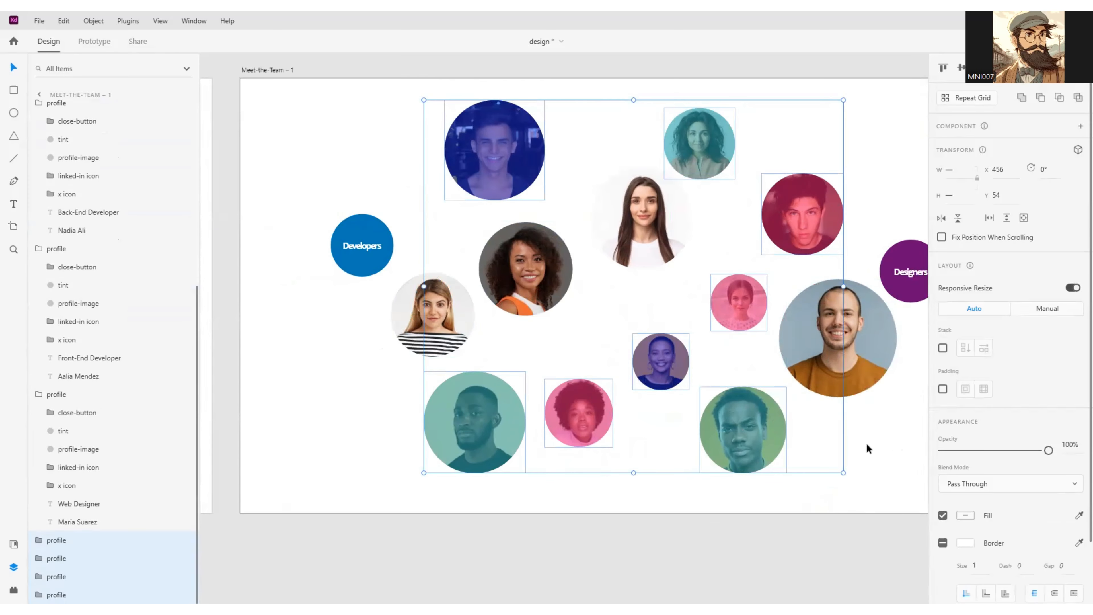
pyautogui.moveTo(864, 444); pyautogui.dragTo(790, 447)
pyautogui.moveTo(1041, 454); pyautogui.dragTo(1010, 457)
pyautogui.click(1063, 440)
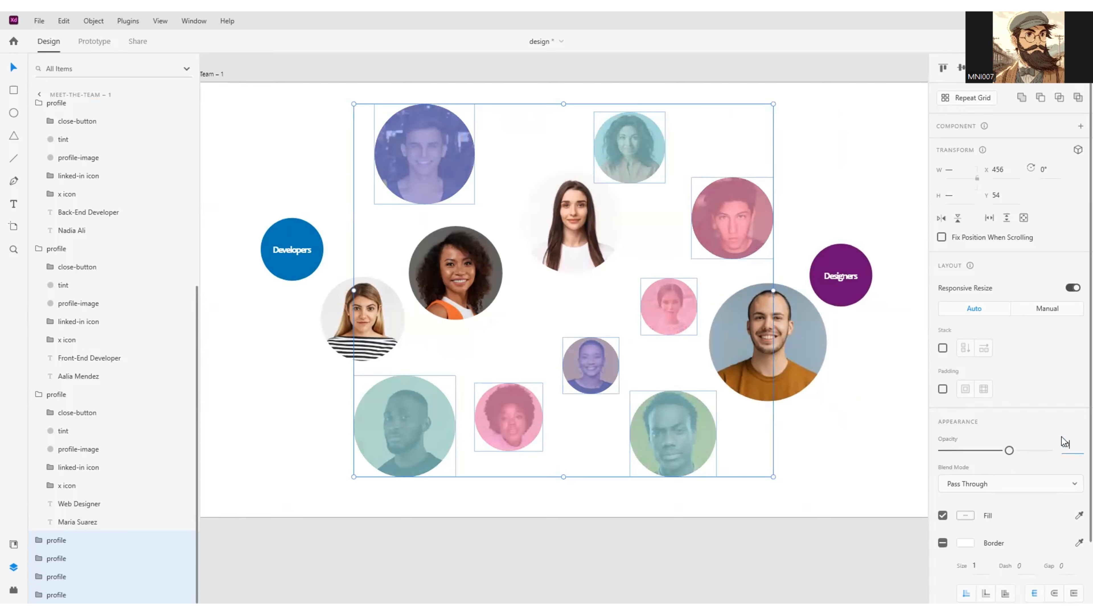
pyautogui.write('0')
pyautogui.press('Return')
pyautogui.click(662, 550)
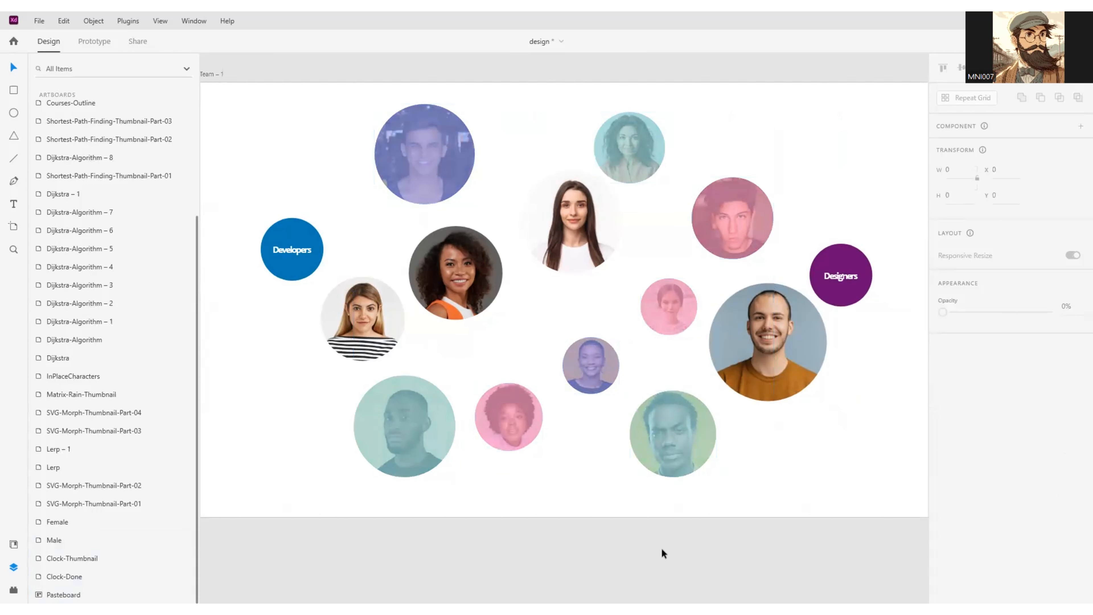
# Step: Link the Developers circle on Meet-the-Team to the Meet-the-Team – 1 artboard with a Tap trigger and the Auto-Animate action
pyautogui.scroll(-2, 662, 549)
pyautogui.hscroll(-10, 591, 413)
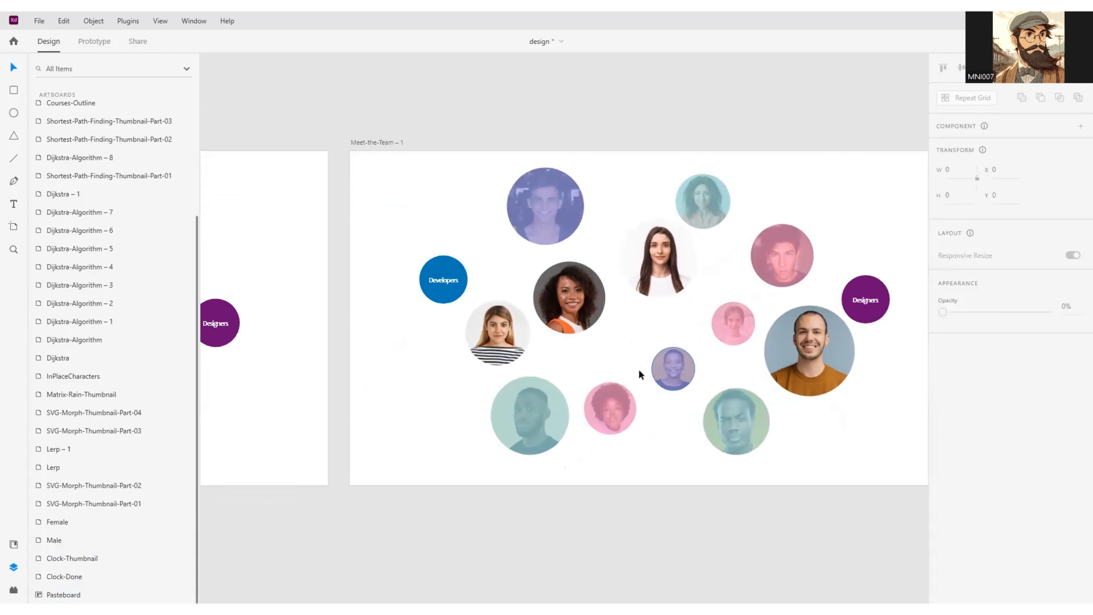
pyautogui.scroll(2, 515, 225)
pyautogui.hscroll(-1, 691, 244)
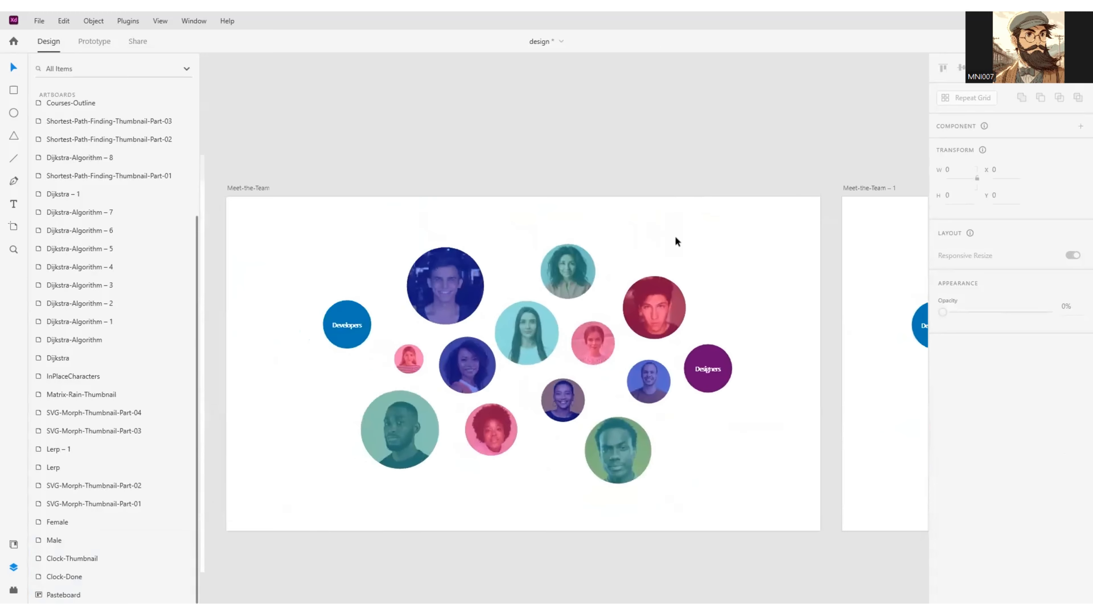
pyautogui.click(263, 191)
pyautogui.click(95, 41)
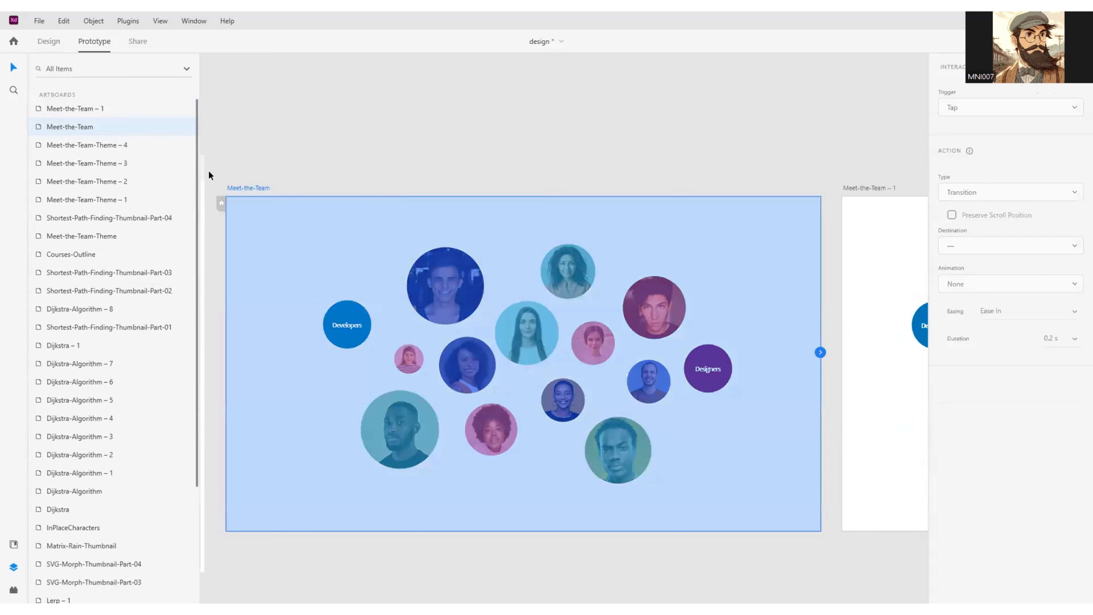
pyautogui.click(359, 314)
pyautogui.moveTo(372, 325); pyautogui.dragTo(844, 347)
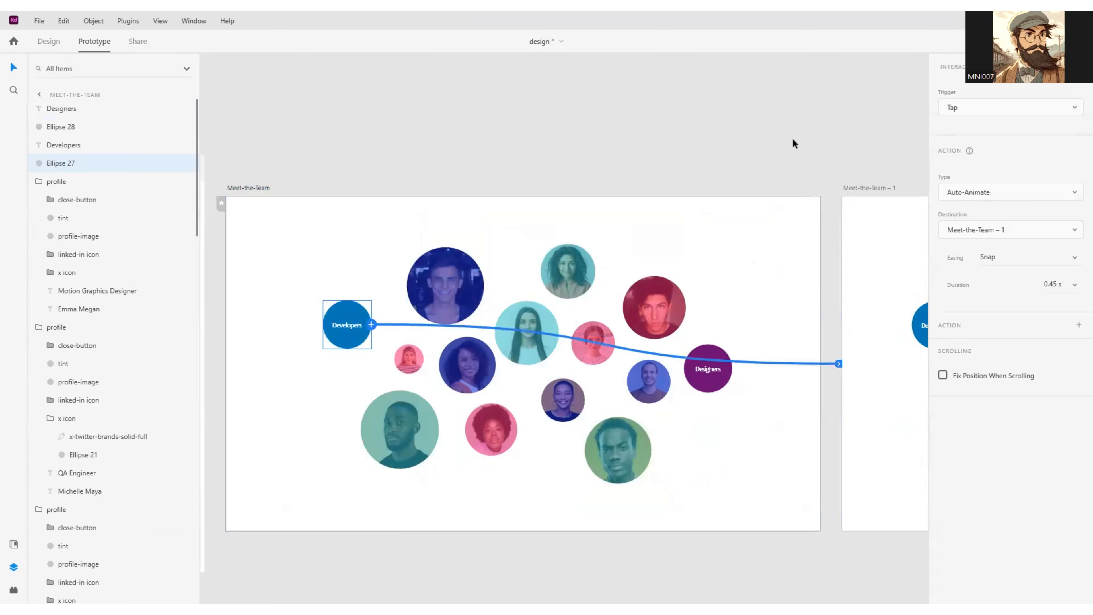
pyautogui.hscroll(3, 732, 172)
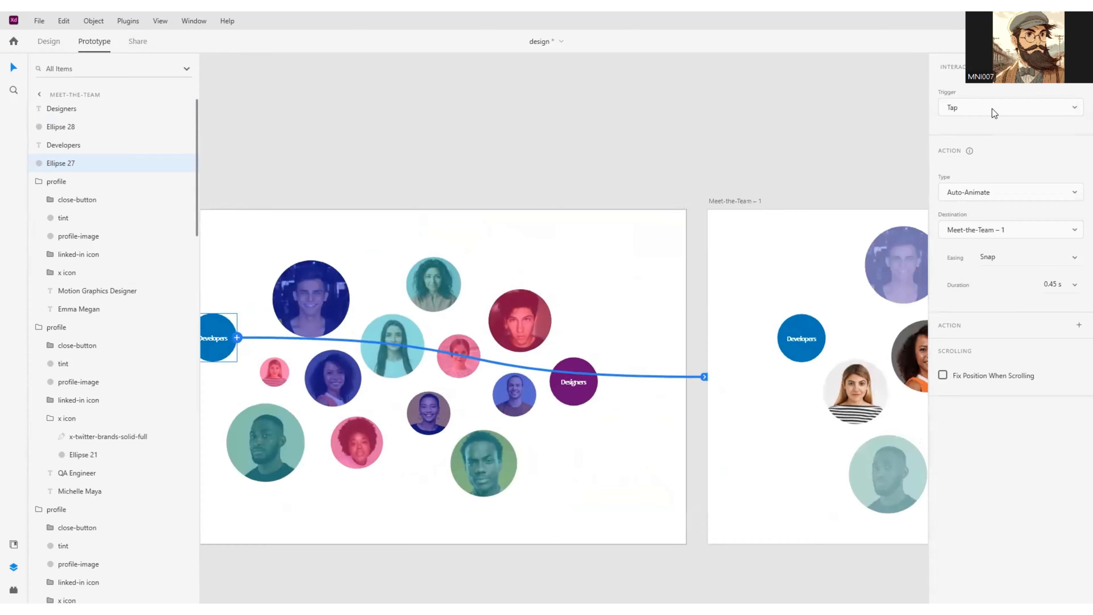
pyautogui.click(1001, 193)
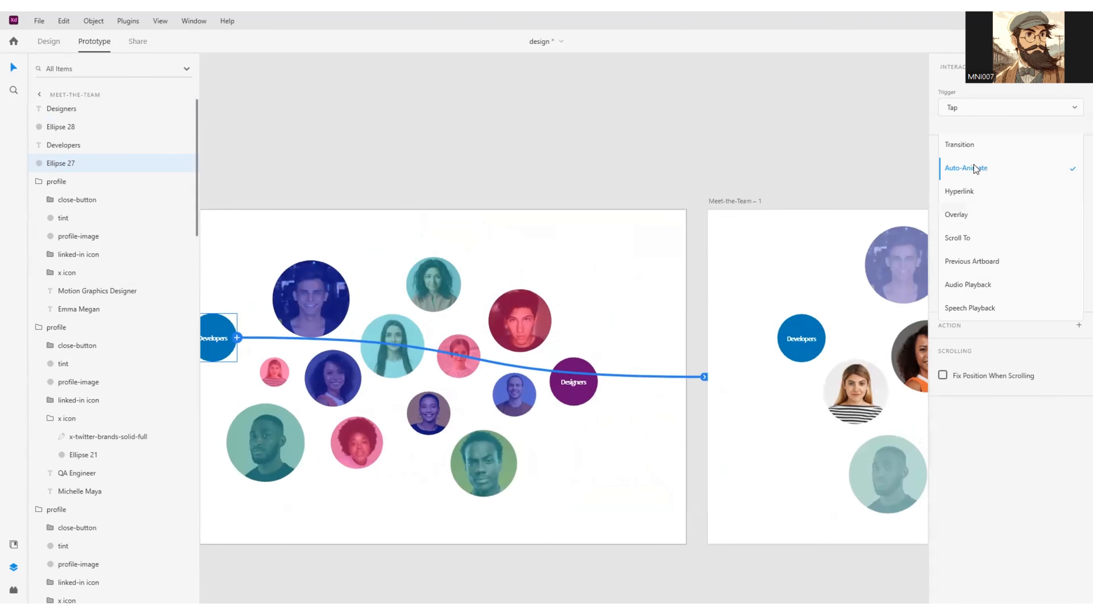
pyautogui.click(1008, 126)
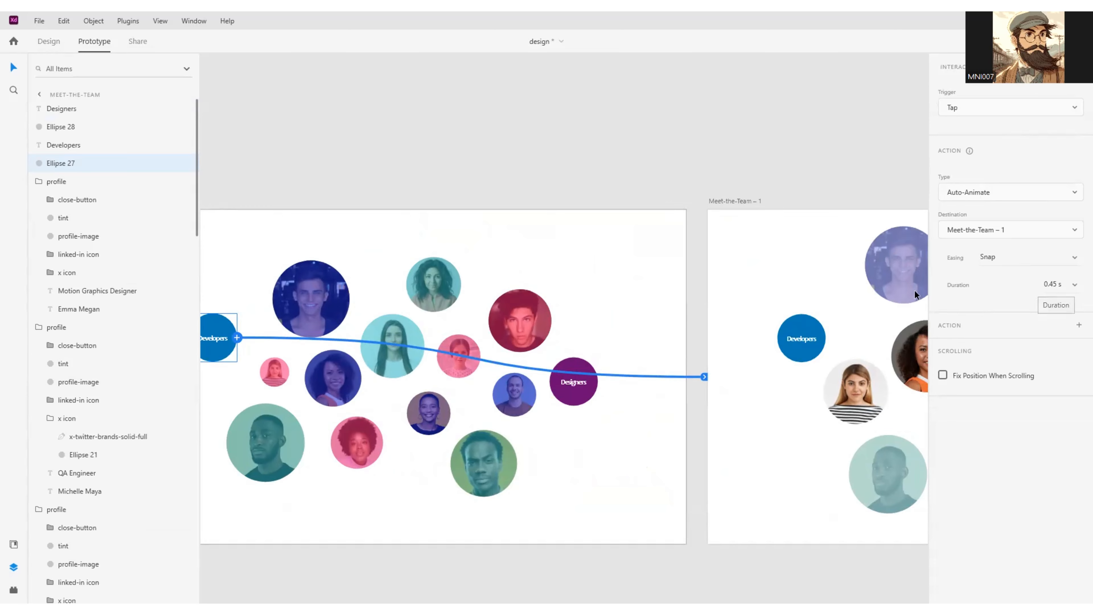
# Step: Link the Developers circle on Meet-the-Team – 1 back to the Meet-the-Team artboard
pyautogui.click(794, 337)
pyautogui.click(806, 323)
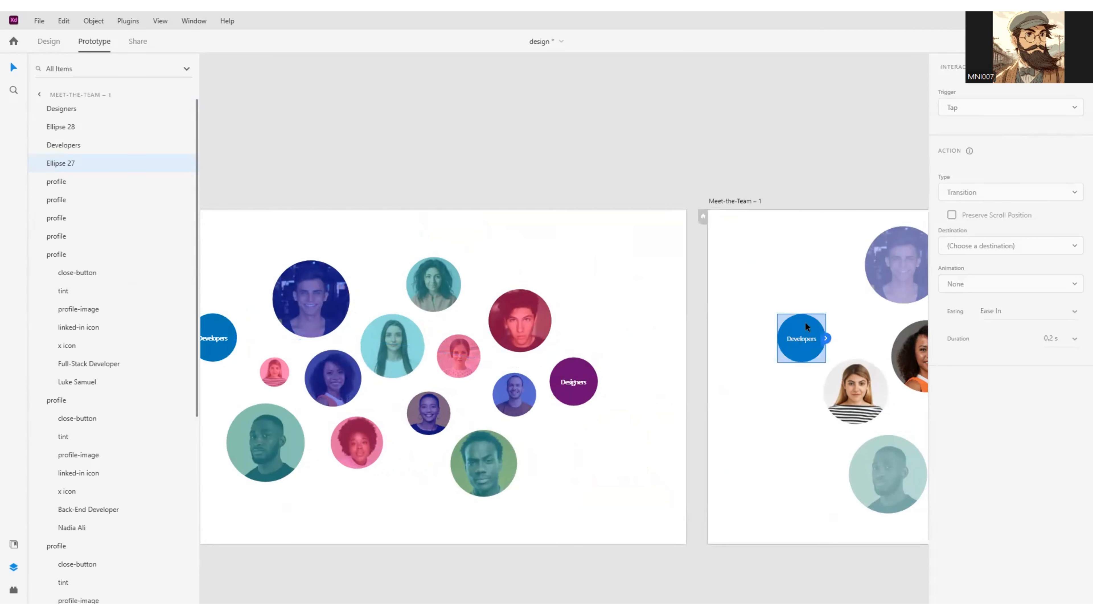
pyautogui.moveTo(738, 318); pyautogui.dragTo(673, 322)
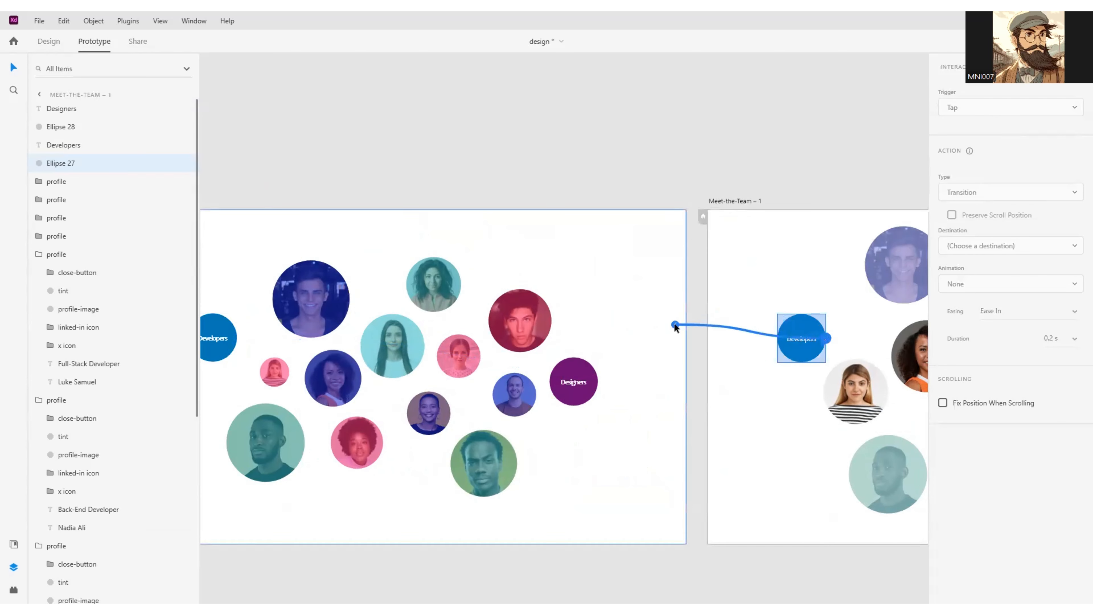
pyautogui.click(623, 179)
pyautogui.scroll(-2, 587, 169)
pyautogui.moveTo(587, 171); pyautogui.dragTo(632, 189)
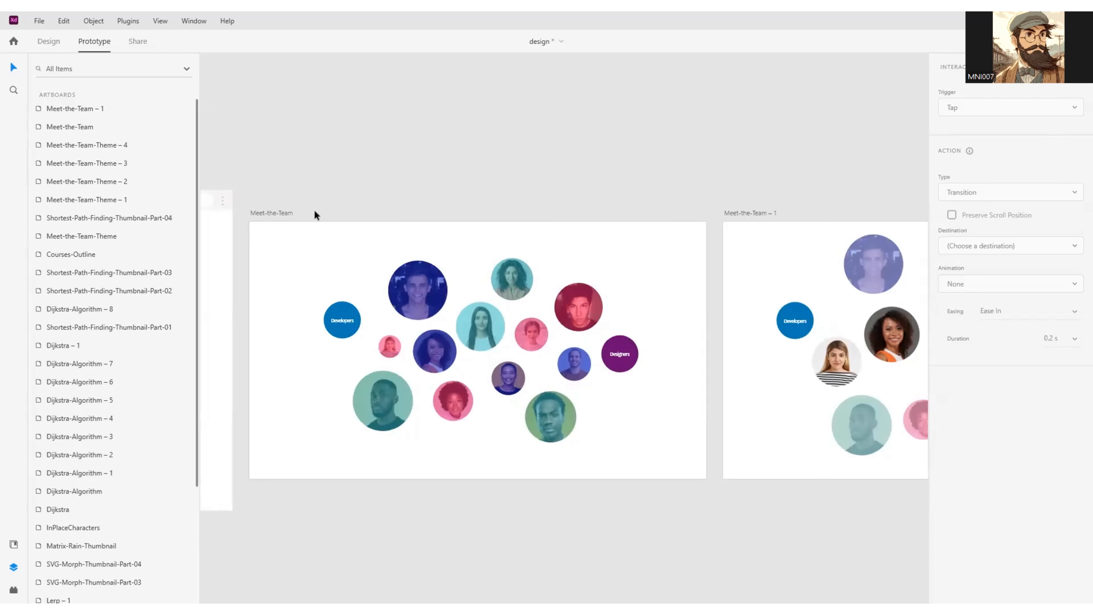
# Step: Preview the prototype from the Meet-the-Team artboard and test the Developers circle's transition in both directions
pyautogui.click(285, 213)
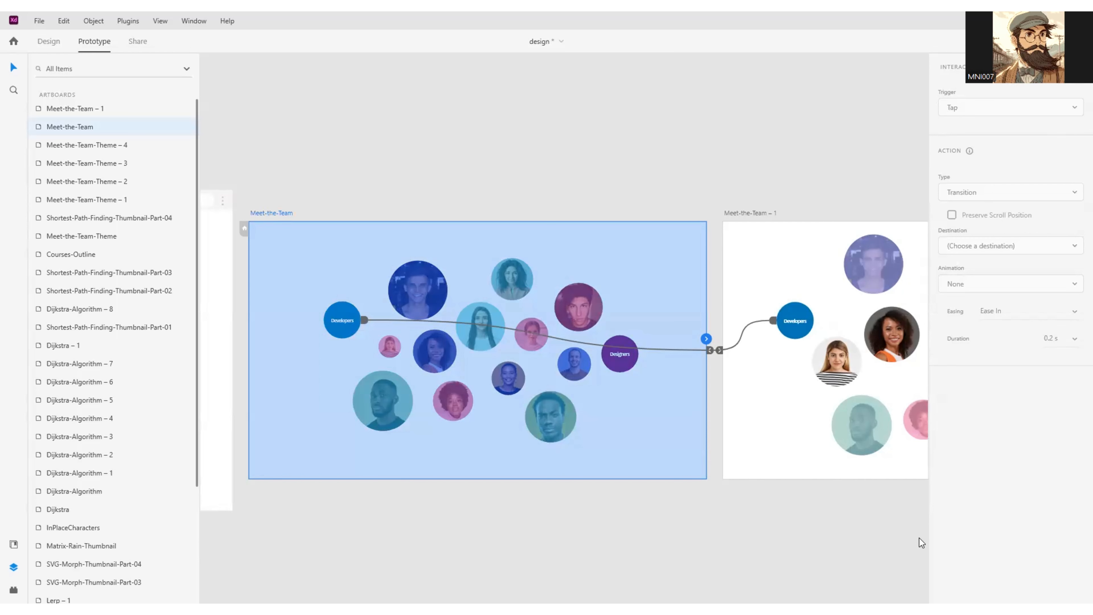
pyautogui.hotkey('ctrl', 'Return')
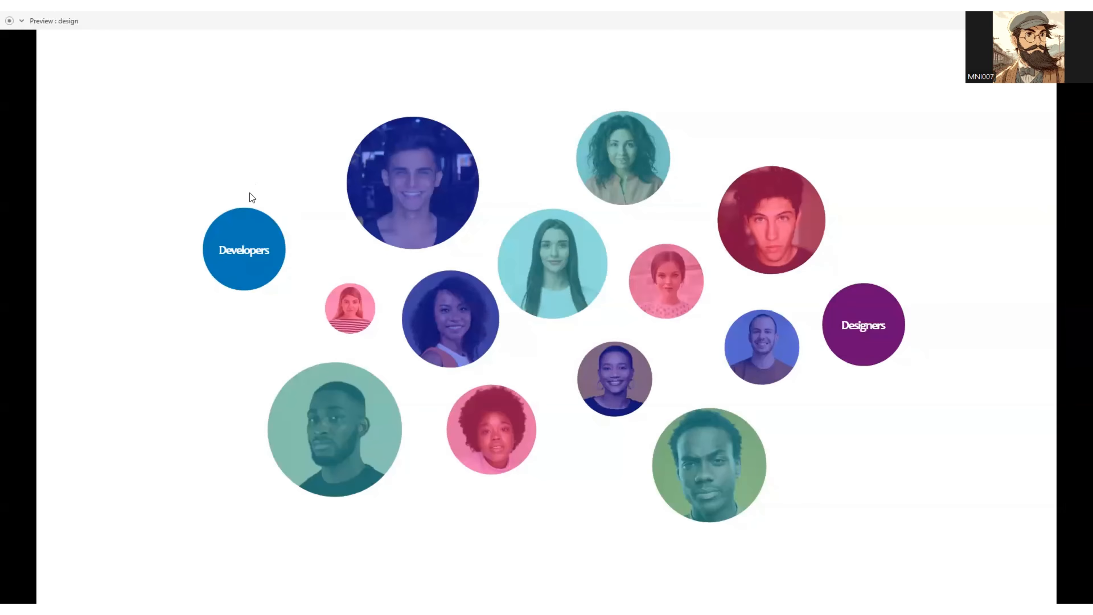
pyautogui.click(251, 235)
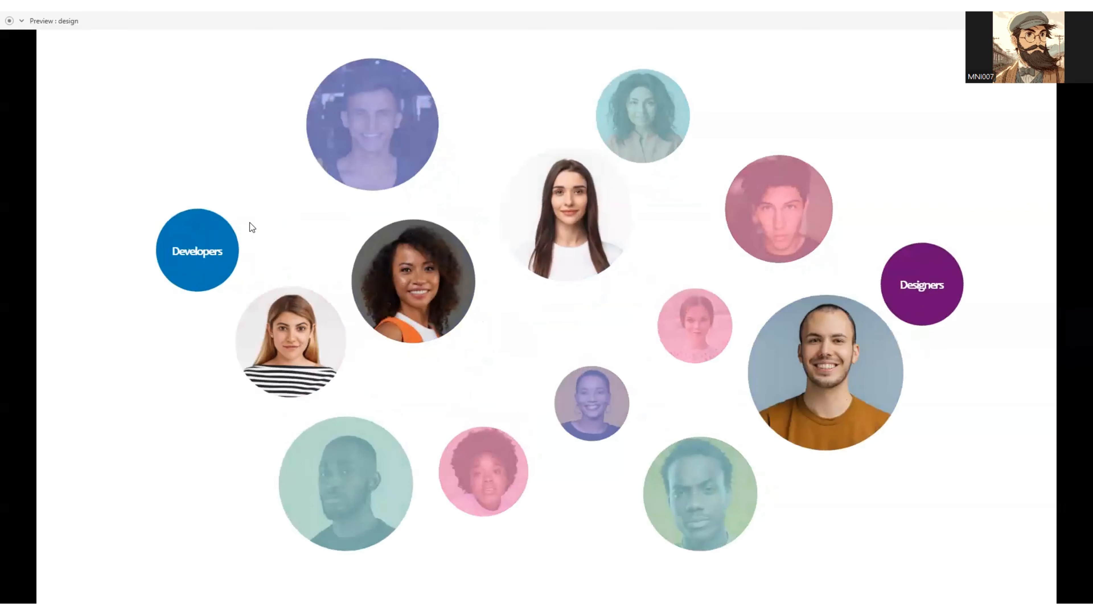
pyautogui.click(212, 234)
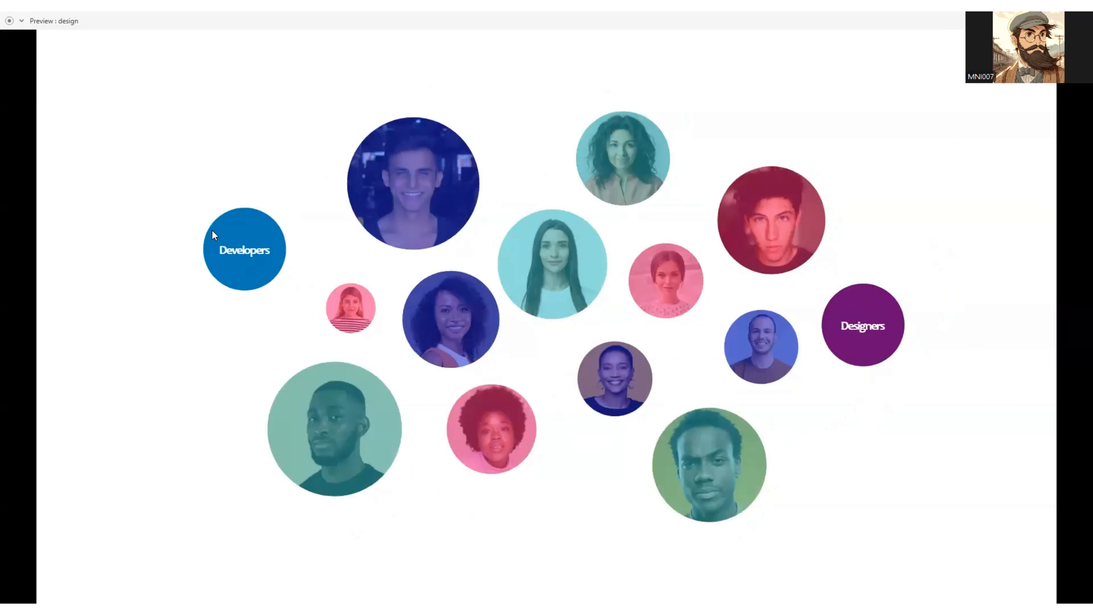
# Step: Toggle the Developers circle repeatedly in the preview to check its animation, and return to the design file
pyautogui.click(236, 228)
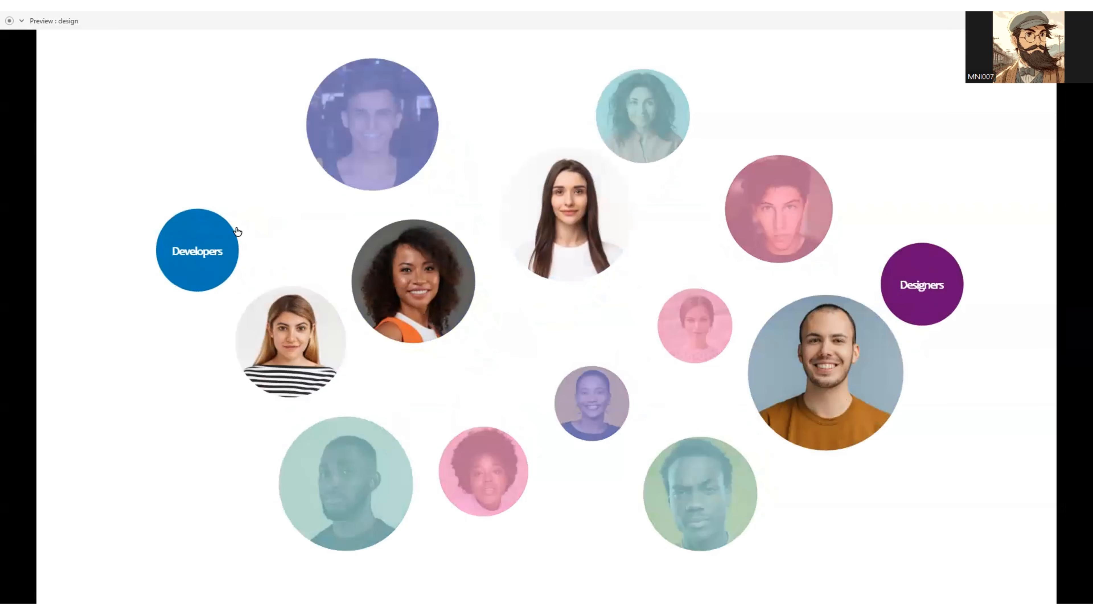
pyautogui.click(209, 232)
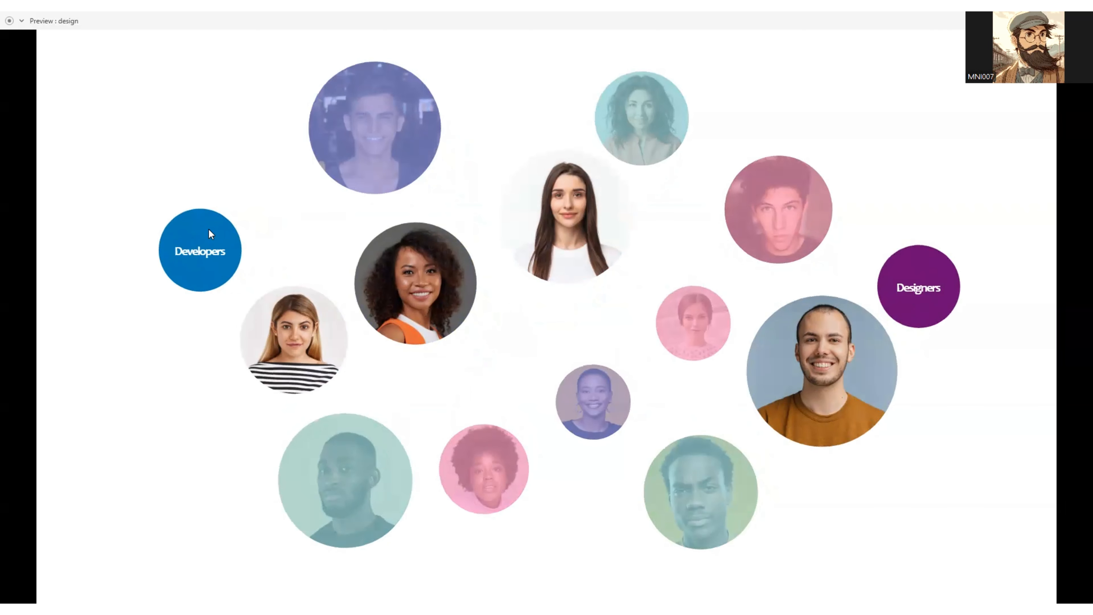
pyautogui.click(209, 233)
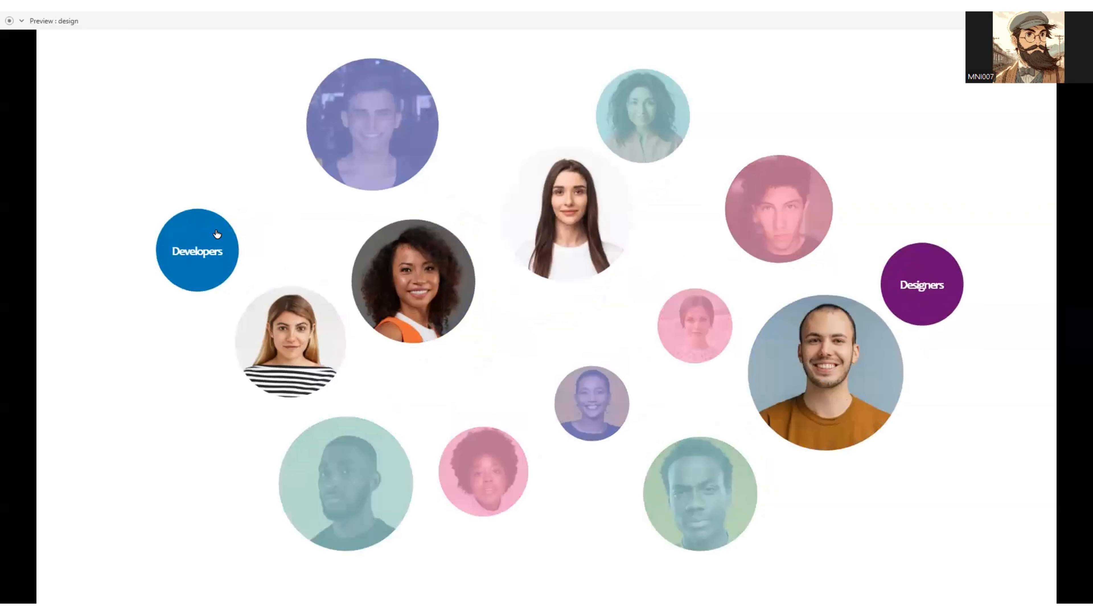
pyautogui.click(220, 235)
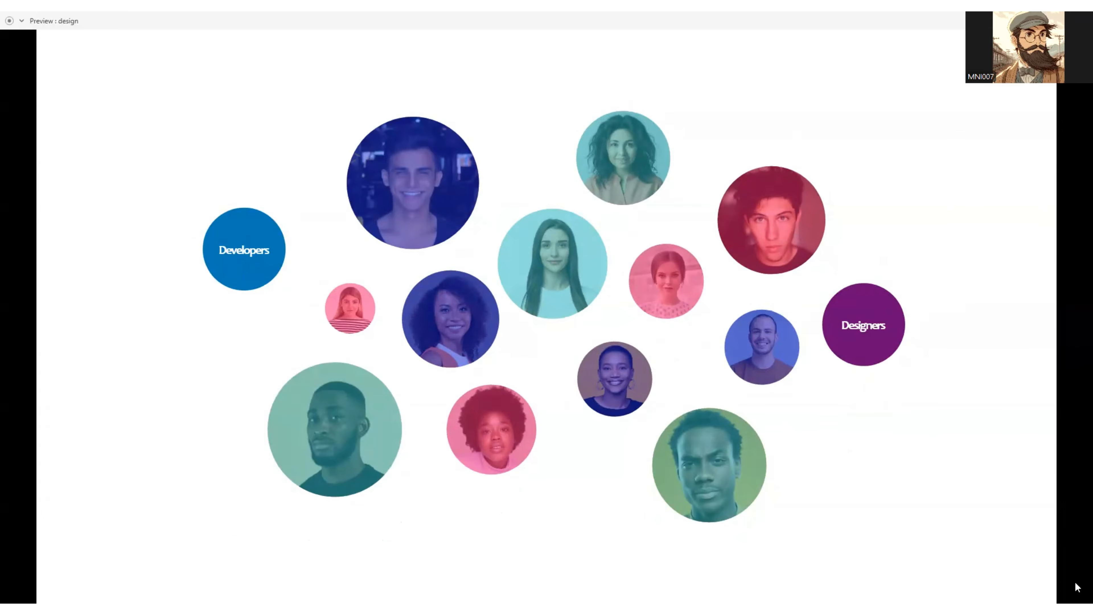
pyautogui.hotkey('alt', 'Tab')
# Step: Move the Meet-the-Team – 1 artboard up to make room beneath it for another artboard
pyautogui.moveTo(659, 509); pyautogui.dragTo(589, 316)
pyautogui.moveTo(688, 390); pyautogui.dragTo(628, 418)
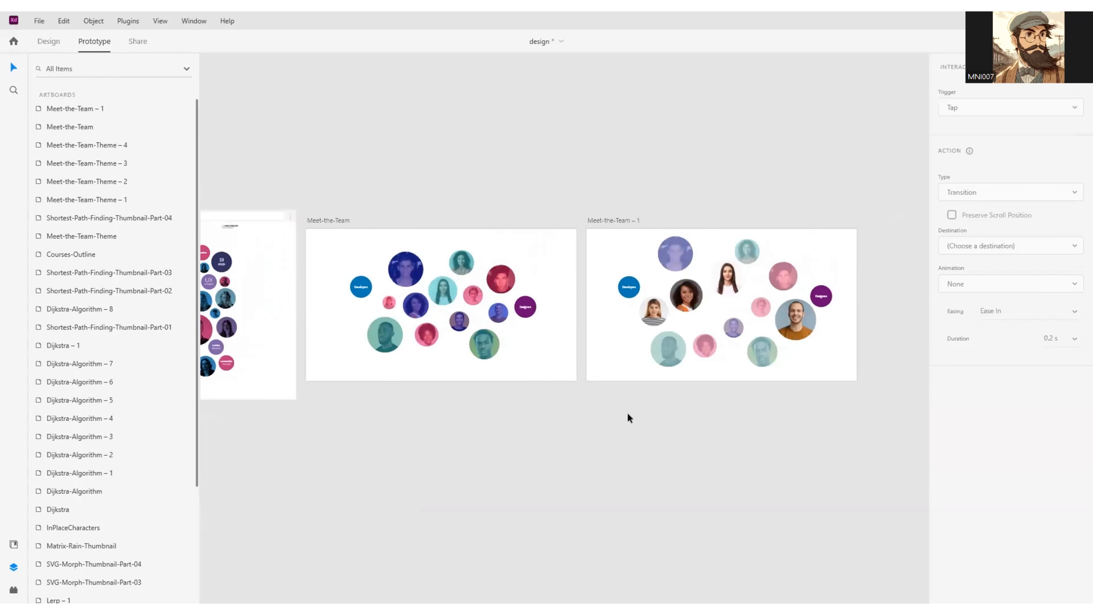
pyautogui.moveTo(618, 220); pyautogui.dragTo(618, 108)
# Step: Duplicate the Meet-the-Team artboard and place the copy directly below Meet-the-Team – 1
pyautogui.click(333, 221)
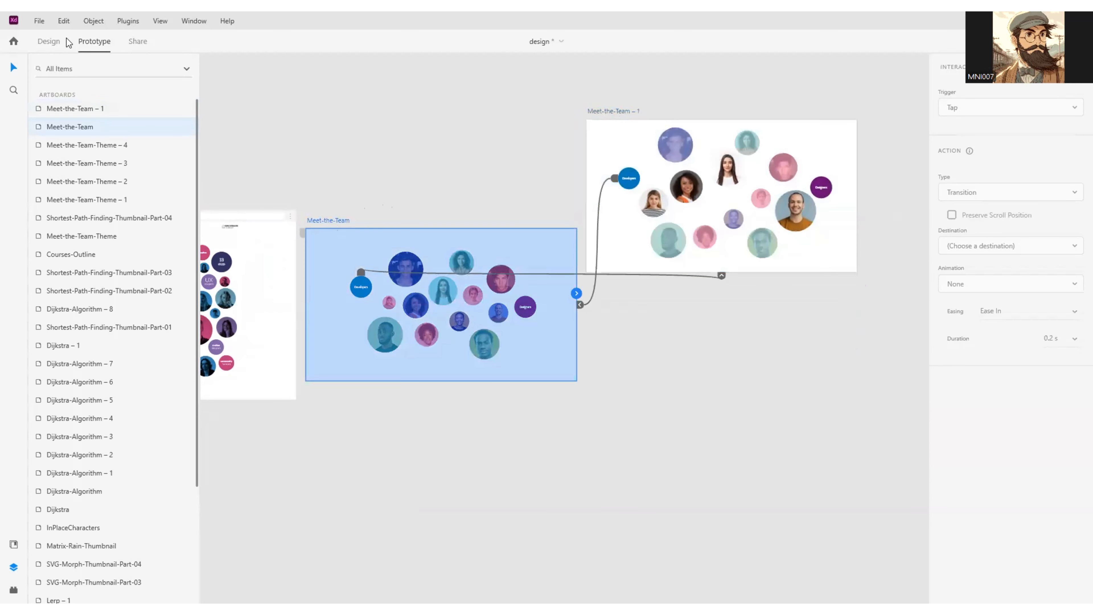
pyautogui.click(50, 42)
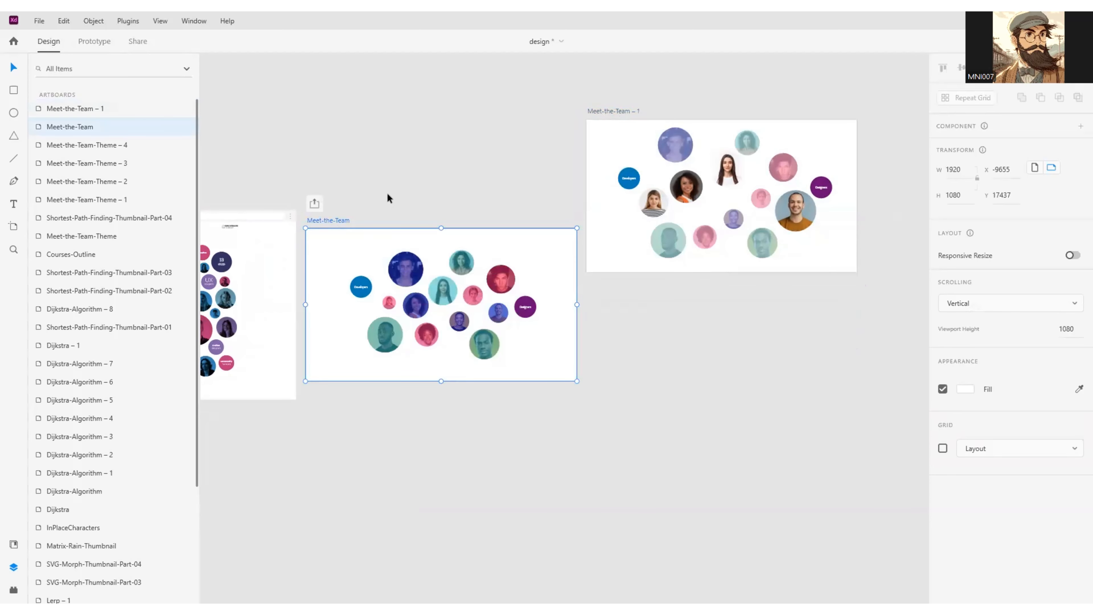
pyautogui.hotkey('ctrl', 'd')
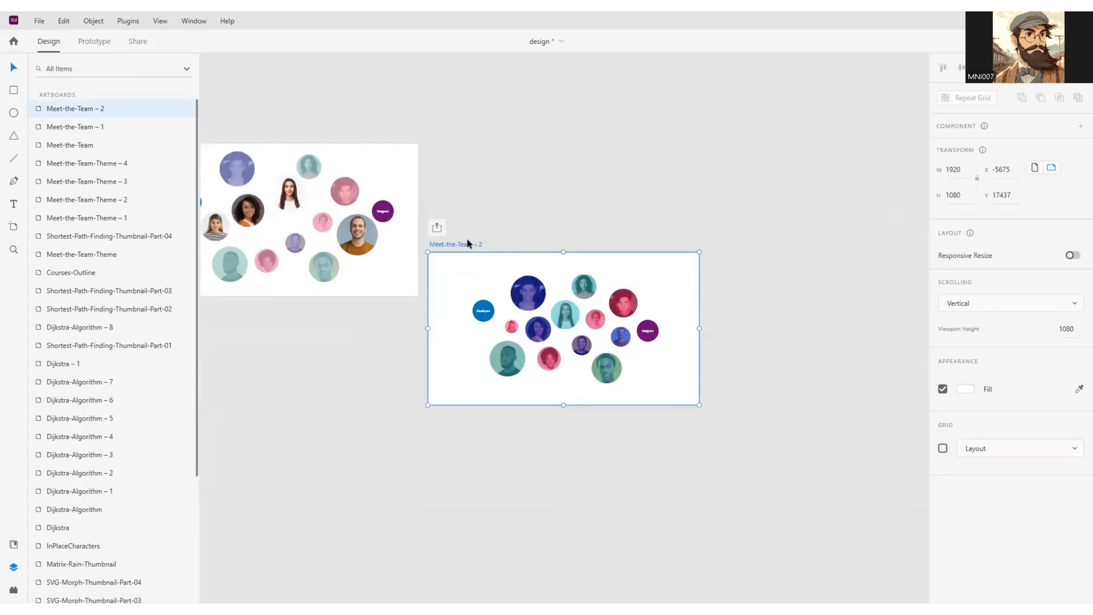
pyautogui.moveTo(466, 240); pyautogui.dragTo(270, 315)
# Step: Enlarge the small purple-tinted woman's profile at the lower centre of Meet-the-Team – 2 to about 367 × 367
pyautogui.scroll(5, 597, 327)
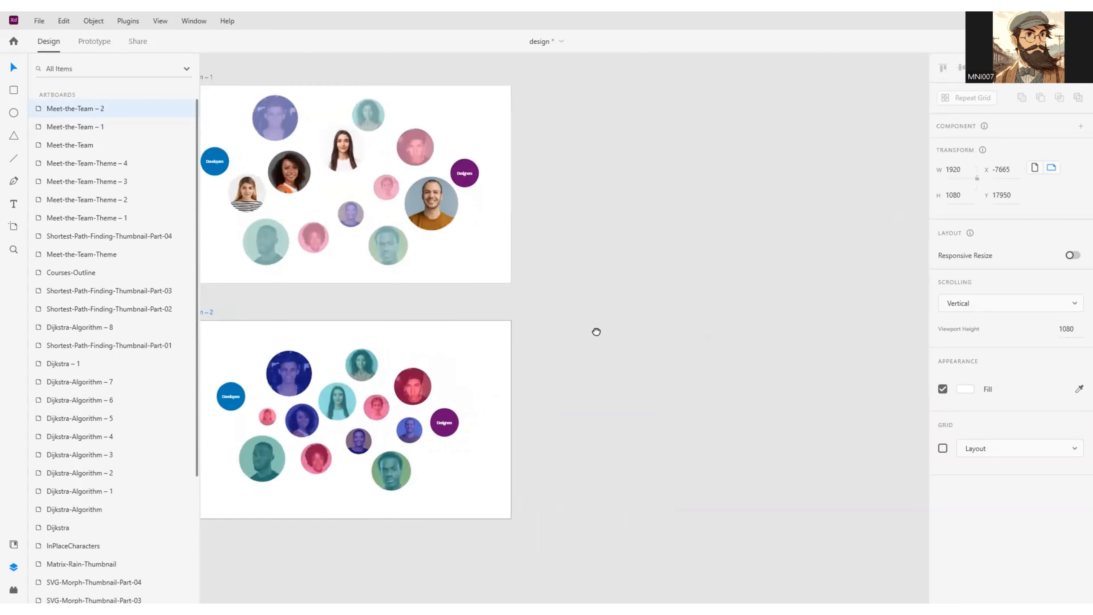
pyautogui.scroll(5, 675, 281)
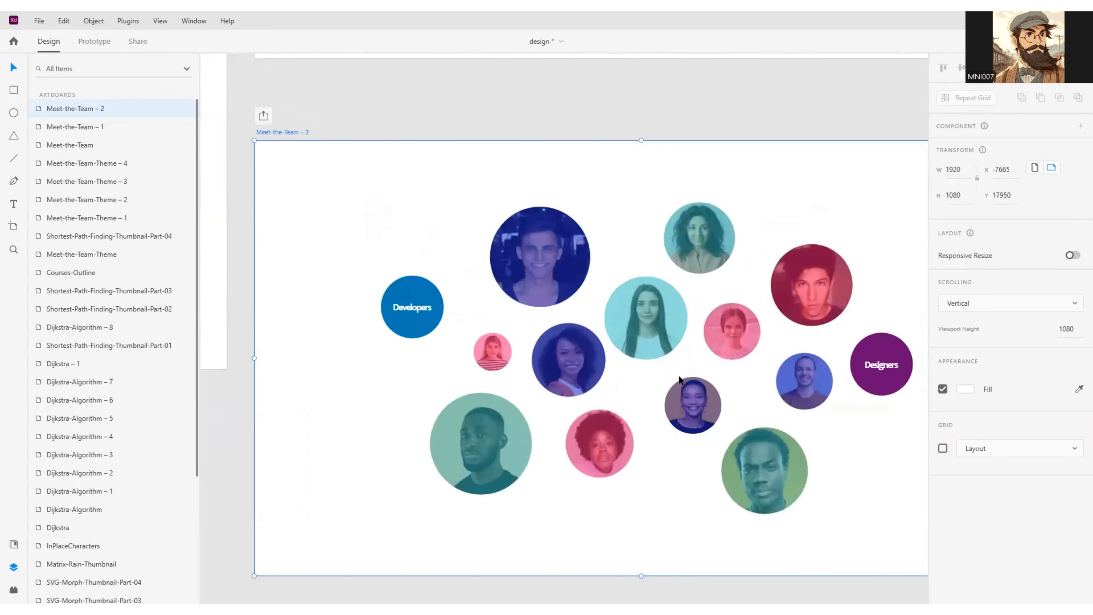
pyautogui.scroll(-2, 679, 379)
pyautogui.click(576, 324)
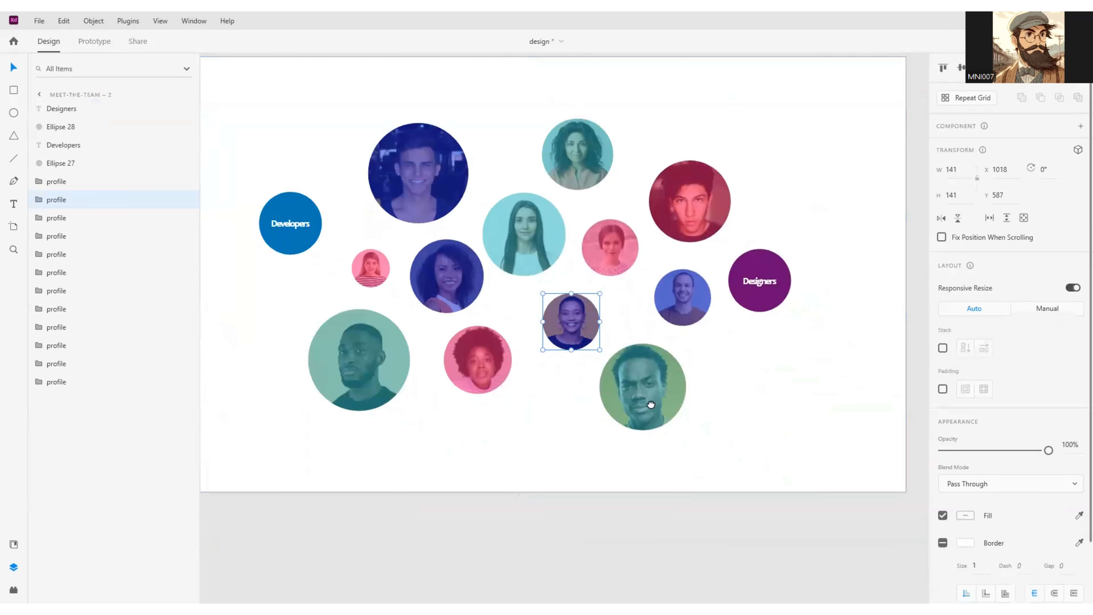
pyautogui.moveTo(651, 404); pyautogui.dragTo(1076, 417)
pyautogui.moveTo(595, 308); pyautogui.dragTo(536, 403)
pyautogui.scroll(-3, 488, 386)
pyautogui.moveTo(330, 303); pyautogui.dragTo(460, 287)
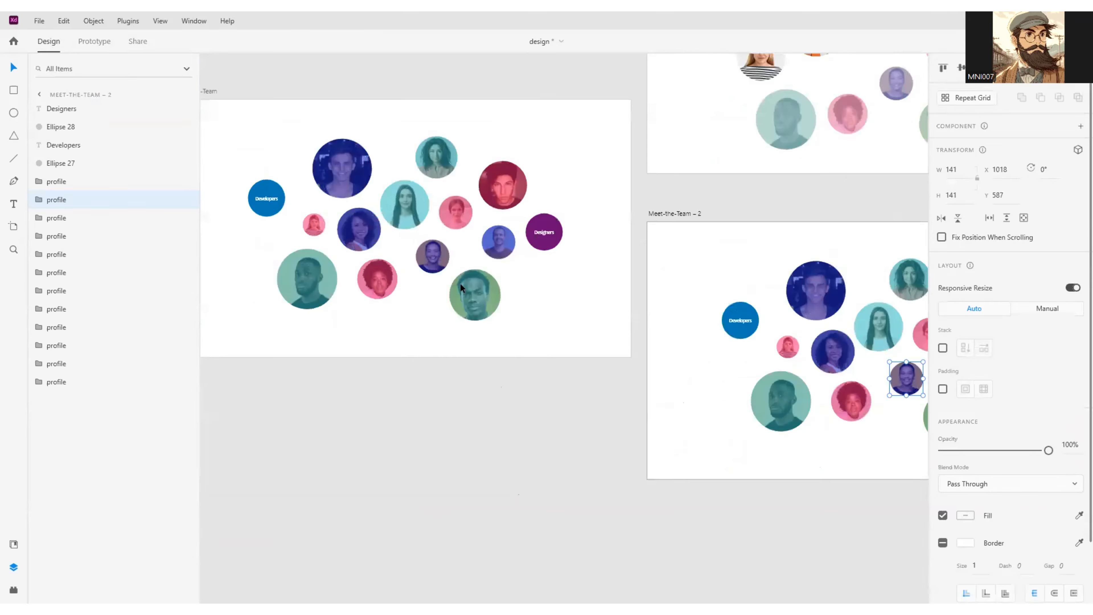
pyautogui.moveTo(640, 402); pyautogui.dragTo(346, 305)
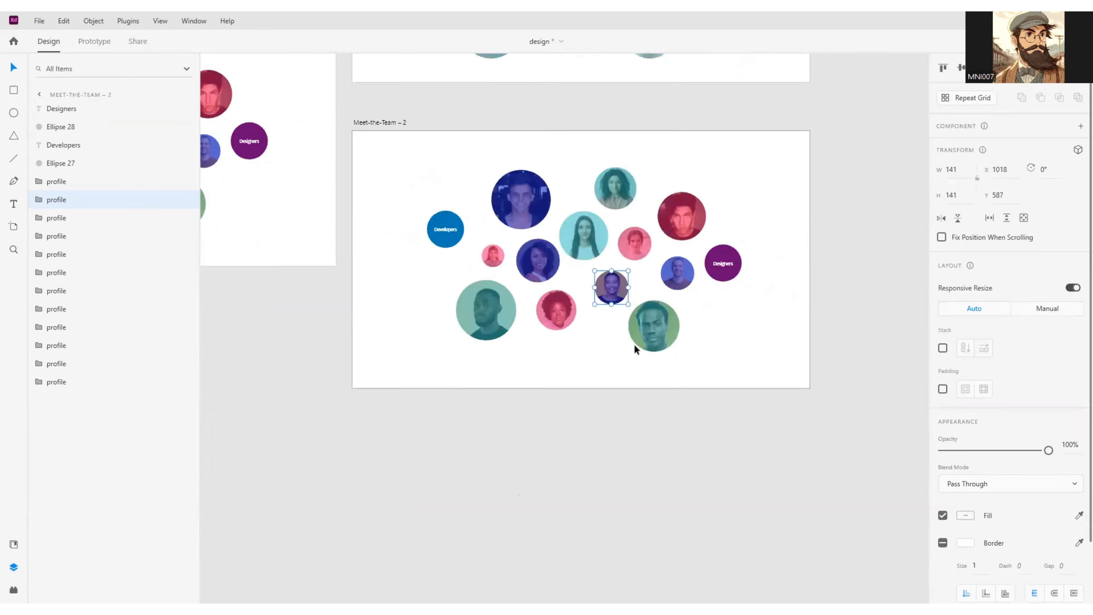
pyautogui.scroll(4, 633, 344)
pyautogui.moveTo(588, 283); pyautogui.dragTo(713, 453)
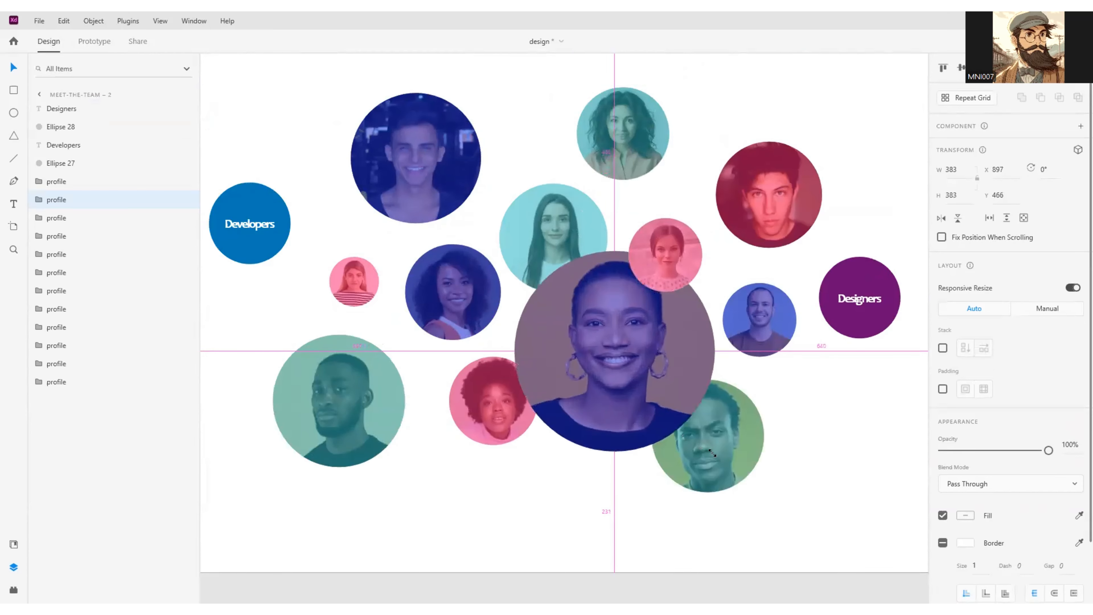
pyautogui.click(831, 459)
# Step: Rearrange the profiles above and right of the enlarged one on Meet-the-Team – 2 so they clear it
pyautogui.scroll(-3, 831, 459)
pyautogui.moveTo(690, 364); pyautogui.dragTo(731, 391)
pyautogui.moveTo(713, 303); pyautogui.dragTo(727, 334)
pyautogui.moveTo(699, 207); pyautogui.dragTo(689, 170)
pyautogui.moveTo(624, 164); pyautogui.dragTo(615, 113)
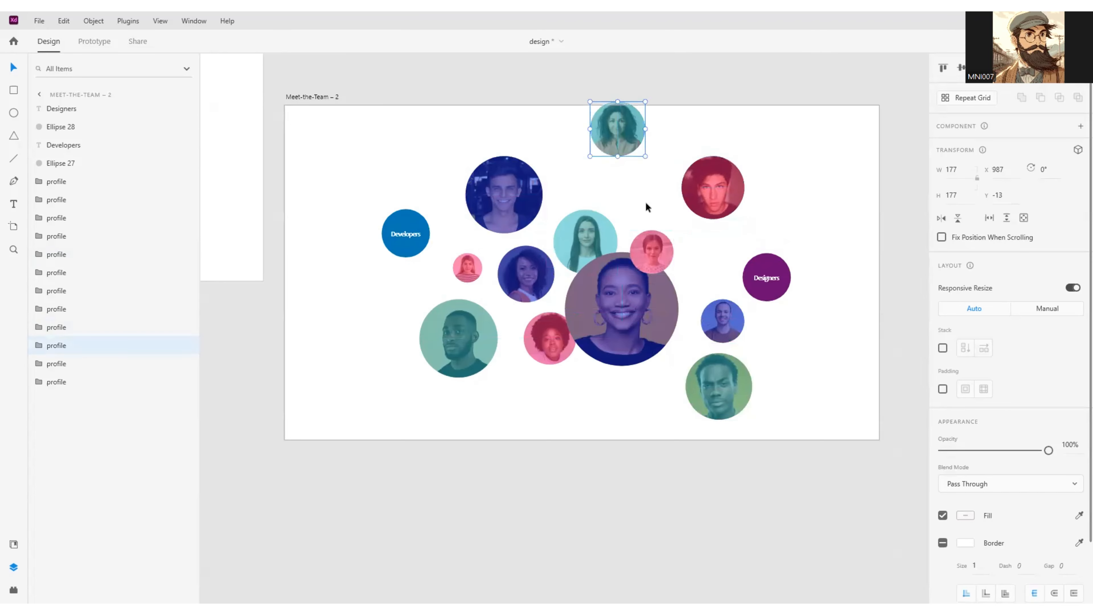
pyautogui.moveTo(655, 238); pyautogui.dragTo(660, 199)
pyautogui.moveTo(607, 136); pyautogui.dragTo(598, 155)
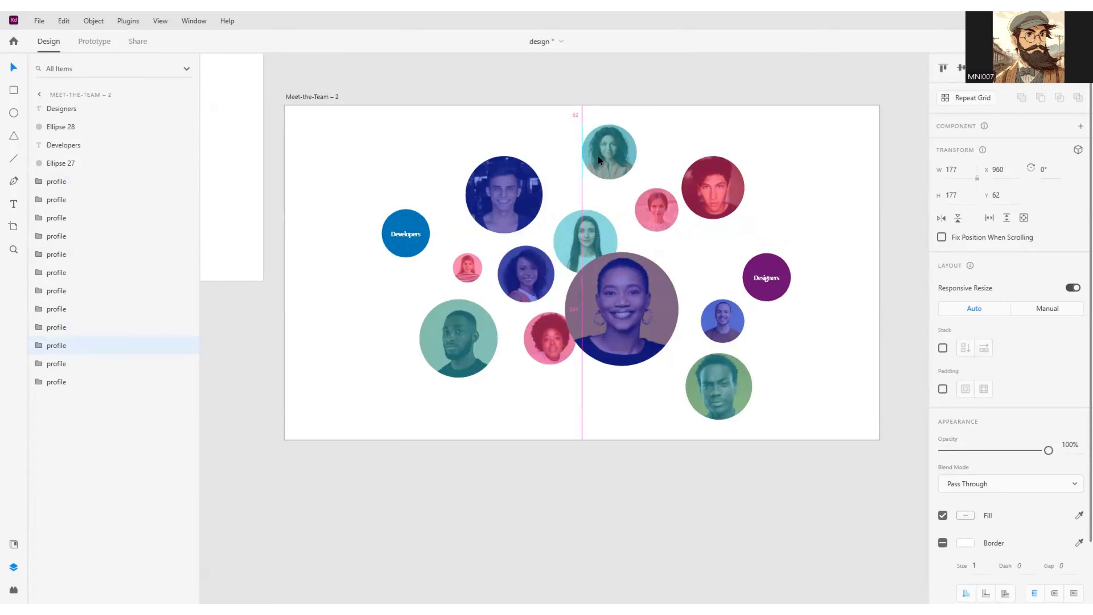
# Step: Spread the profiles left of the enlarged one outward on Meet-the-Team – 2, and shift the enlarged profile slightly up
pyautogui.moveTo(570, 232); pyautogui.dragTo(480, 163)
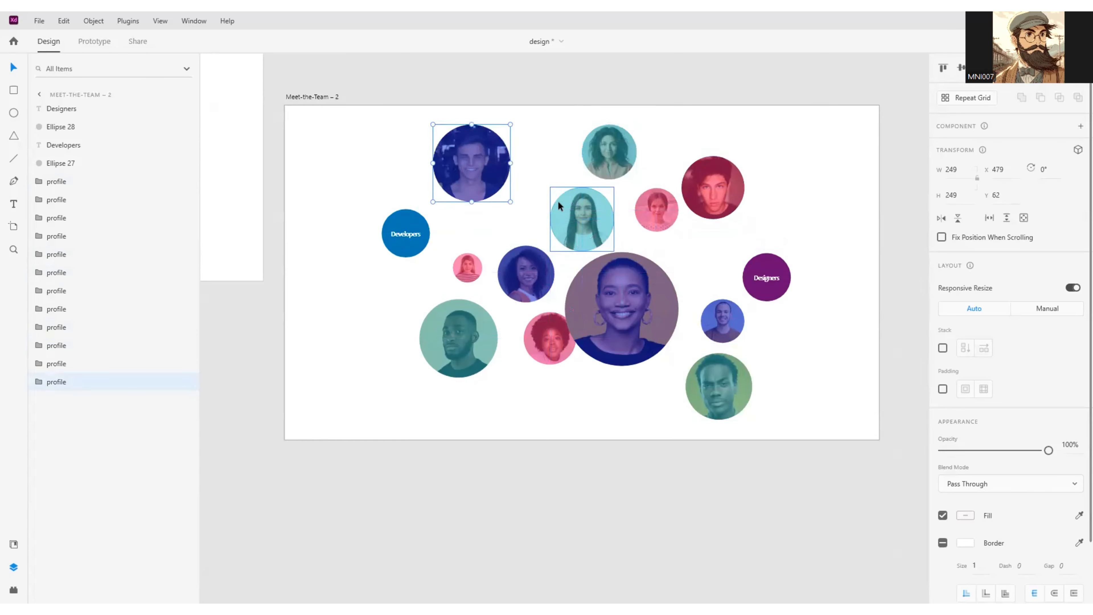
pyautogui.moveTo(557, 201); pyautogui.dragTo(533, 180)
pyautogui.moveTo(531, 251); pyautogui.dragTo(515, 237)
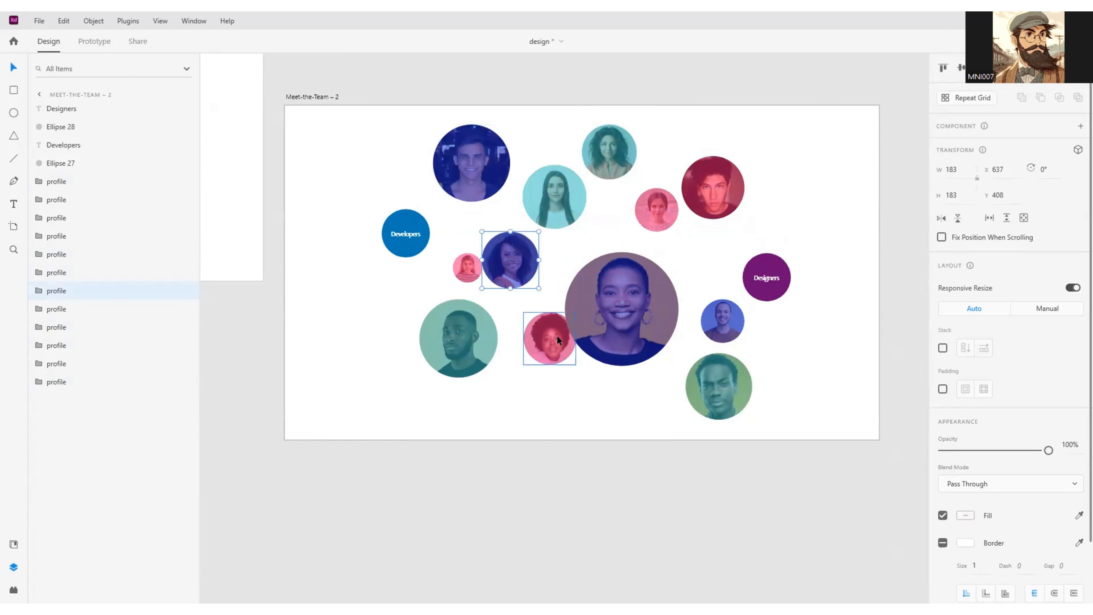
pyautogui.moveTo(557, 336); pyautogui.dragTo(535, 382)
pyautogui.moveTo(466, 272)
pyautogui.mouseDown()
pyautogui.moveTo(451, 249)
pyautogui.moveTo(461, 278)
pyautogui.mouseUp()
pyautogui.moveTo(476, 355); pyautogui.dragTo(465, 370)
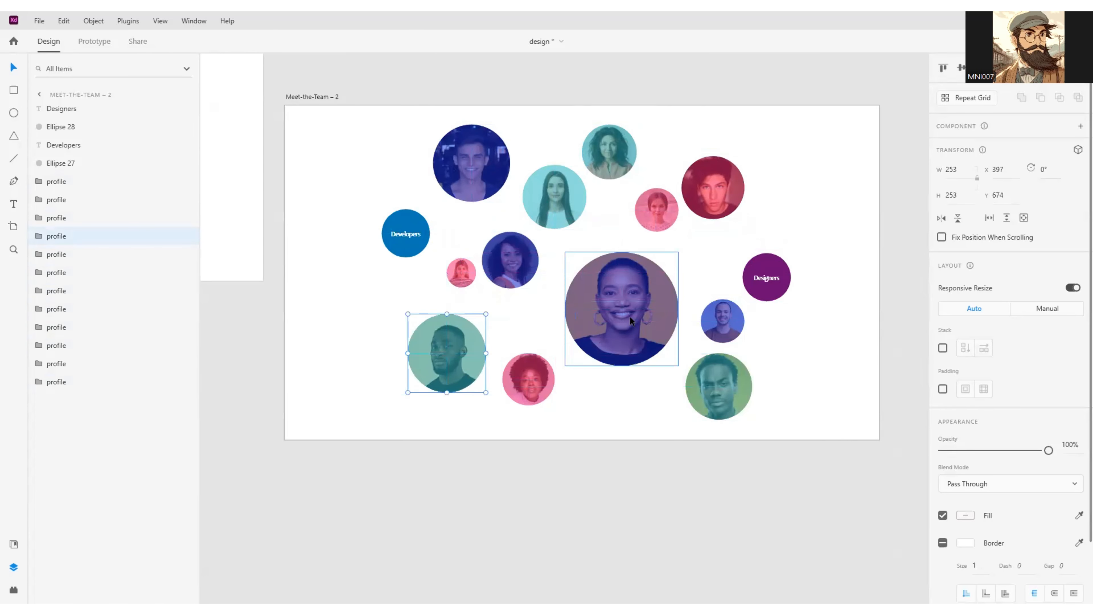
pyautogui.moveTo(629, 316); pyautogui.dragTo(621, 291)
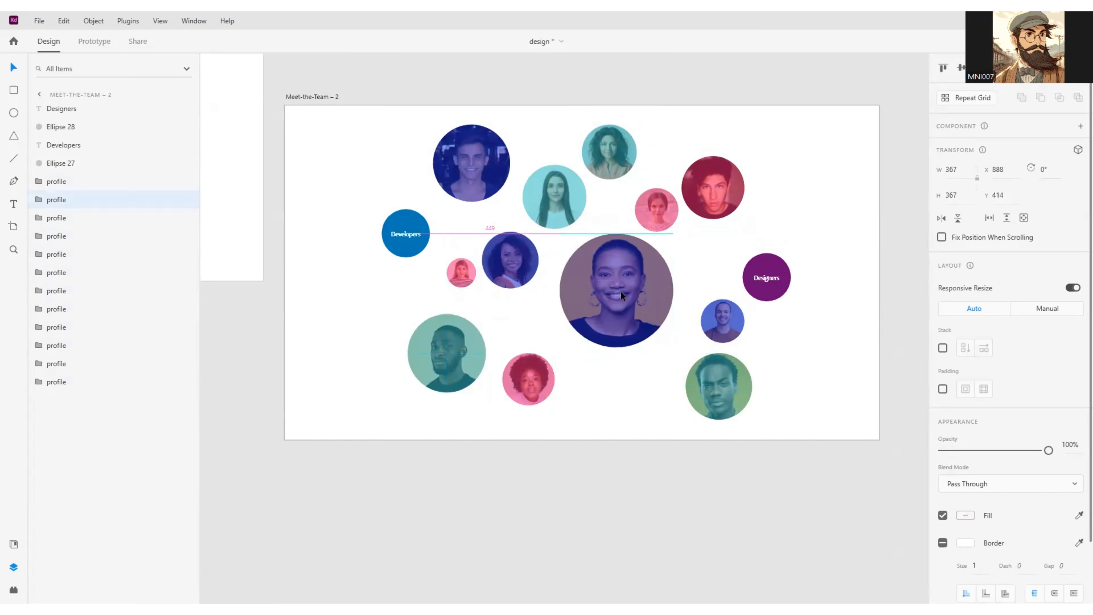
# Step: Set the enlarged profile's tint opacity to 0% and its close button's opacity to 100%
pyautogui.doubleClick(636, 314)
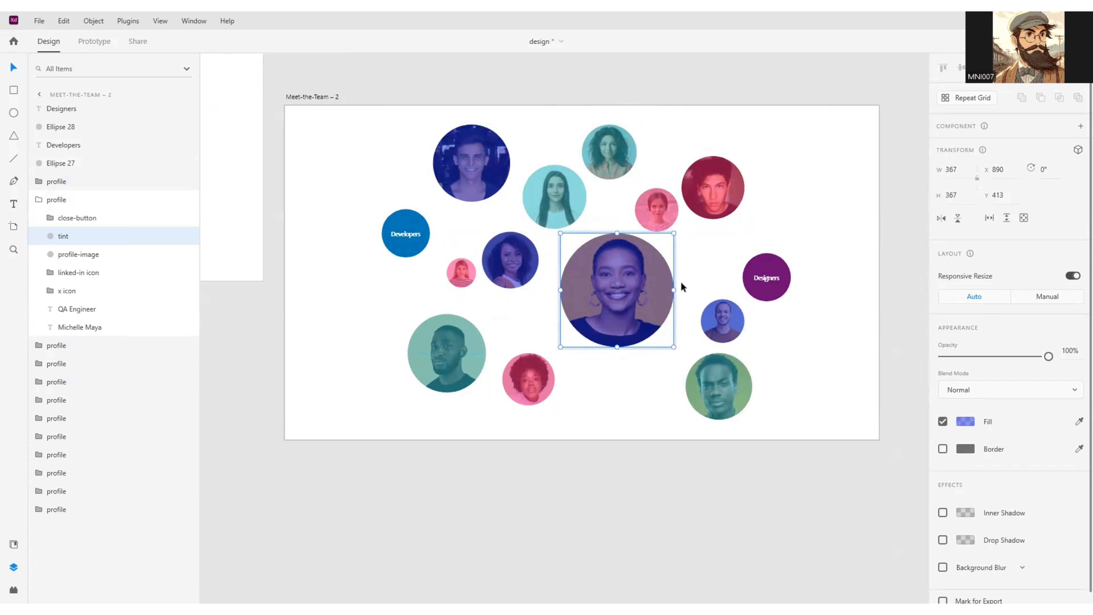
pyautogui.doubleClick(657, 272)
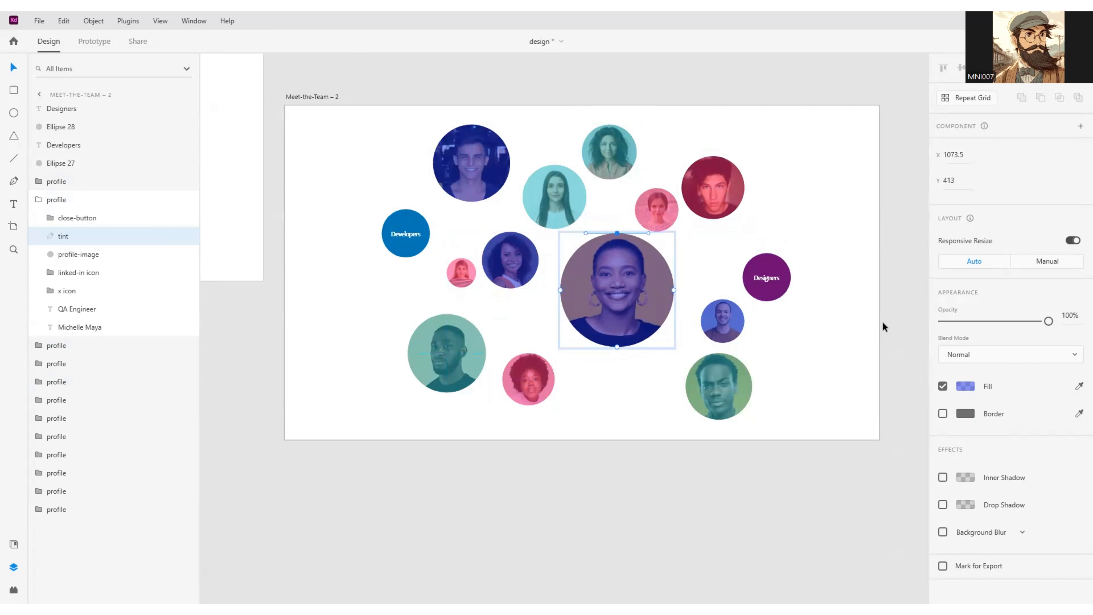
pyautogui.press('Escape')
pyautogui.moveTo(1048, 356); pyautogui.dragTo(604, 337)
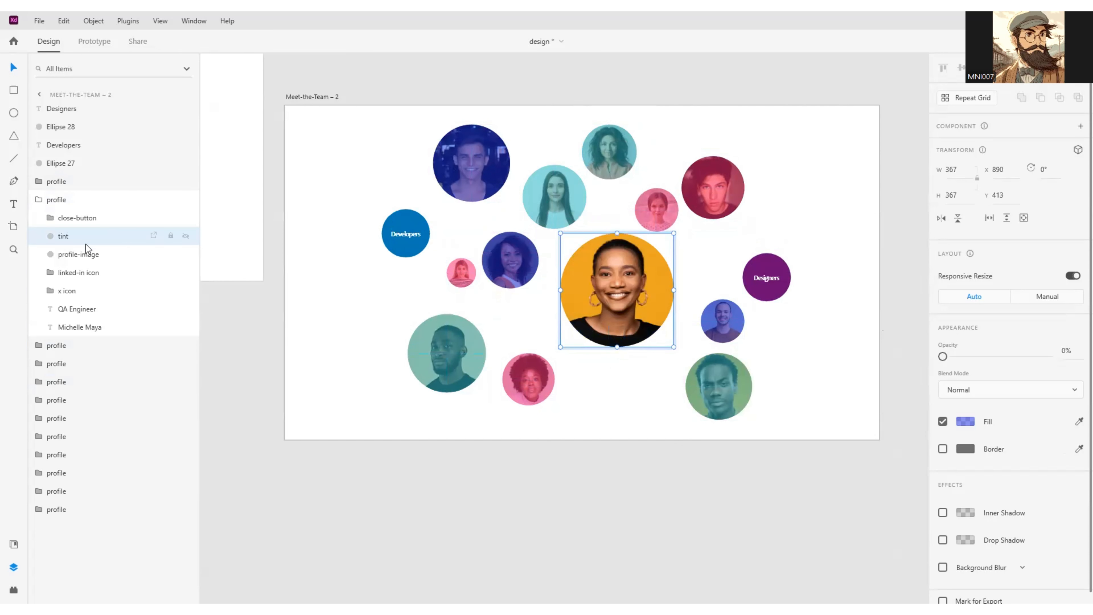
pyautogui.click(74, 219)
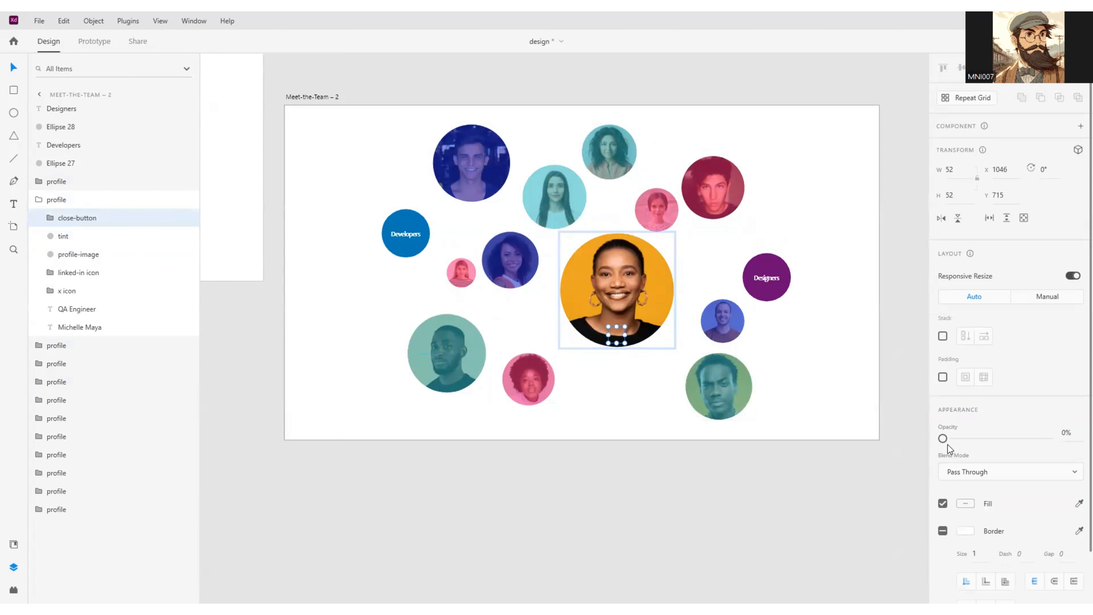
pyautogui.moveTo(943, 439); pyautogui.dragTo(1049, 440)
# Step: Move the enlarged profile's LinkedIn icon, X icon, job title and name together below the photo, at Y 781
pyautogui.click(72, 275)
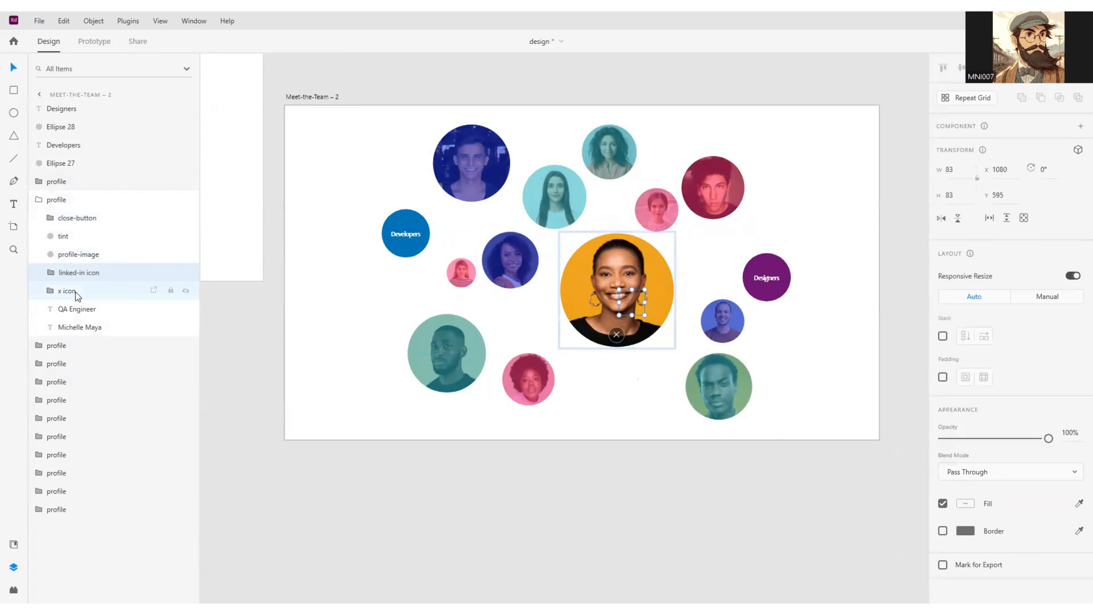
pyautogui.keyDown('shift'); pyautogui.click(72, 291); pyautogui.keyUp('shift')
pyautogui.keyDown('shift'); pyautogui.click(74, 309); pyautogui.keyUp('shift')
pyautogui.keyDown('shift'); pyautogui.click(85, 327); pyautogui.keyUp('shift')
pyautogui.click(1007, 190)
pyautogui.write('562')
pyautogui.press('Return')
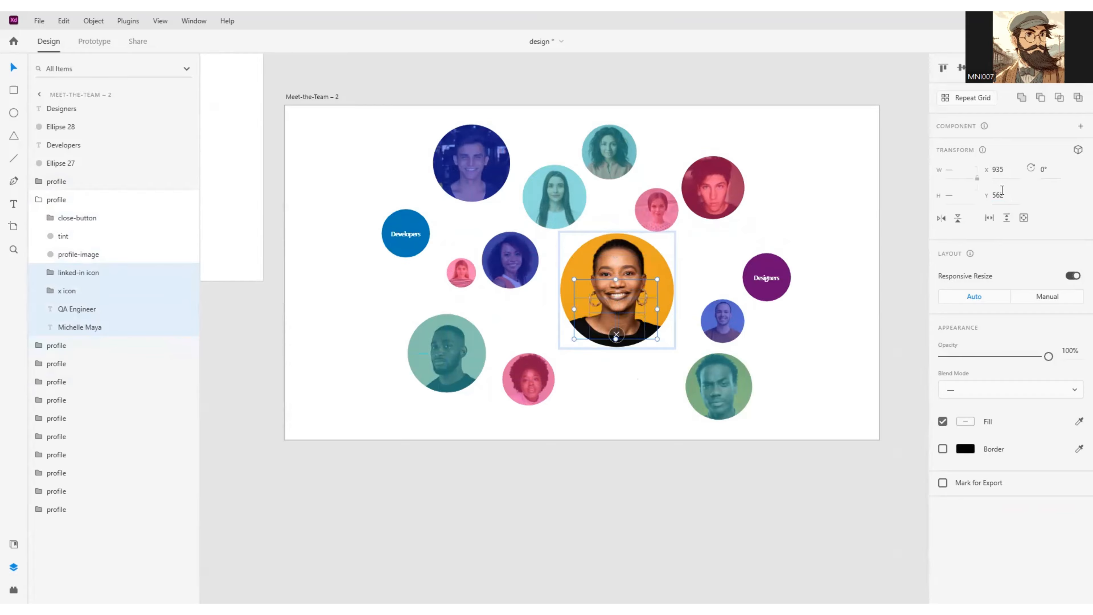
pyautogui.moveTo(1001, 160); pyautogui.dragTo(992, 67)
pyautogui.press('Up')
pyautogui.press('Up')
pyautogui.press('Up')
pyautogui.press('Up')
pyautogui.press('Up')
pyautogui.press('Up')
pyautogui.press('Up')
pyautogui.press('Down')
pyautogui.press('Down')
pyautogui.press('Down')
pyautogui.press('Down')
pyautogui.press('Down')
pyautogui.press('Down')
pyautogui.press('Down')
pyautogui.press('Down')
pyautogui.press('Down')
pyautogui.press('Down')
pyautogui.press('Down')
pyautogui.press('Down')
pyautogui.press('Down')
pyautogui.press('Down')
pyautogui.press('Down')
pyautogui.press('Down')
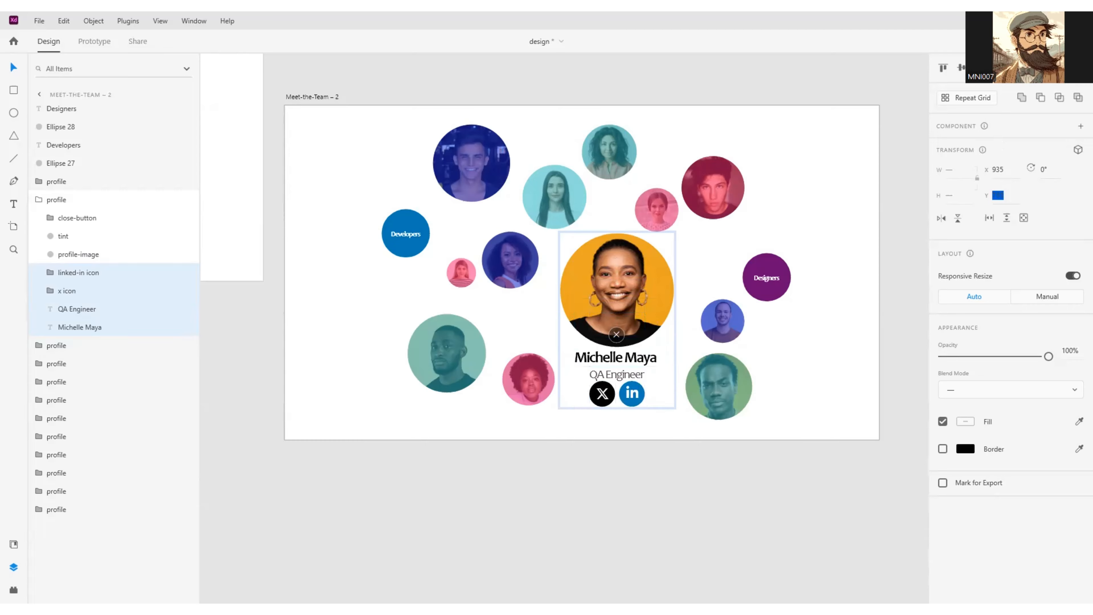
pyautogui.press('Return')
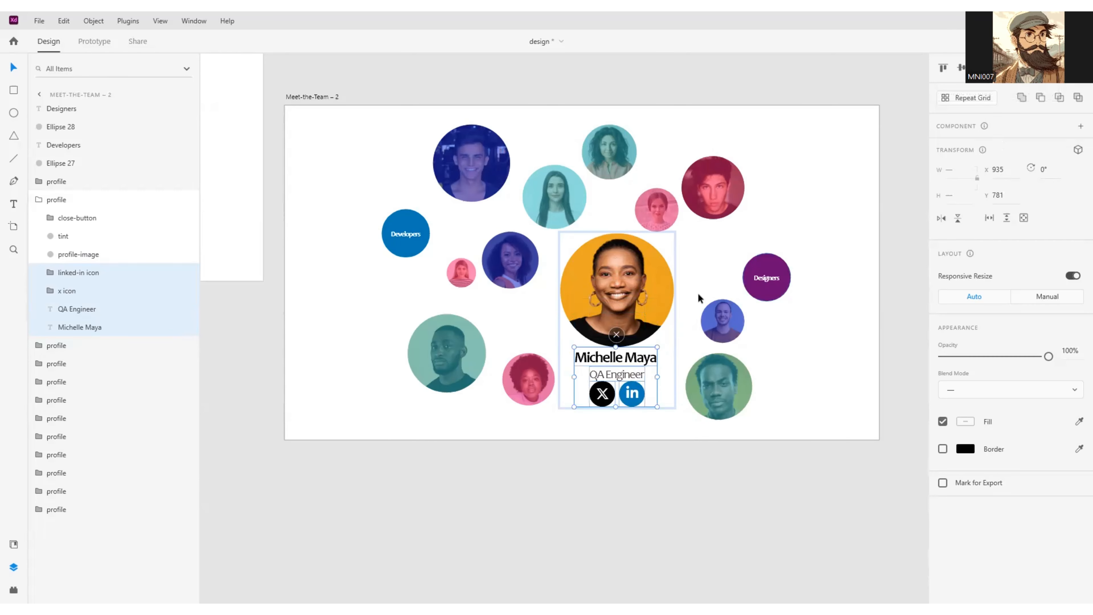
pyautogui.click(783, 347)
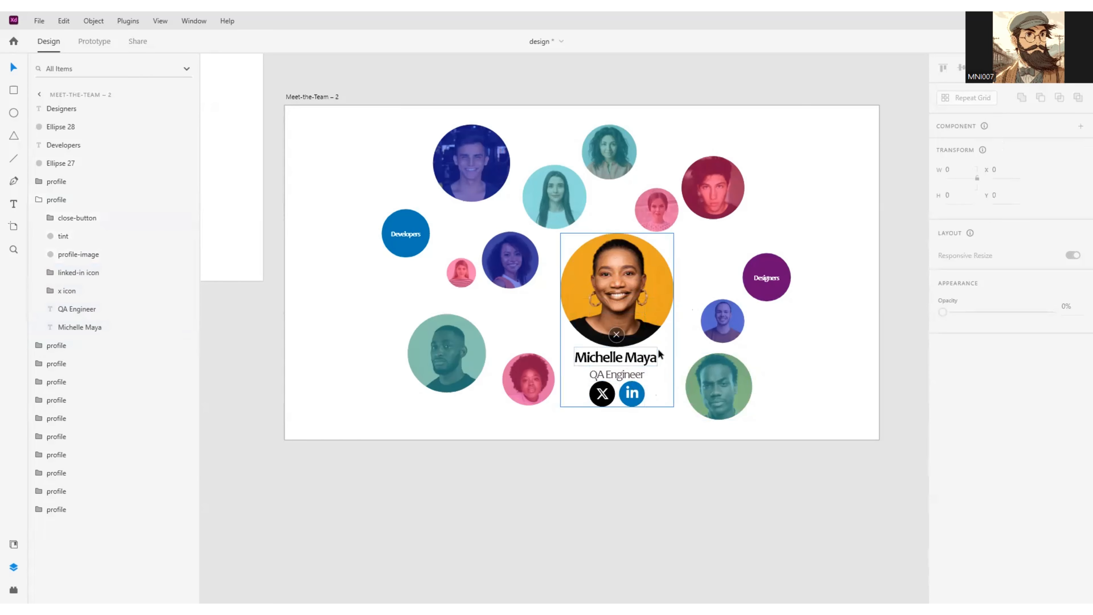
# Step: Link the QA Engineer's small profile on Meet-the-Team to Meet-the-Team – 2 with a Tap trigger and Auto-Animate
pyautogui.scroll(-2, 678, 339)
pyautogui.scroll(2, 679, 338)
pyautogui.moveTo(678, 340); pyautogui.dragTo(779, 352)
pyautogui.scroll(-1, 776, 351)
pyautogui.scroll(-1, 762, 352)
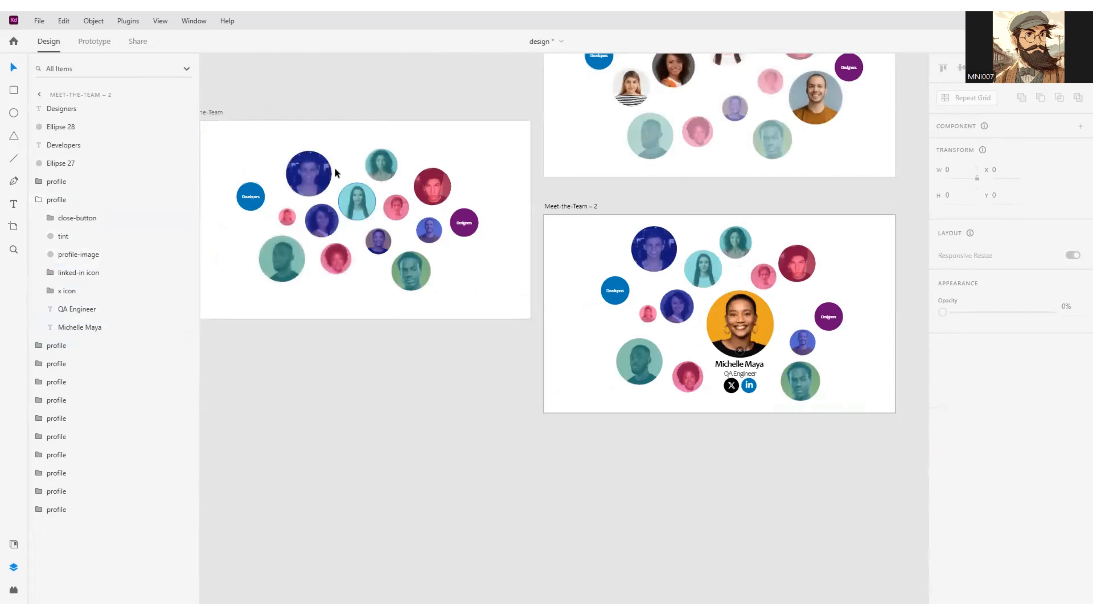
pyautogui.moveTo(331, 162); pyautogui.dragTo(404, 190)
pyautogui.click(93, 41)
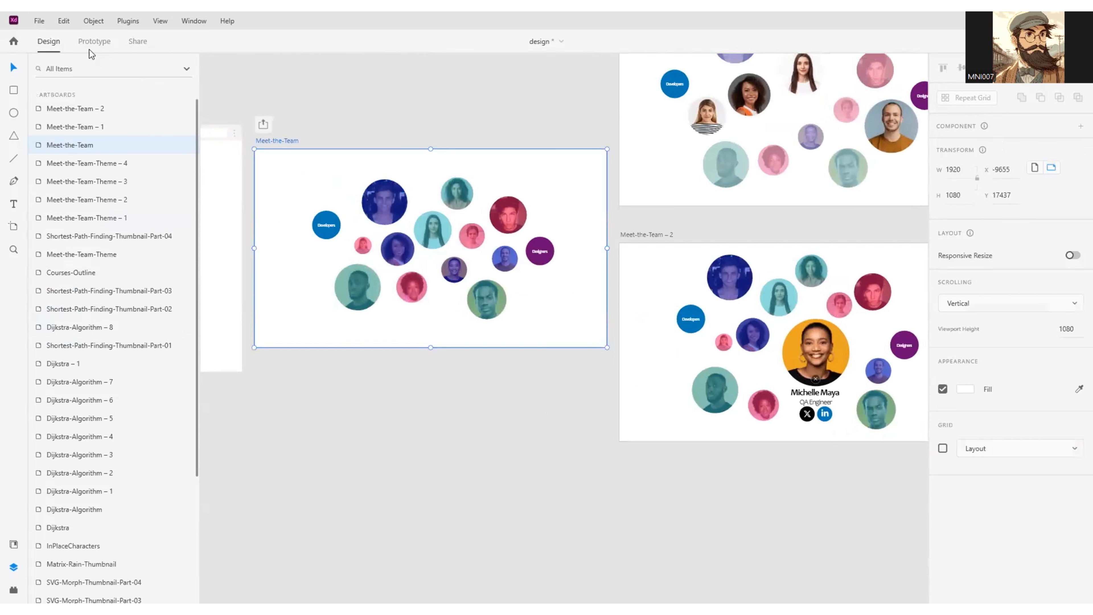
pyautogui.click(361, 245)
pyautogui.click(448, 265)
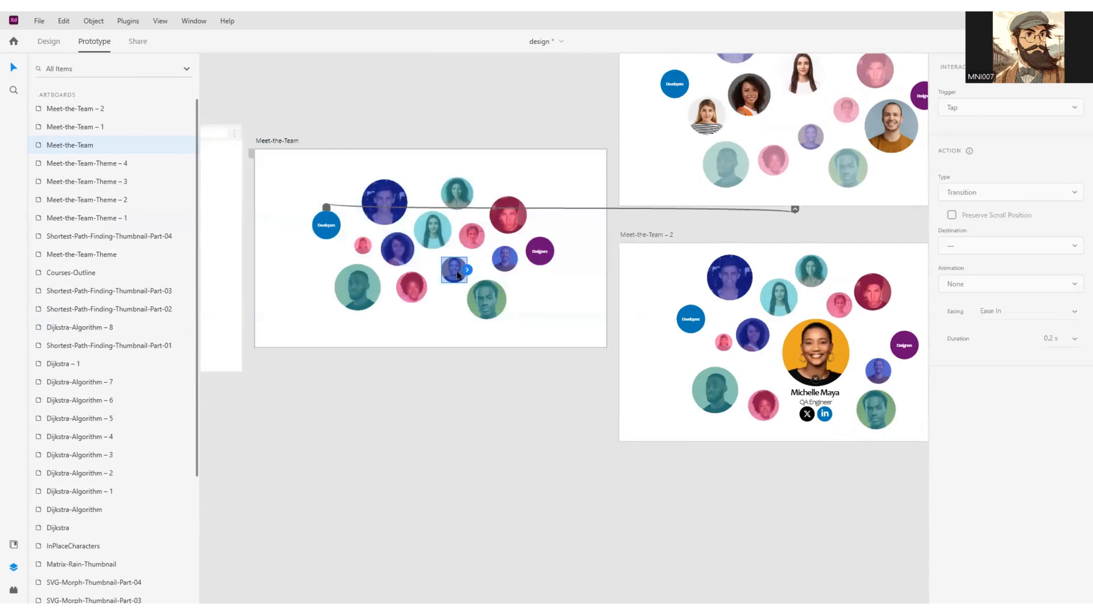
pyautogui.moveTo(466, 271); pyautogui.dragTo(618, 302)
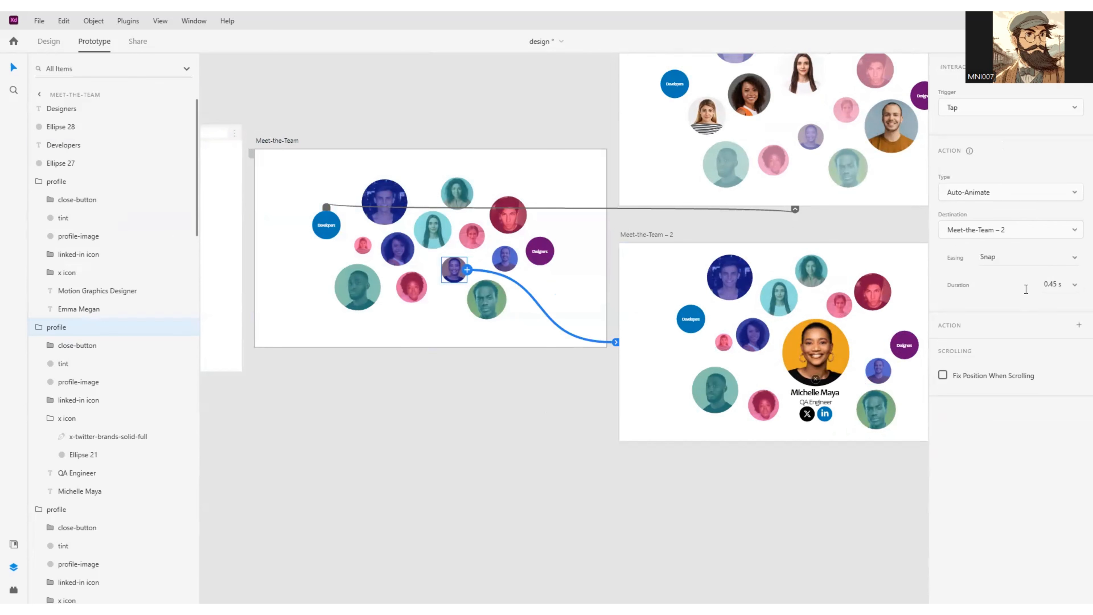
# Step: Link the enlarged profile's close button on Meet-the-Team – 2 back to Meet-the-Team with Tap and Auto-Animate
pyautogui.click(819, 382)
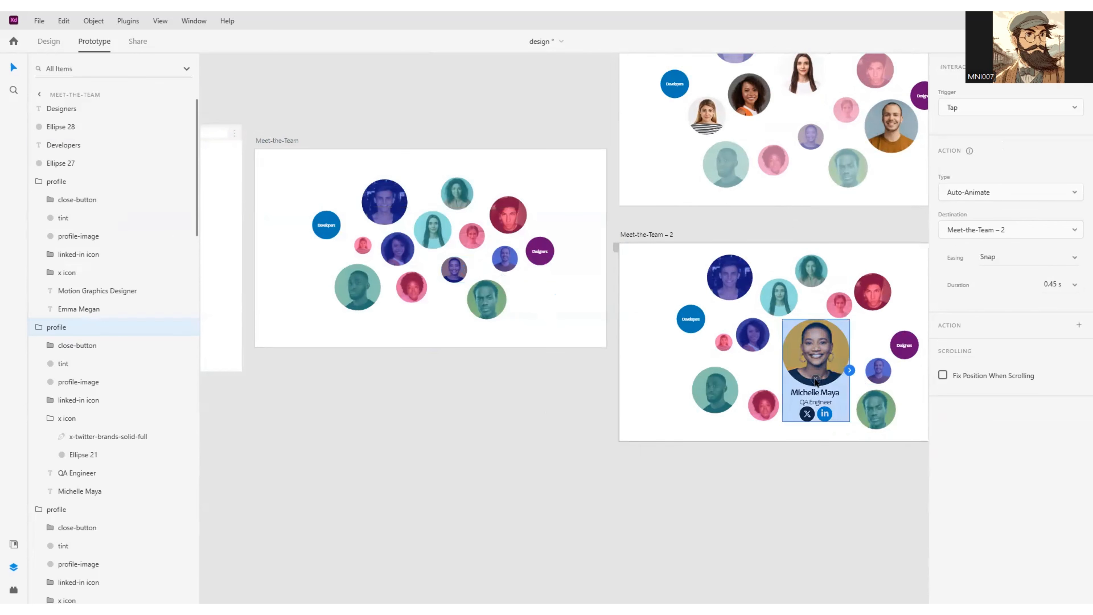
pyautogui.doubleClick(819, 382)
pyautogui.moveTo(820, 380); pyautogui.dragTo(593, 336)
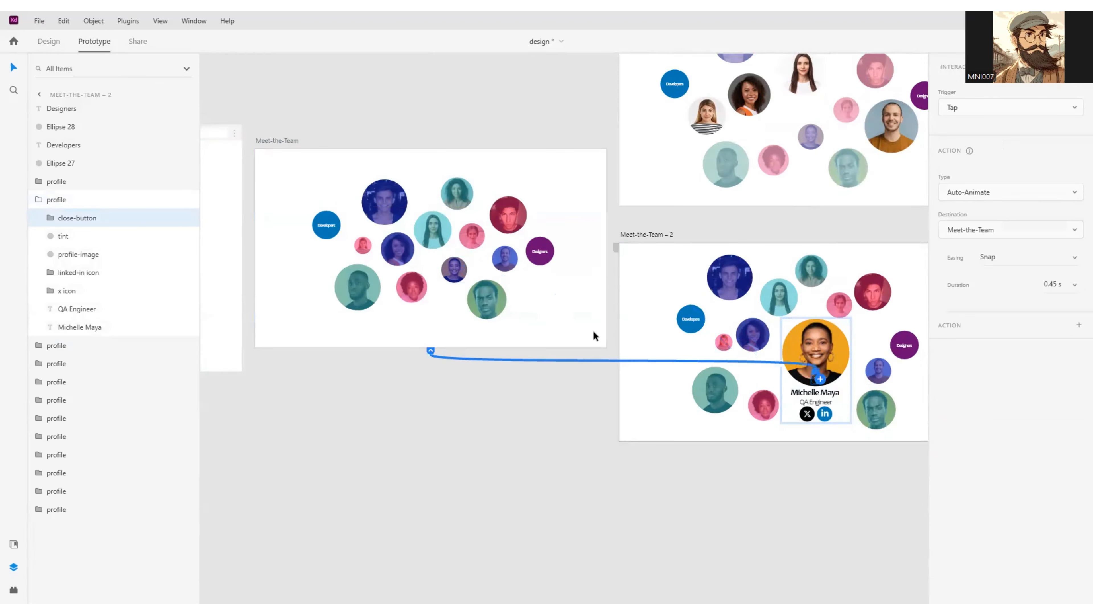
pyautogui.click(561, 379)
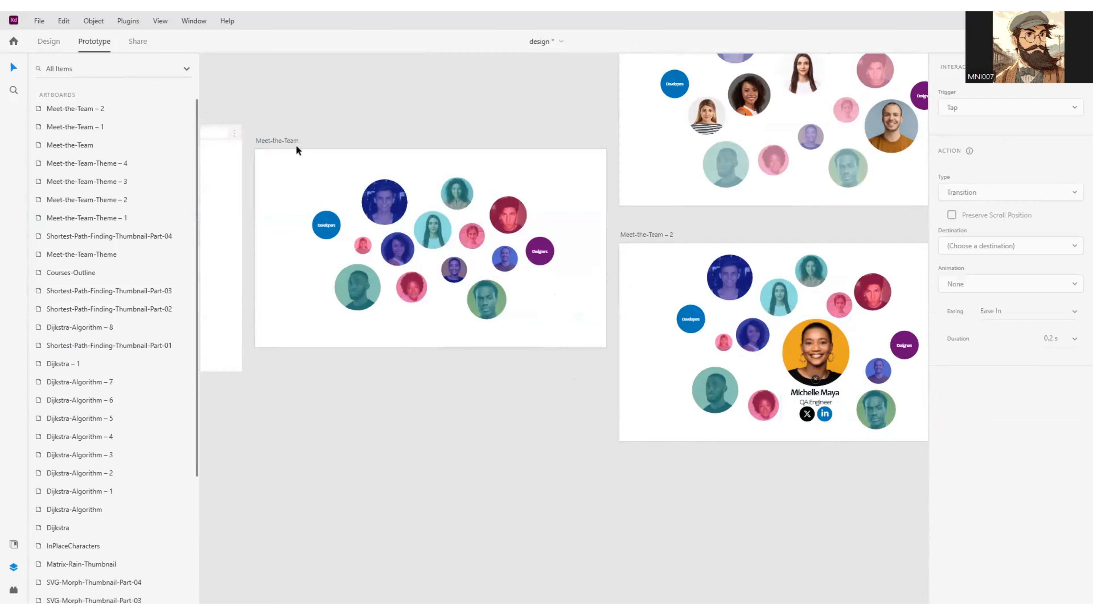
pyautogui.click(288, 143)
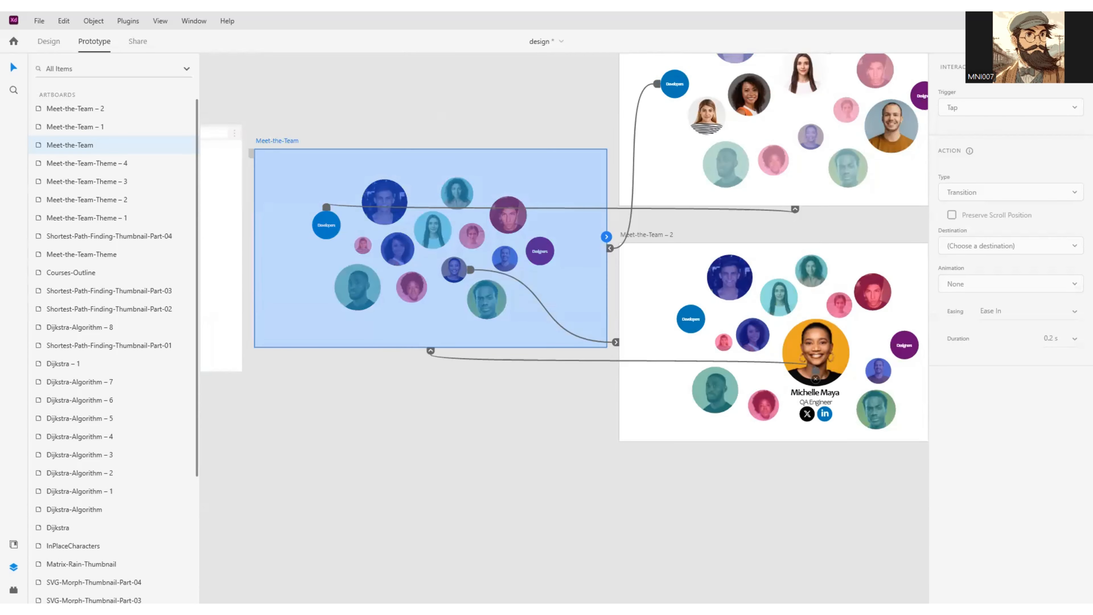
pyautogui.hotkey('ctrl', 'Return')
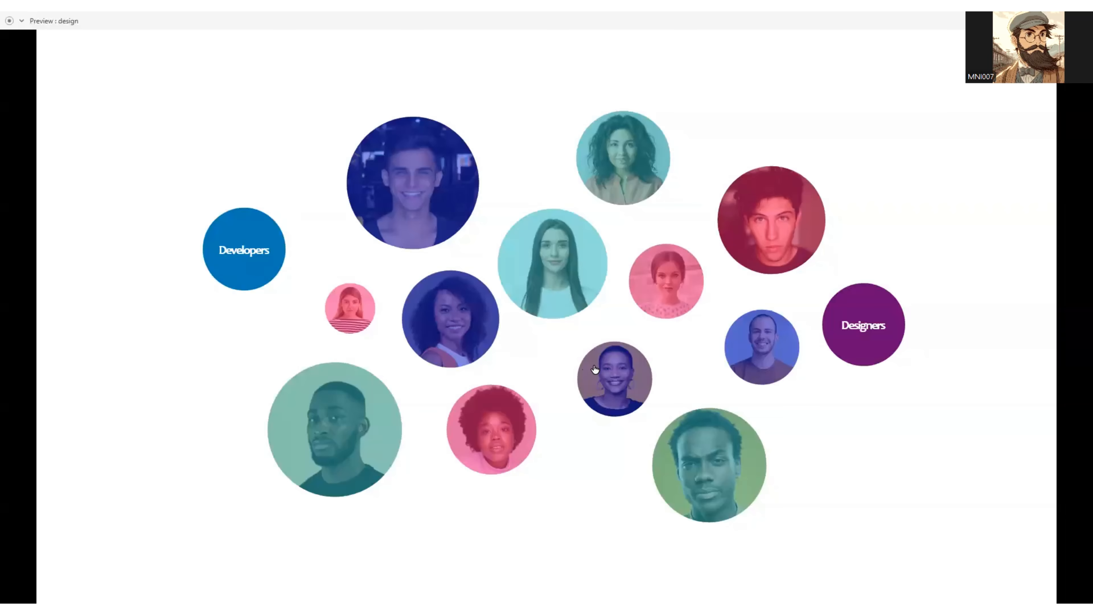
pyautogui.click(602, 378)
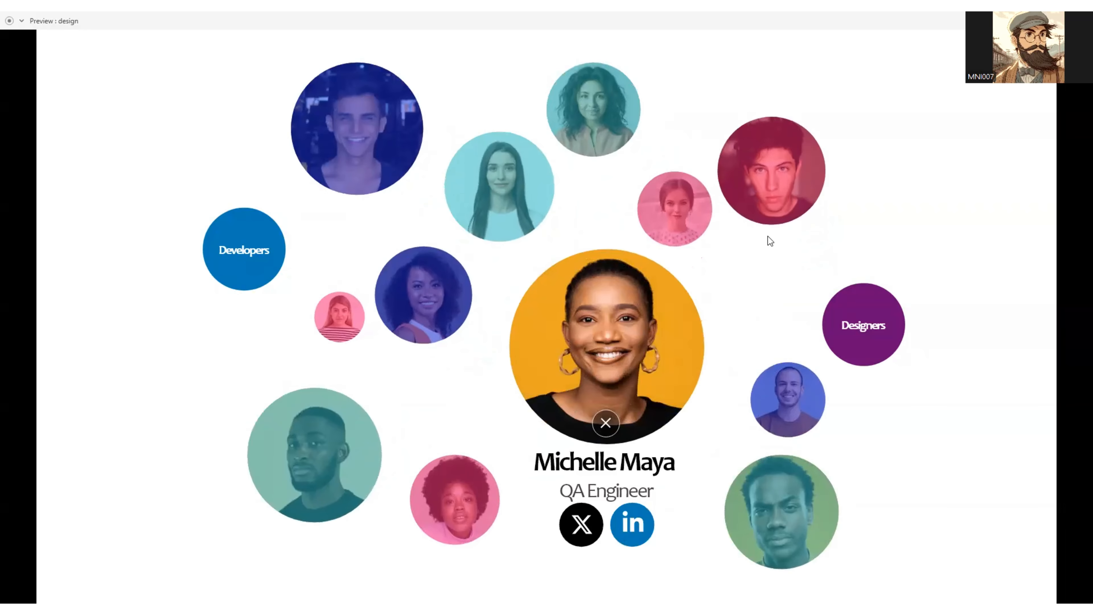
pyautogui.click(604, 422)
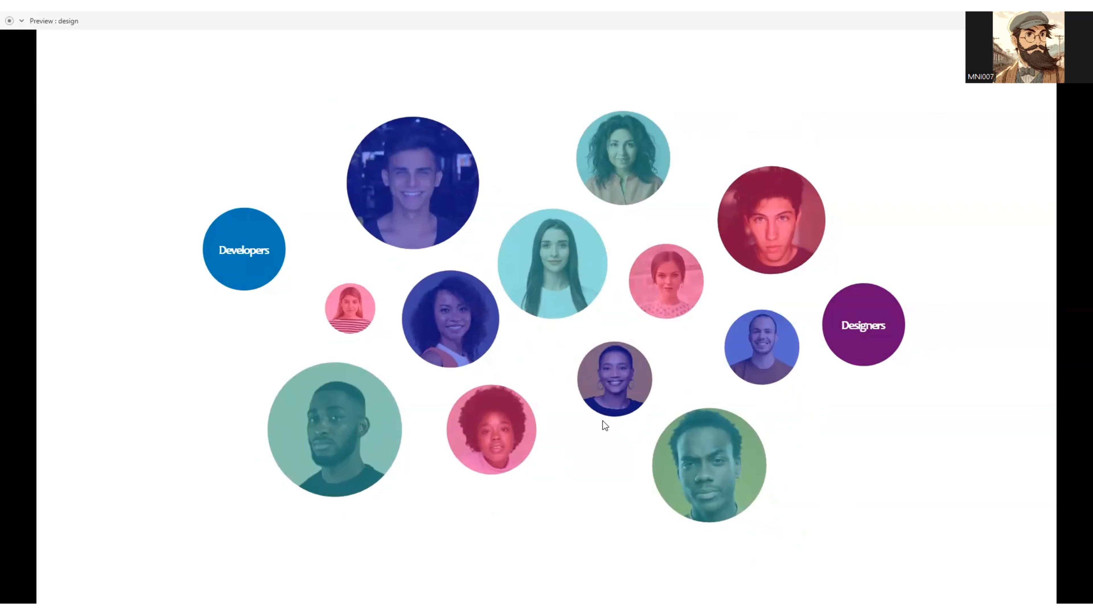
pyautogui.click(615, 405)
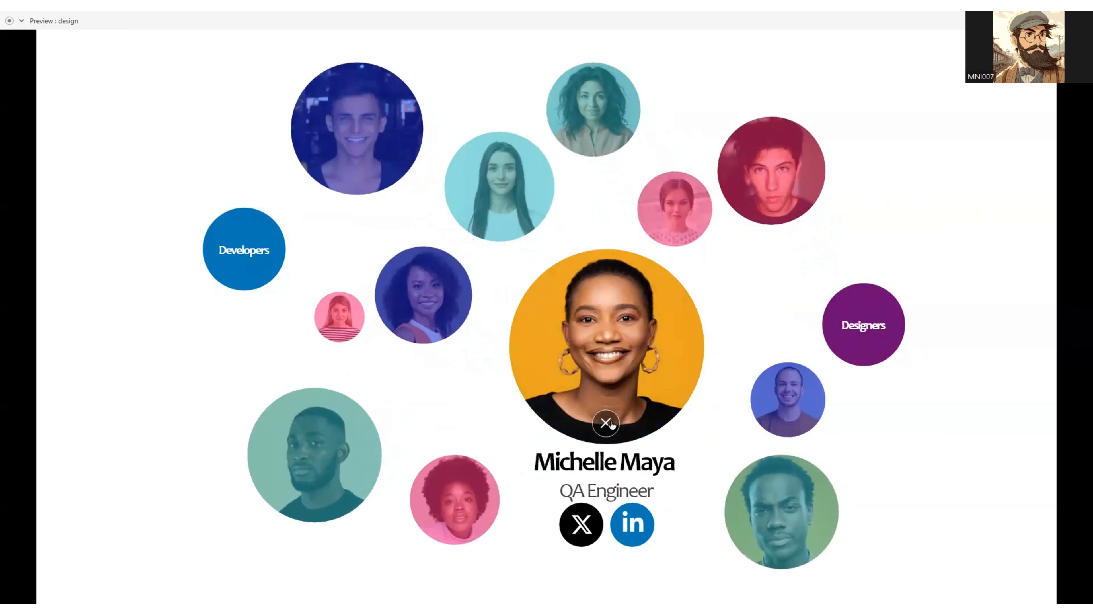
pyautogui.click(606, 423)
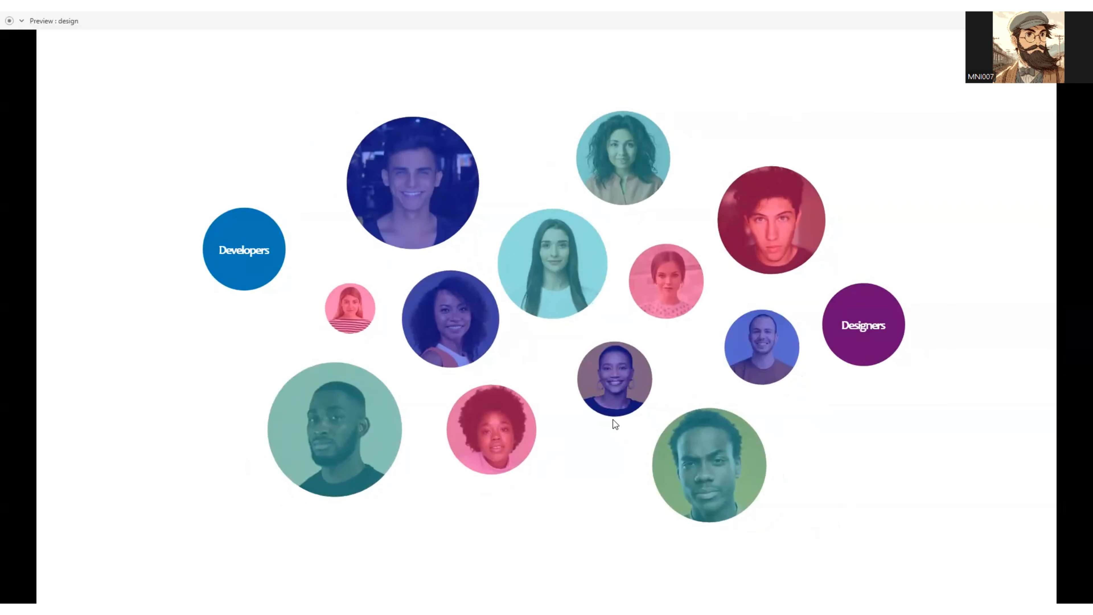